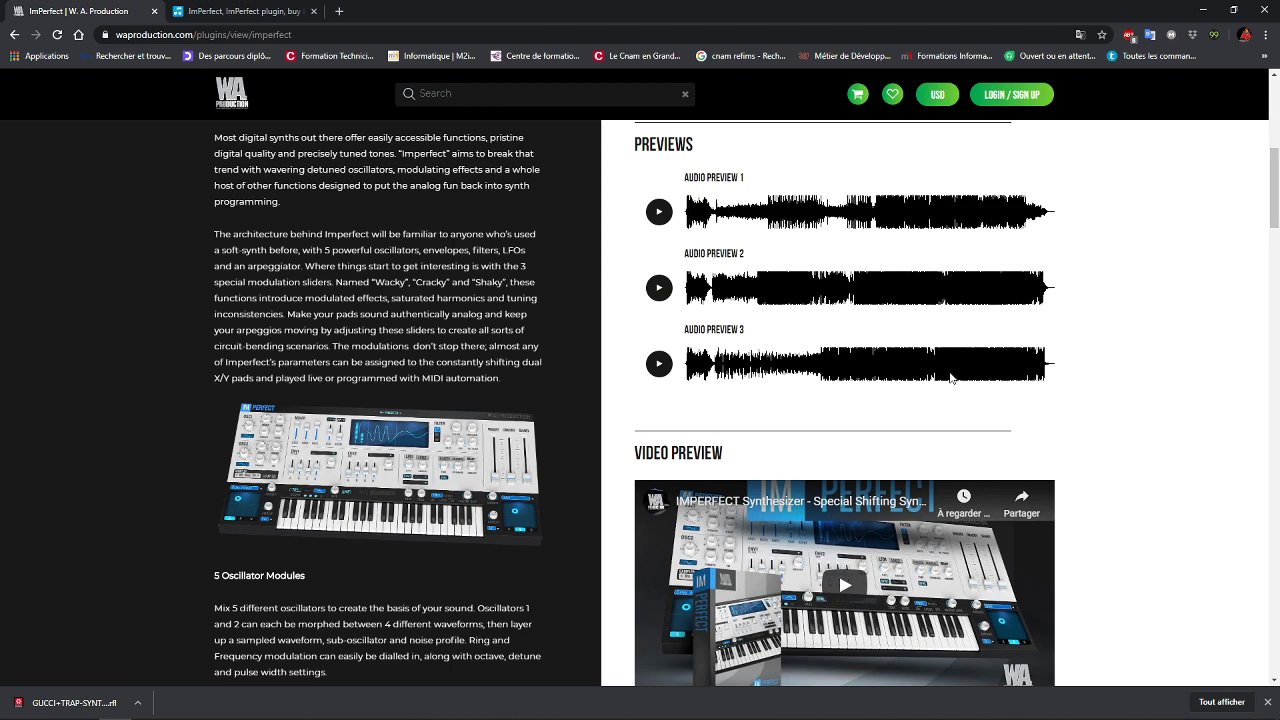
Step: Review the ImPerfect product page, including its features and system requirements on Plugin Boutique
{"action": "left_click_drag", "start_coordinate": [1274, 196], "coordinate": [1275, 127]}
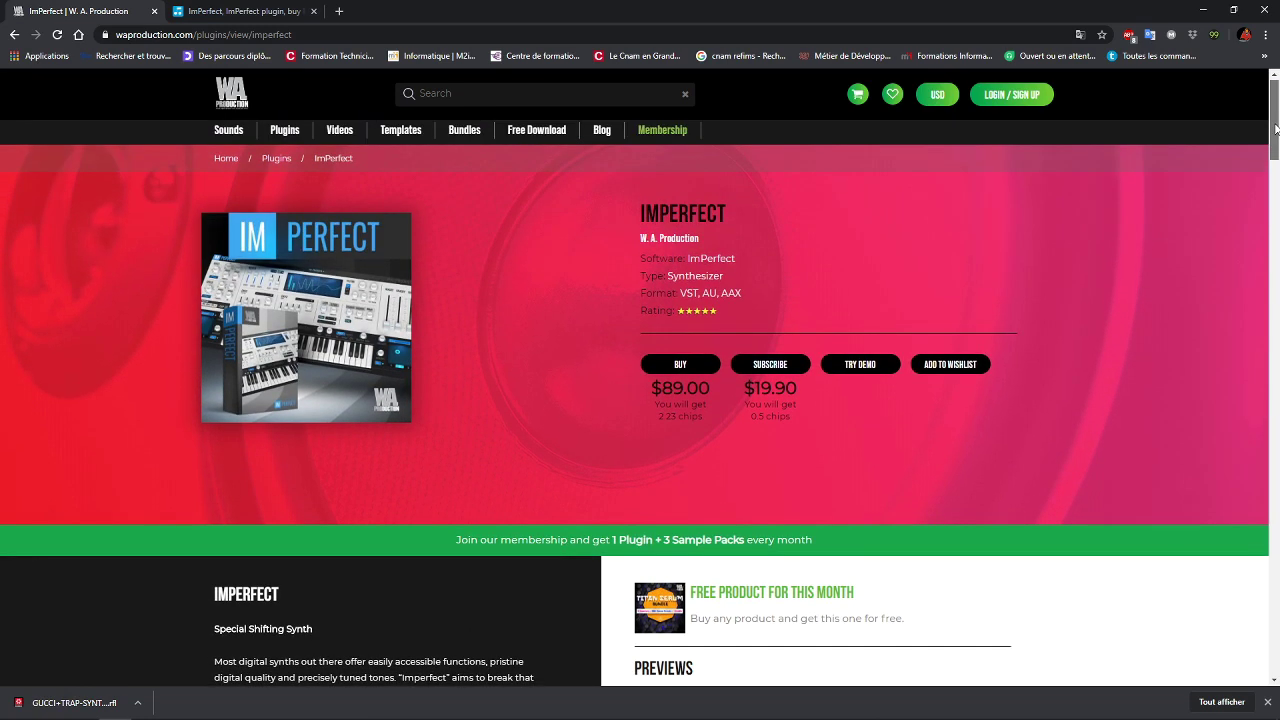
{"action": "key", "text": "ctrl+Tab"}
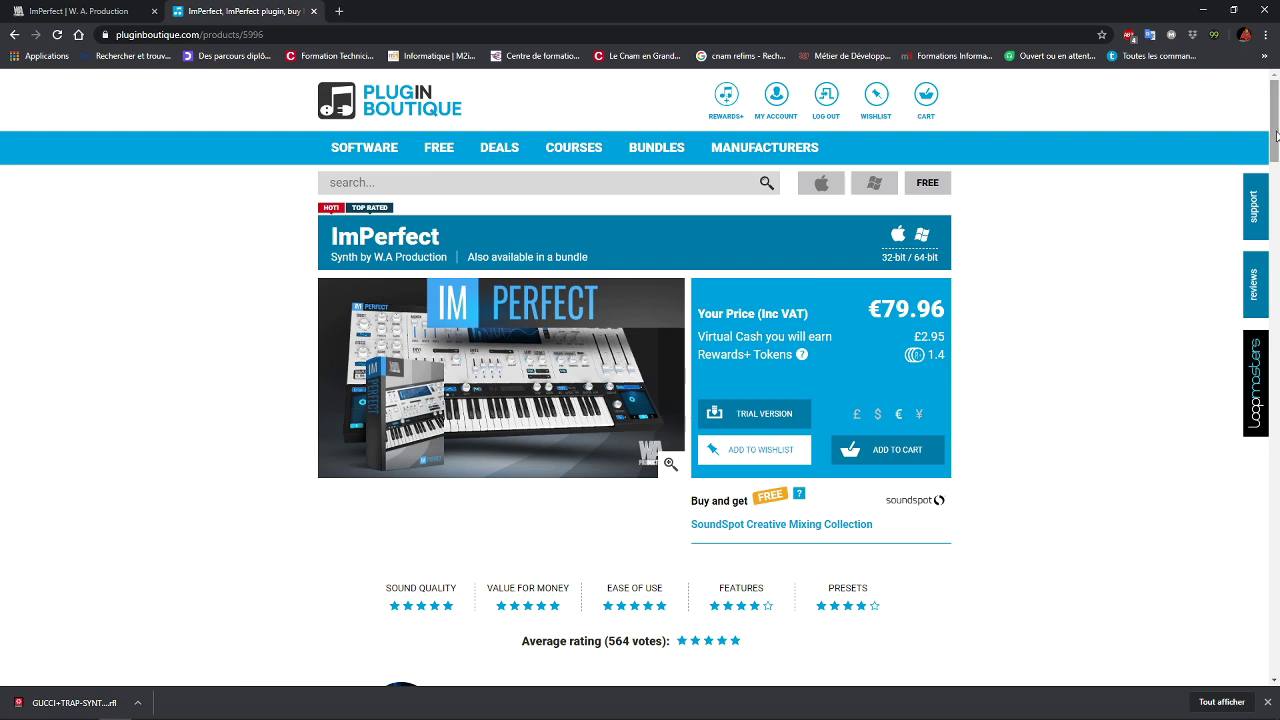
{"action": "left_click_drag", "start_coordinate": [1276, 136], "coordinate": [1276, 367]}
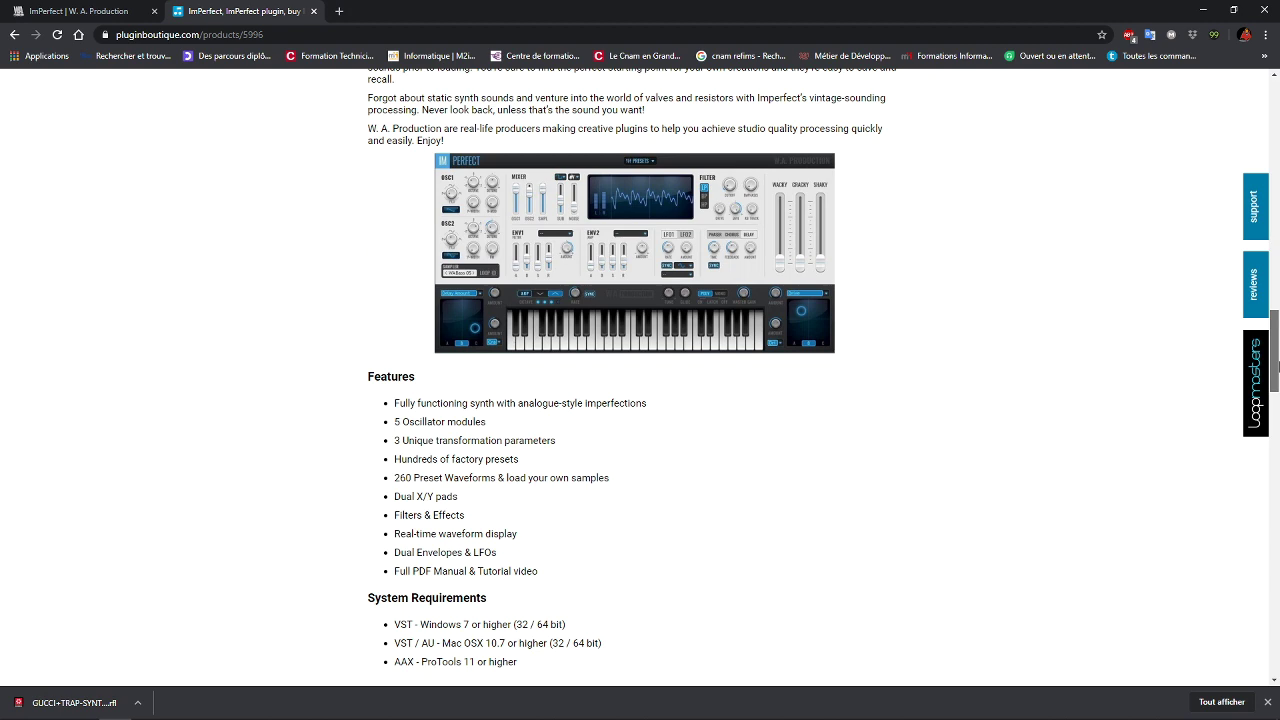
{"action": "left_click_drag", "start_coordinate": [1276, 367], "coordinate": [1276, 385]}
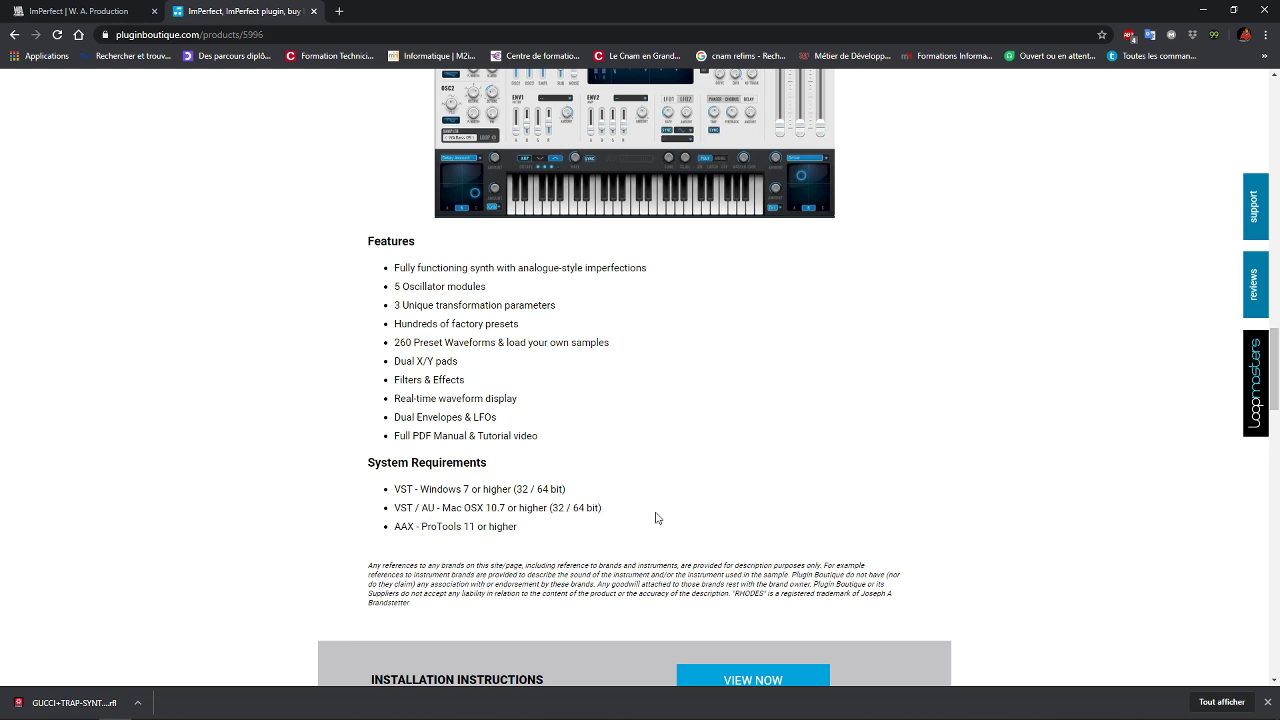
{"action": "left_click_drag", "start_coordinate": [1273, 370], "coordinate": [1260, 137]}
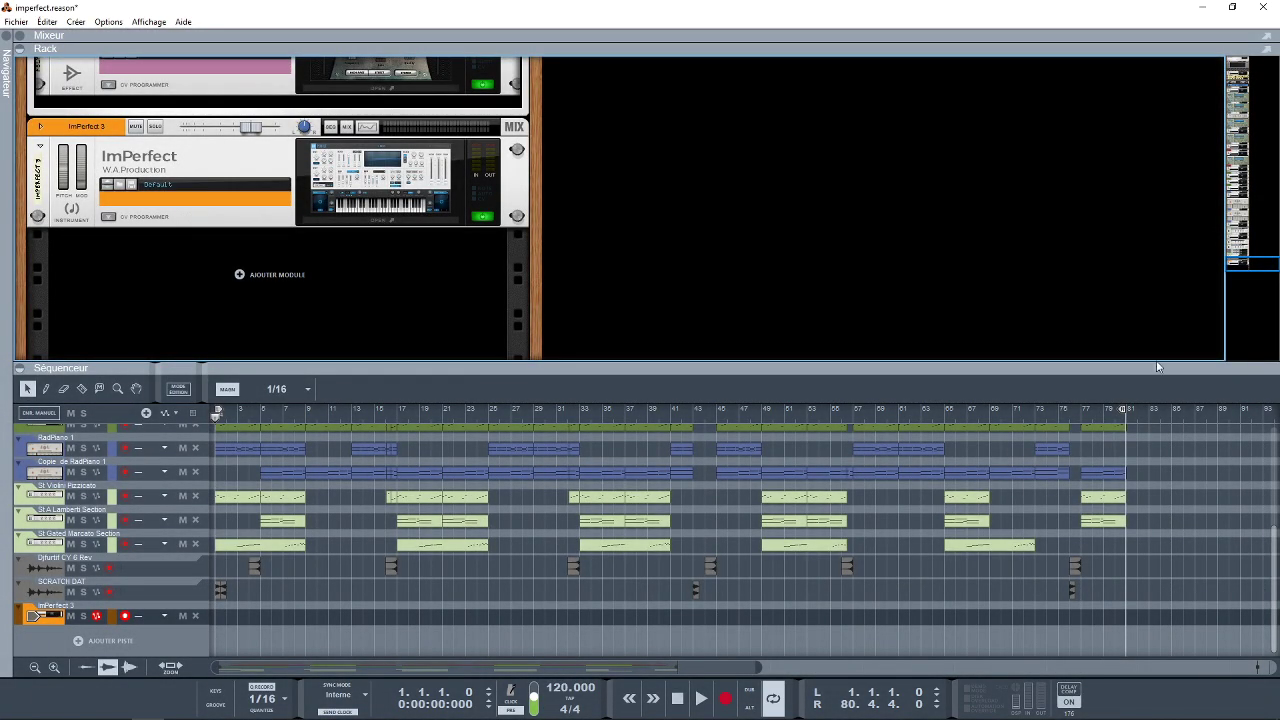
Step: Switch to Reason, collapse the sequencer to enlarge the rack, and open the SphereComp compressor in the master section
{"action": "left_click_drag", "start_coordinate": [1241, 264], "coordinate": [1254, 63]}
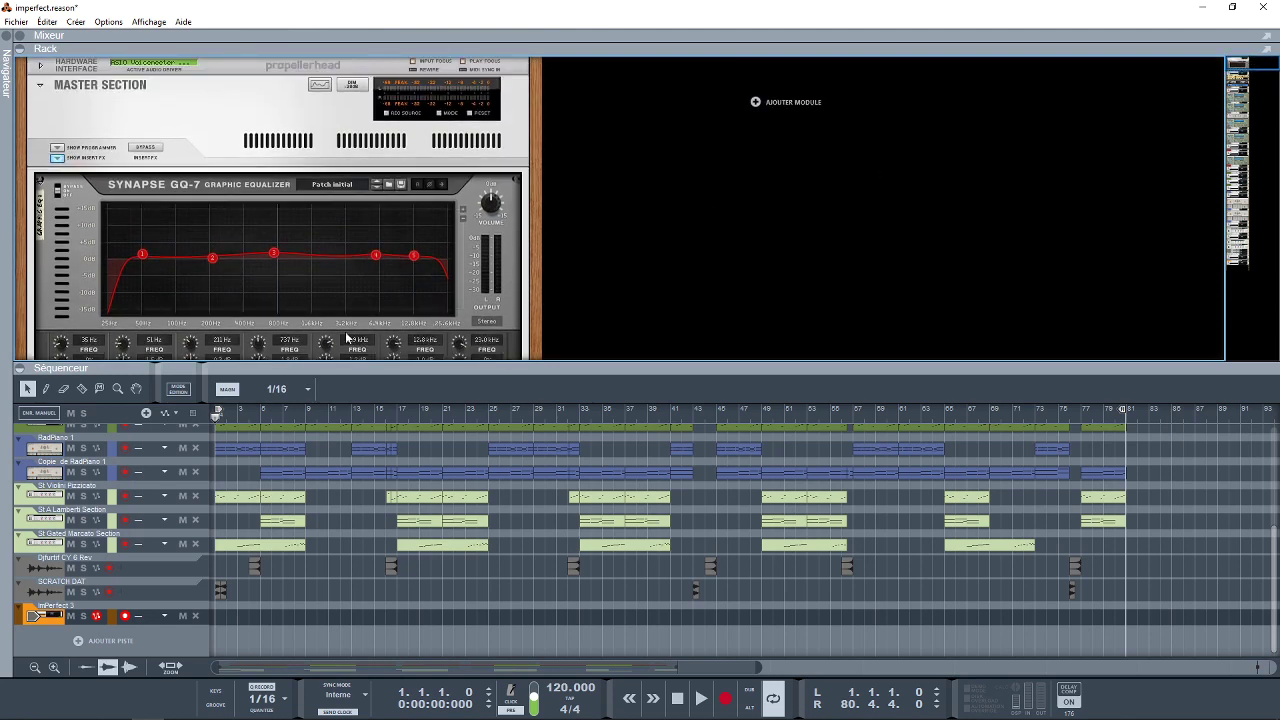
{"action": "left_click", "coordinate": [20, 368]}
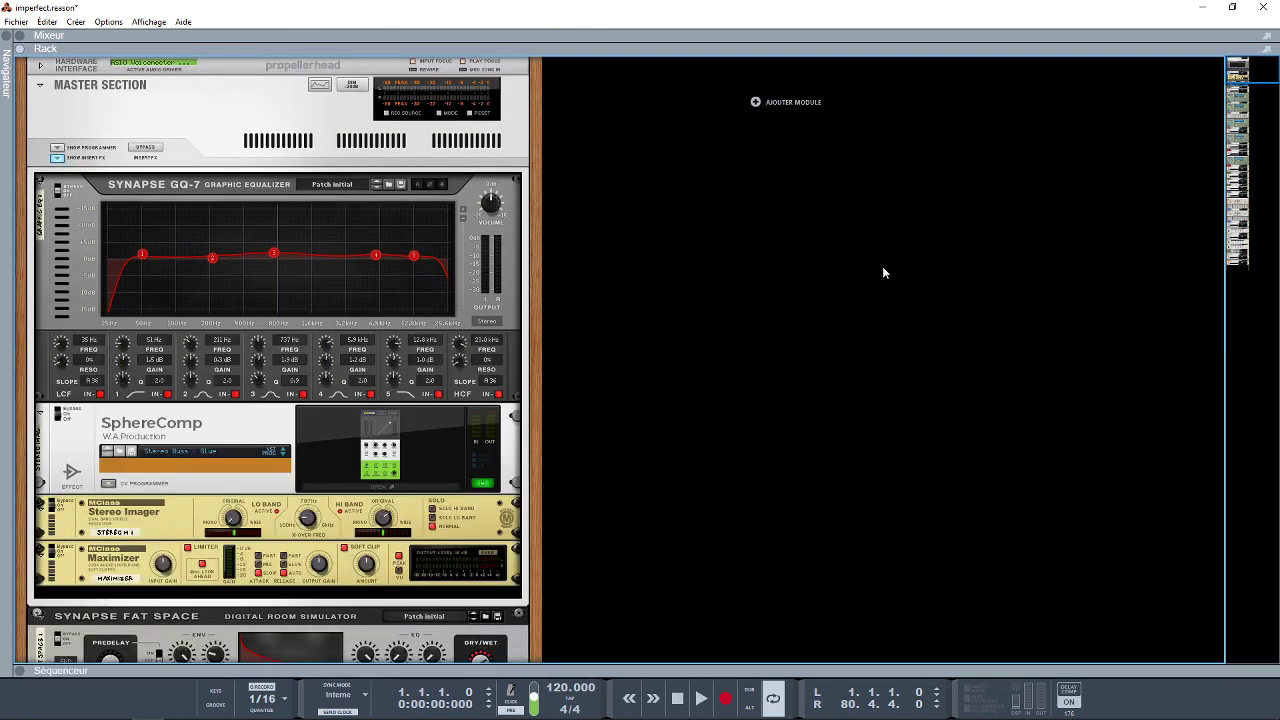
{"action": "left_click_drag", "start_coordinate": [1262, 78], "coordinate": [1261, 83]}
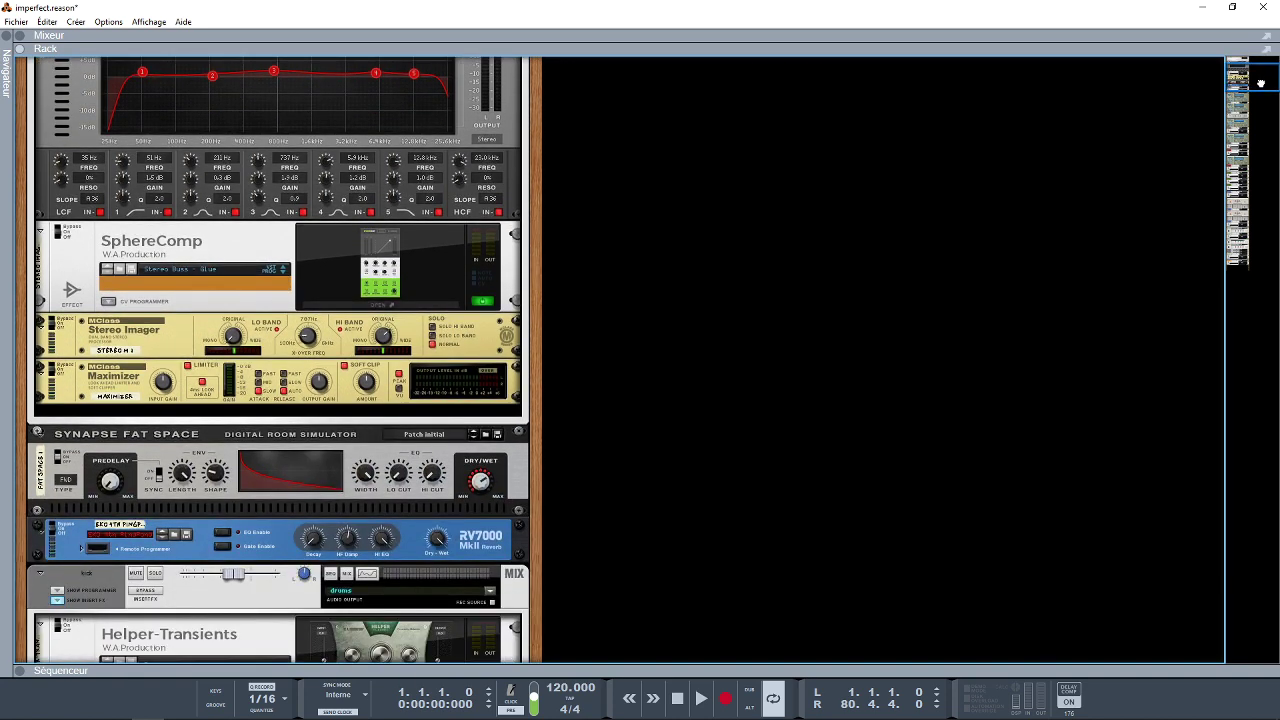
{"action": "left_click_drag", "start_coordinate": [1261, 83], "coordinate": [1261, 86]}
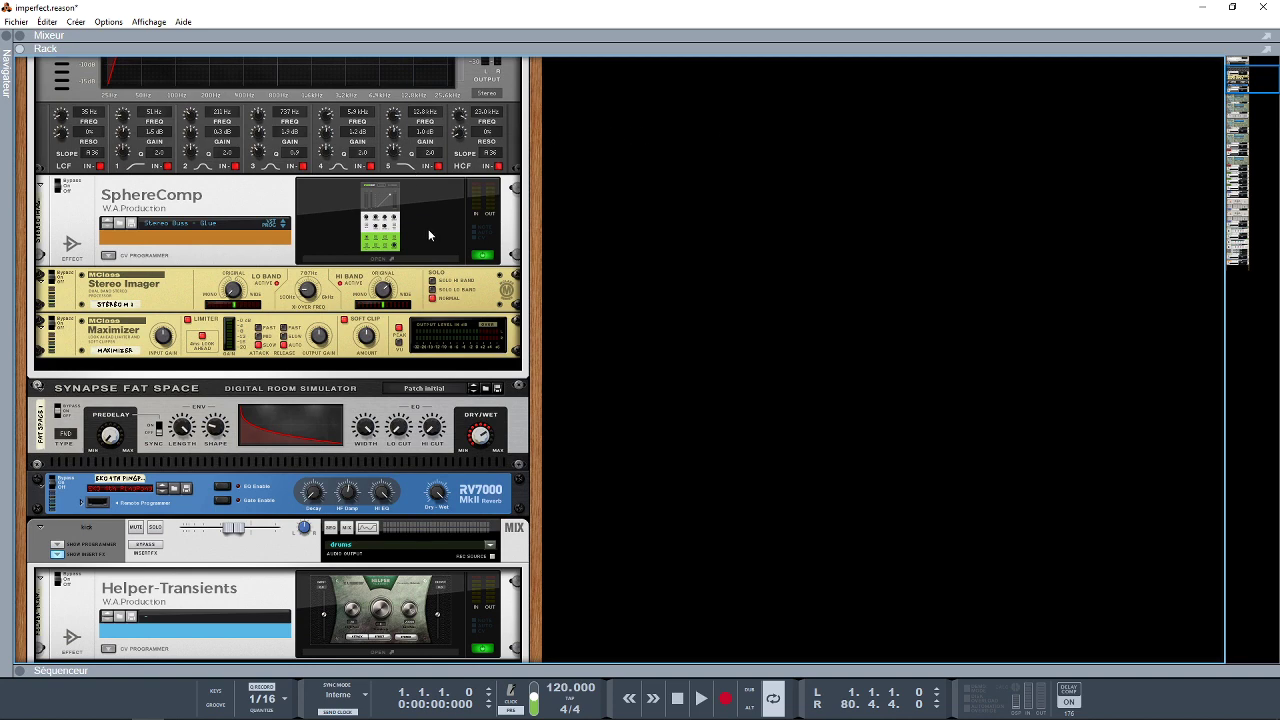
{"action": "left_click", "coordinate": [413, 260]}
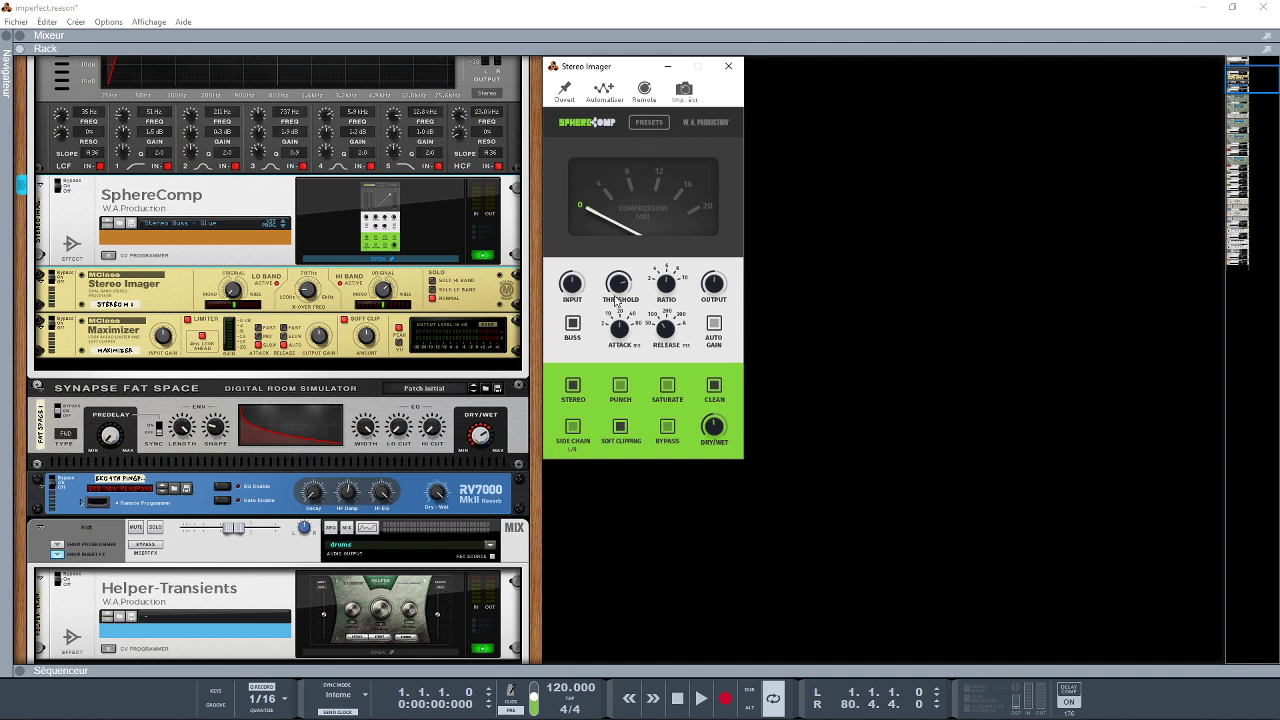
Step: Toggle SphereComp's Buss mode off and on again, and look through its preset list without changing the preset
{"action": "left_click", "coordinate": [573, 326]}
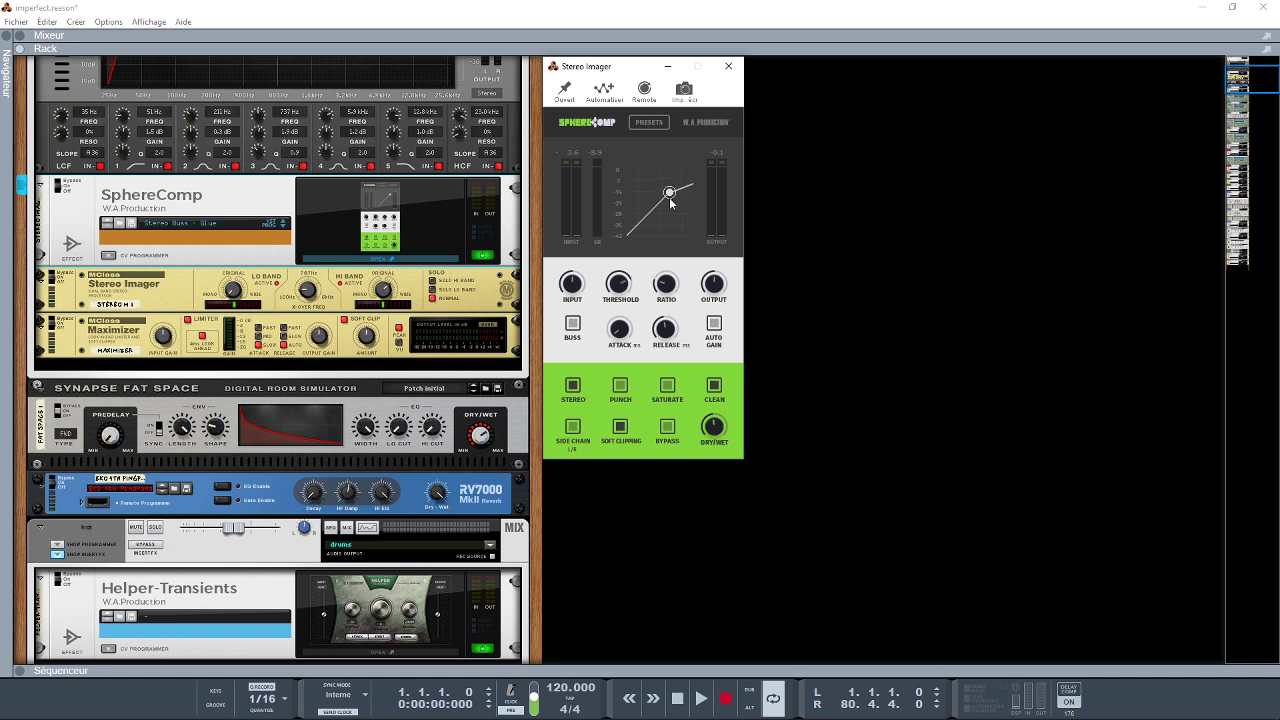
{"action": "left_click", "coordinate": [573, 326]}
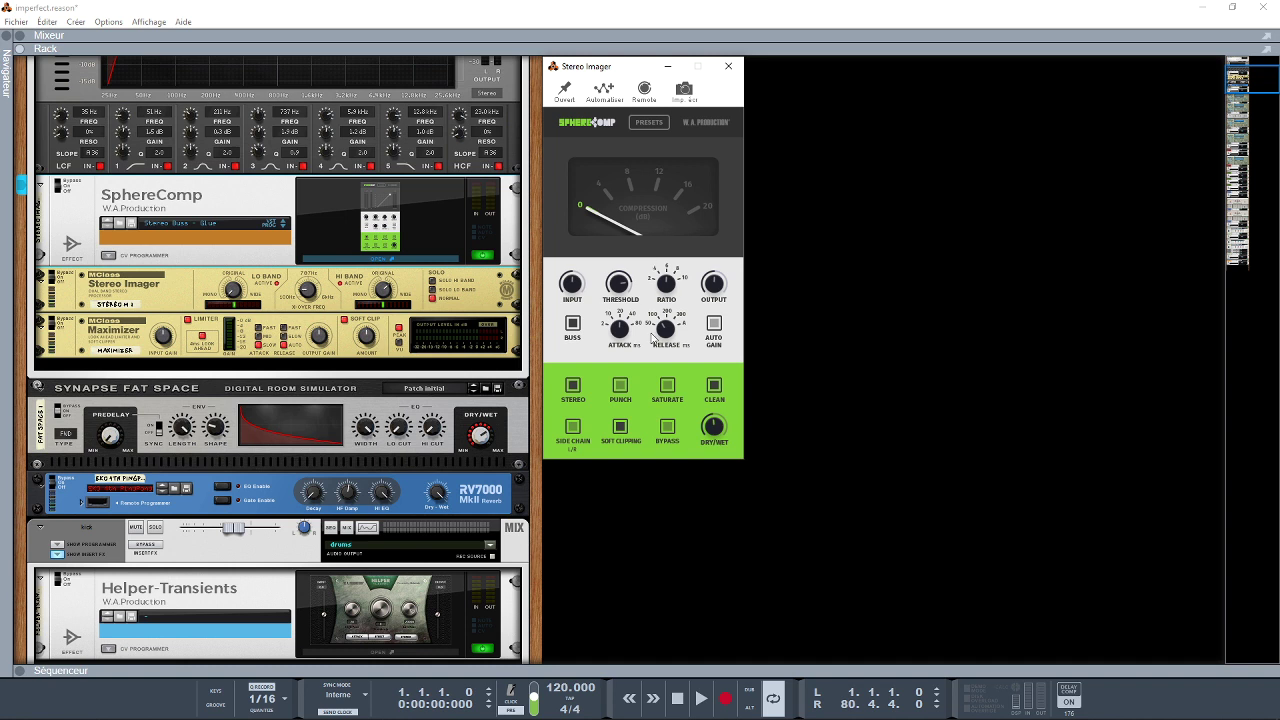
{"action": "left_click", "coordinate": [656, 123]}
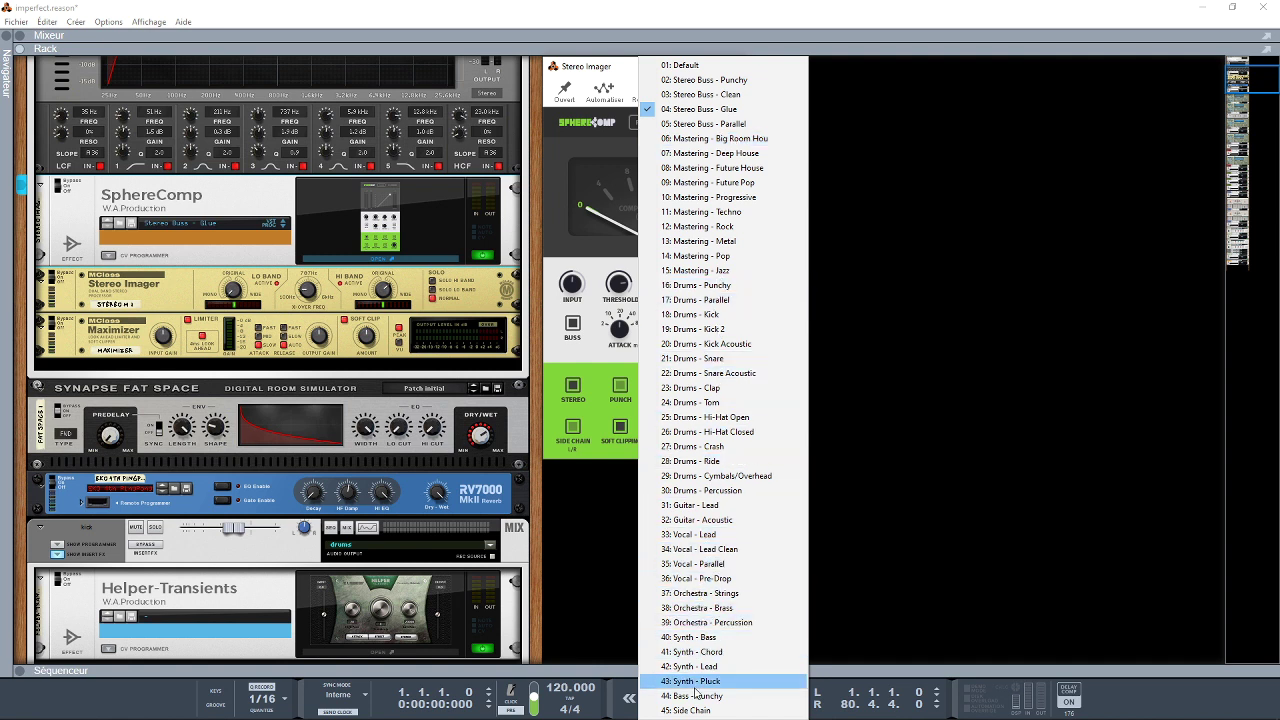
{"action": "left_click", "coordinate": [920, 512]}
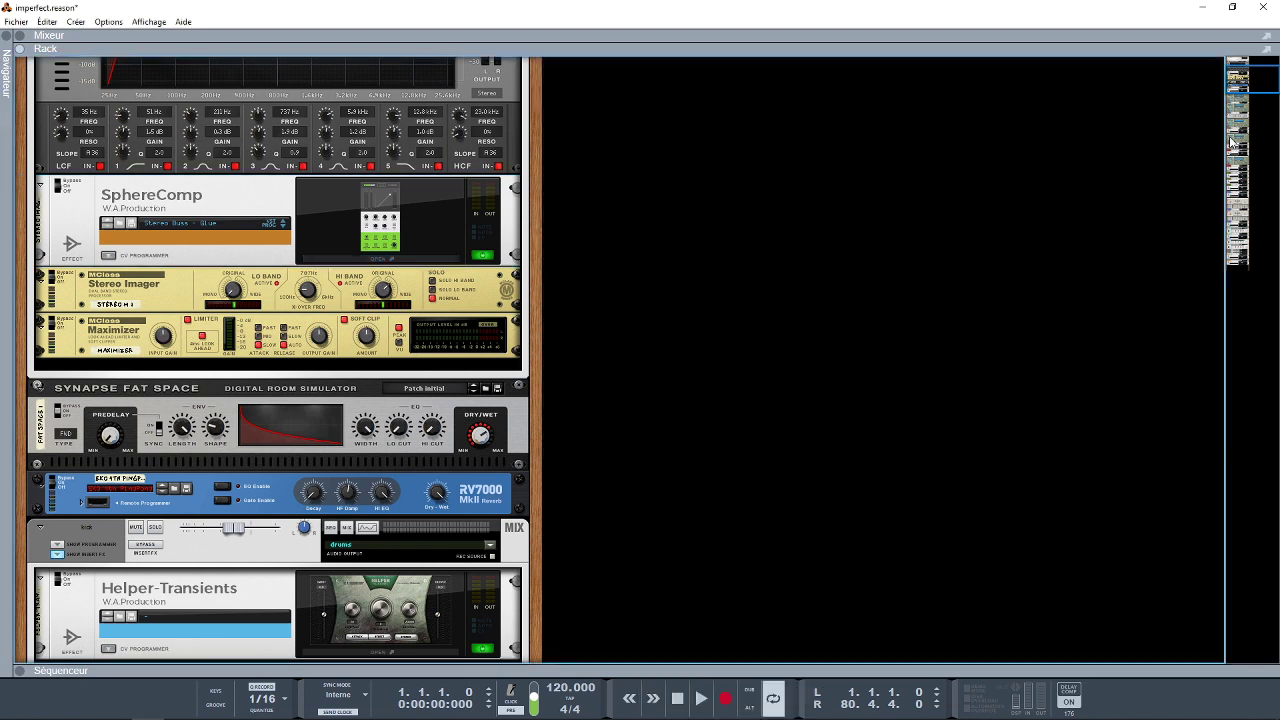
Step: Open the Helper-Transients effect on the kick channel and toggle its Release option on and off
{"action": "left_click_drag", "start_coordinate": [1246, 84], "coordinate": [1243, 90]}
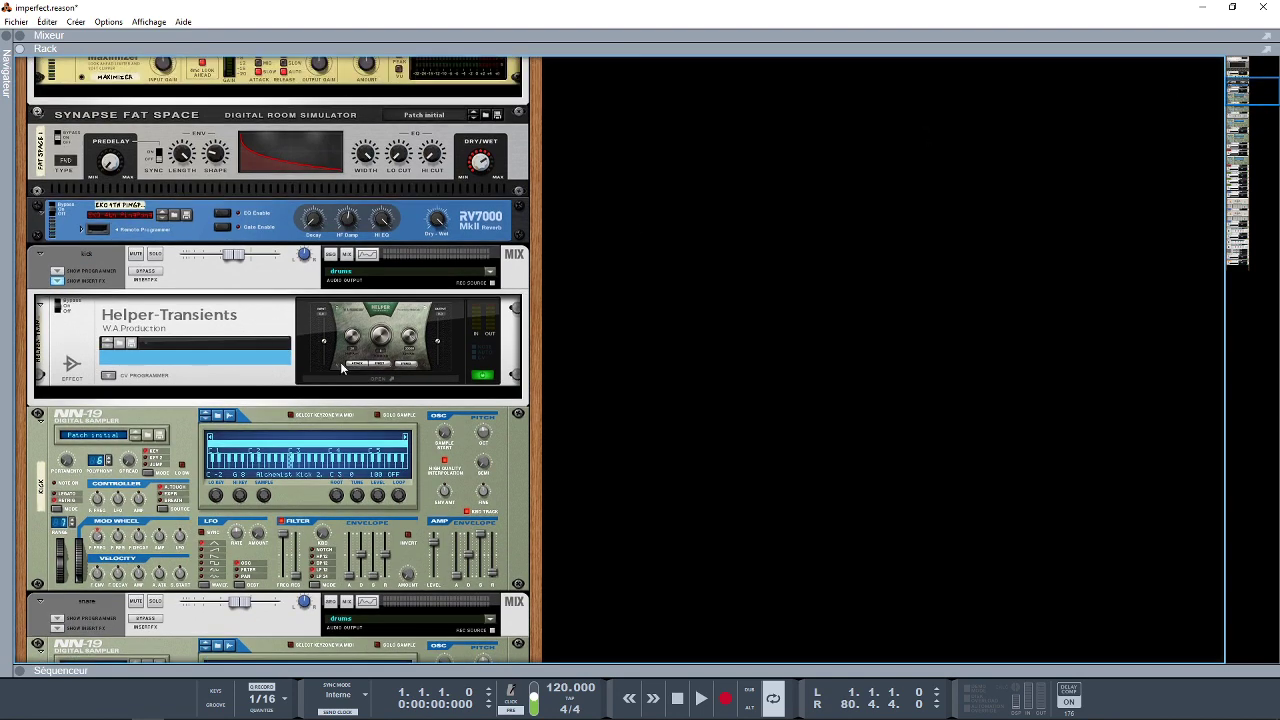
{"action": "left_click", "coordinate": [378, 378]}
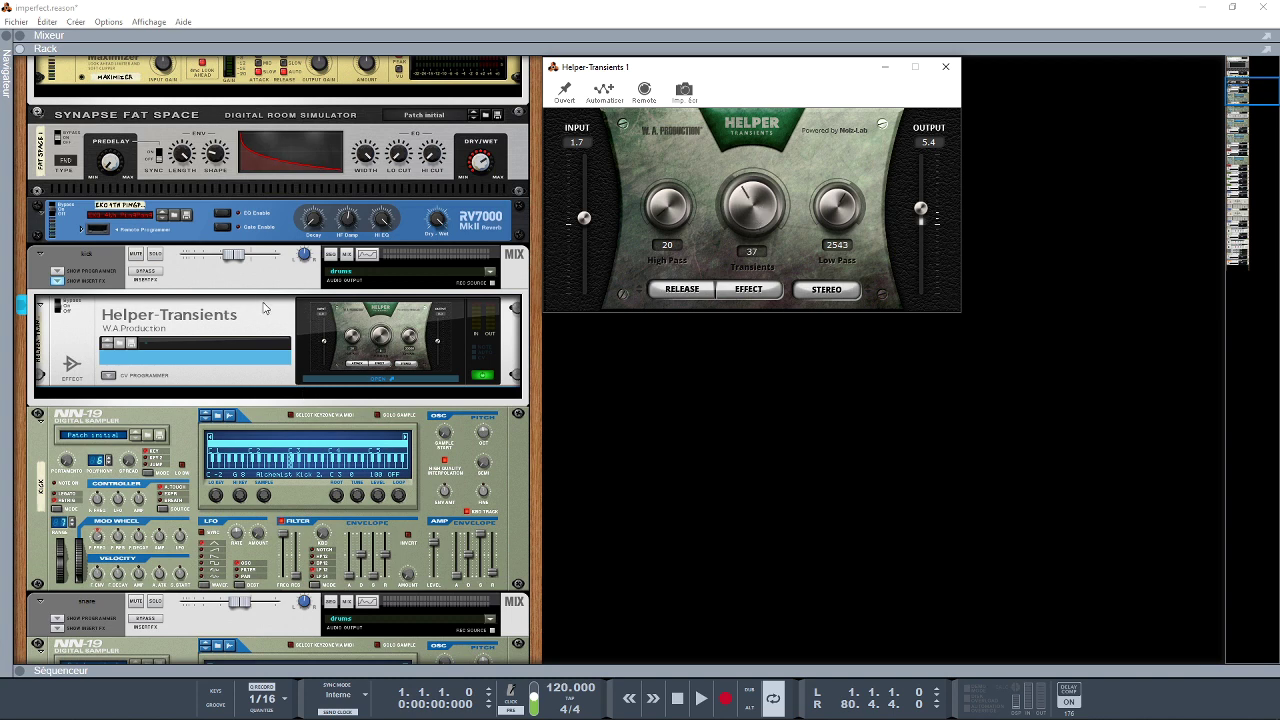
{"action": "left_click", "coordinate": [681, 293]}
{"action": "left_click", "coordinate": [683, 295]}
Step: Open the SphereDelay effect on the NN19 1 channel and look through its presets without changing the current one
{"action": "scroll", "coordinate": [1262, 95], "scroll_direction": "down", "scroll_amount": 10}
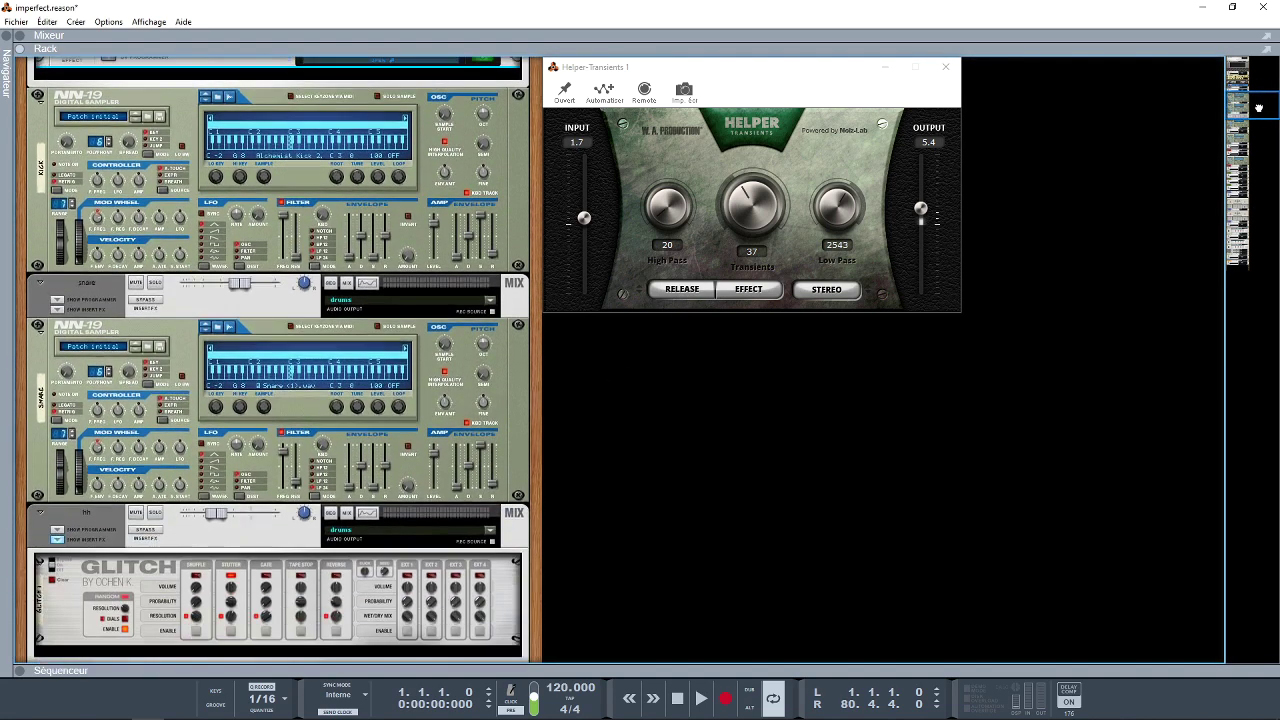
{"action": "left_click_drag", "start_coordinate": [1258, 112], "coordinate": [1258, 131]}
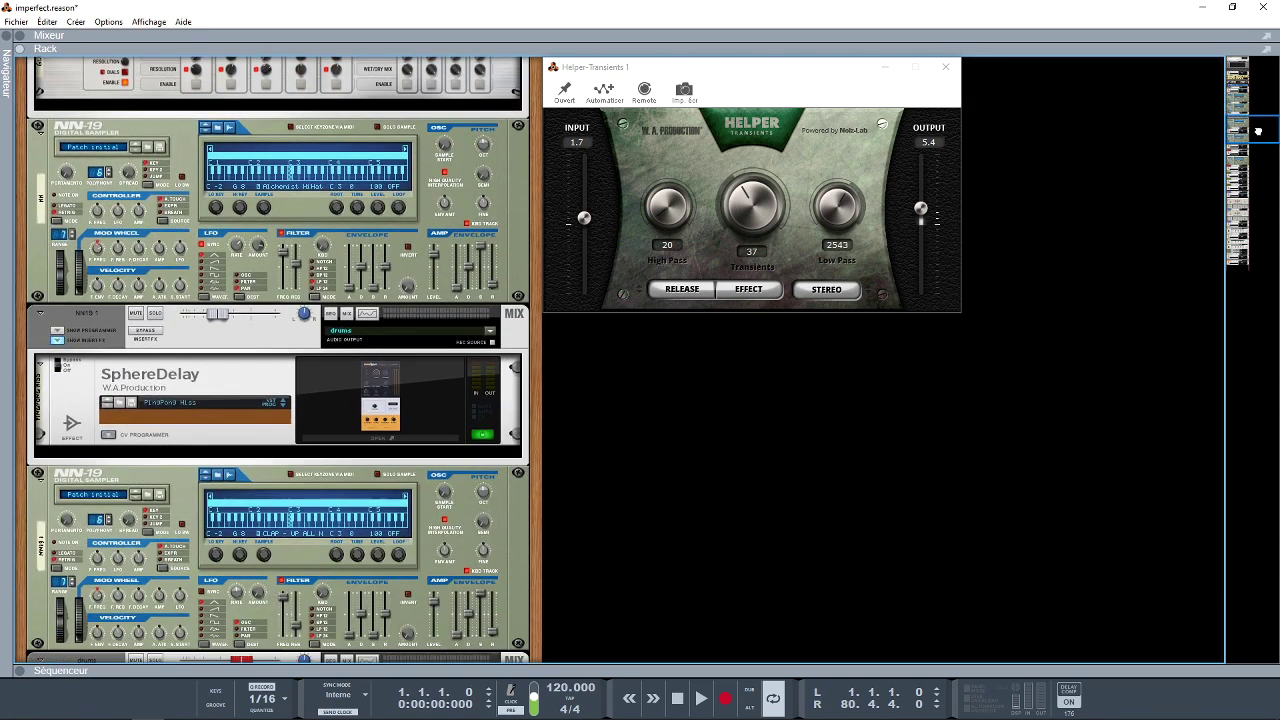
{"action": "left_click", "coordinate": [426, 417]}
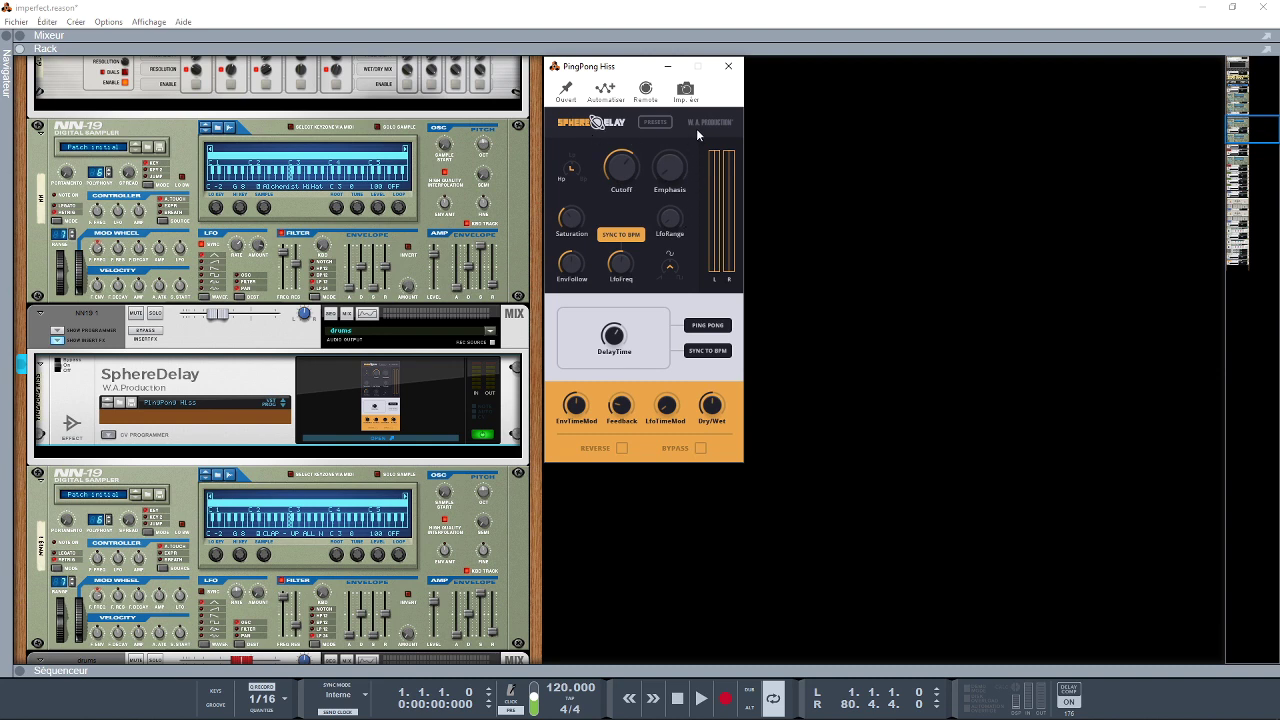
{"action": "left_click", "coordinate": [663, 127]}
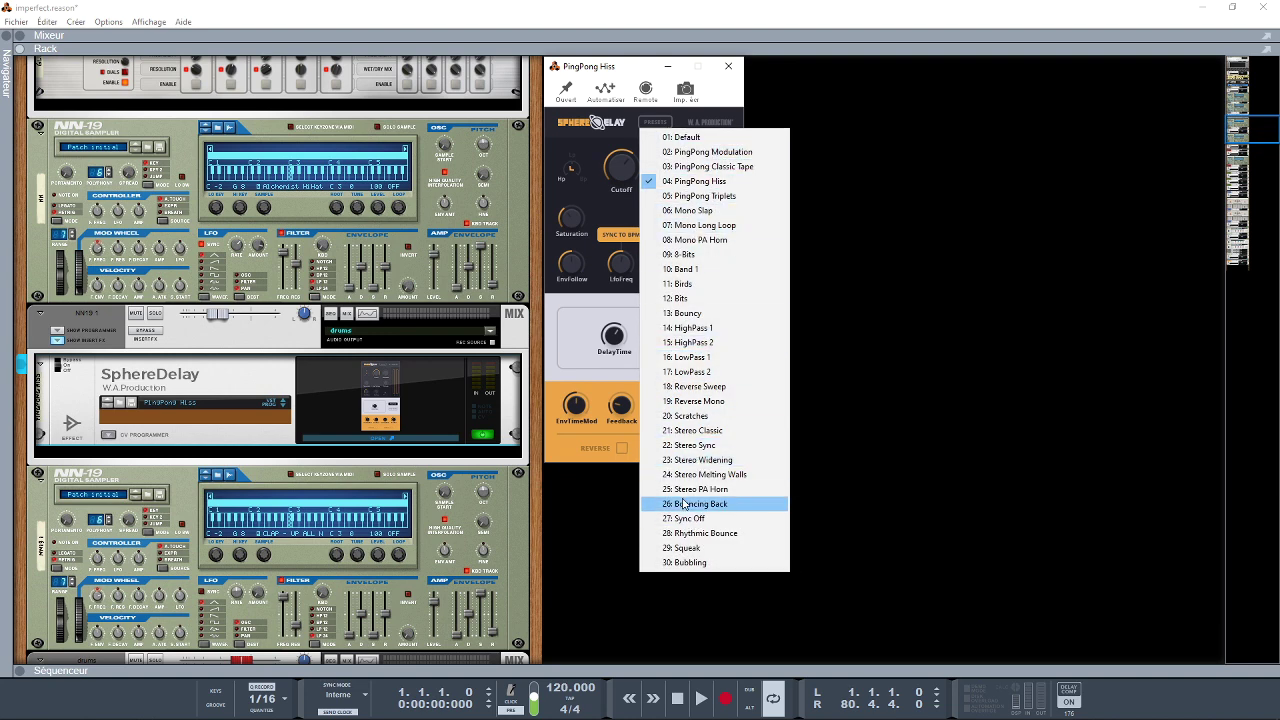
{"action": "left_click", "coordinate": [594, 196]}
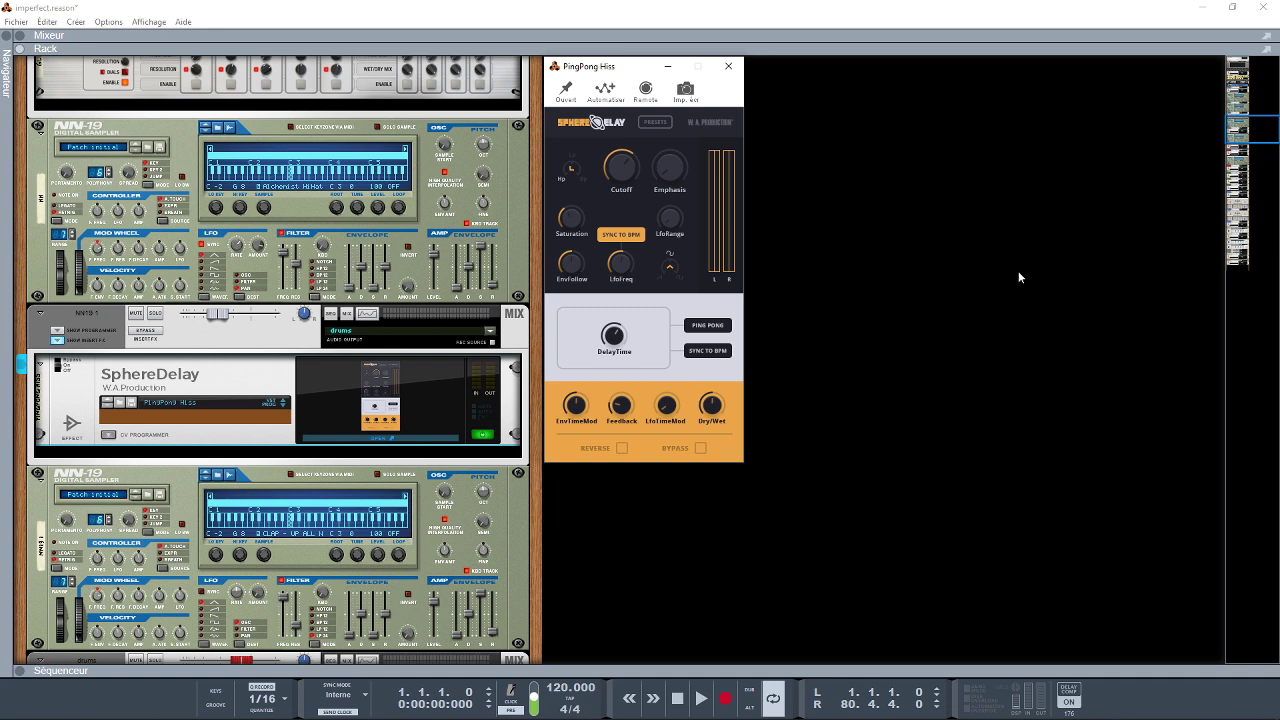
Step: Open Pumper on the drums bus and Screamo on the 808 channel to examine their settings
{"action": "left_click_drag", "start_coordinate": [1262, 120], "coordinate": [1258, 142]}
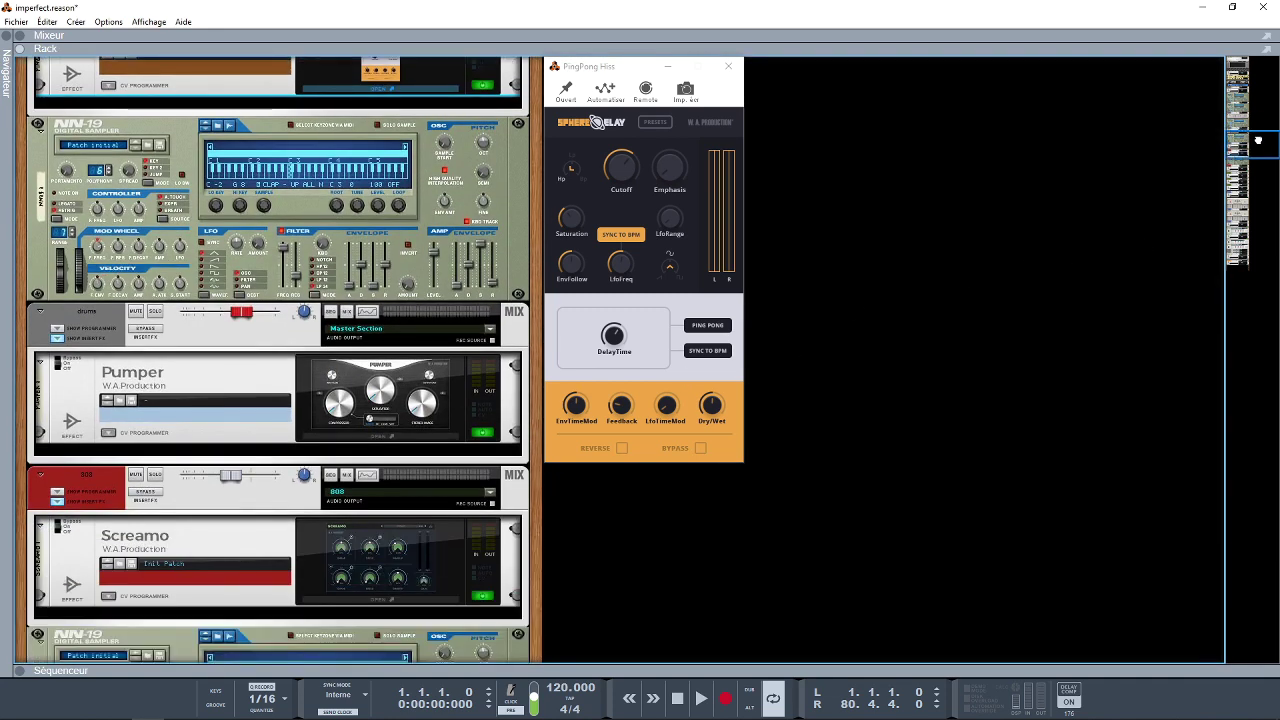
{"action": "left_click", "coordinate": [420, 410]}
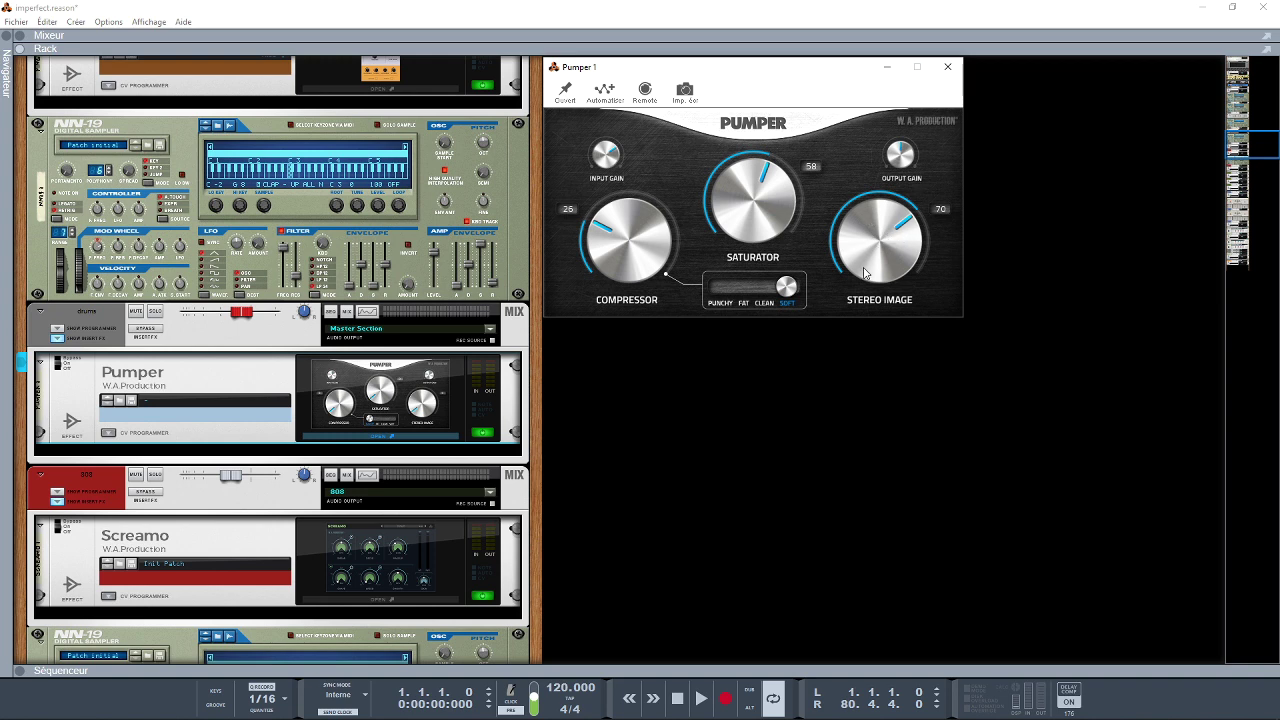
{"action": "left_click_drag", "start_coordinate": [1250, 138], "coordinate": [1250, 155]}
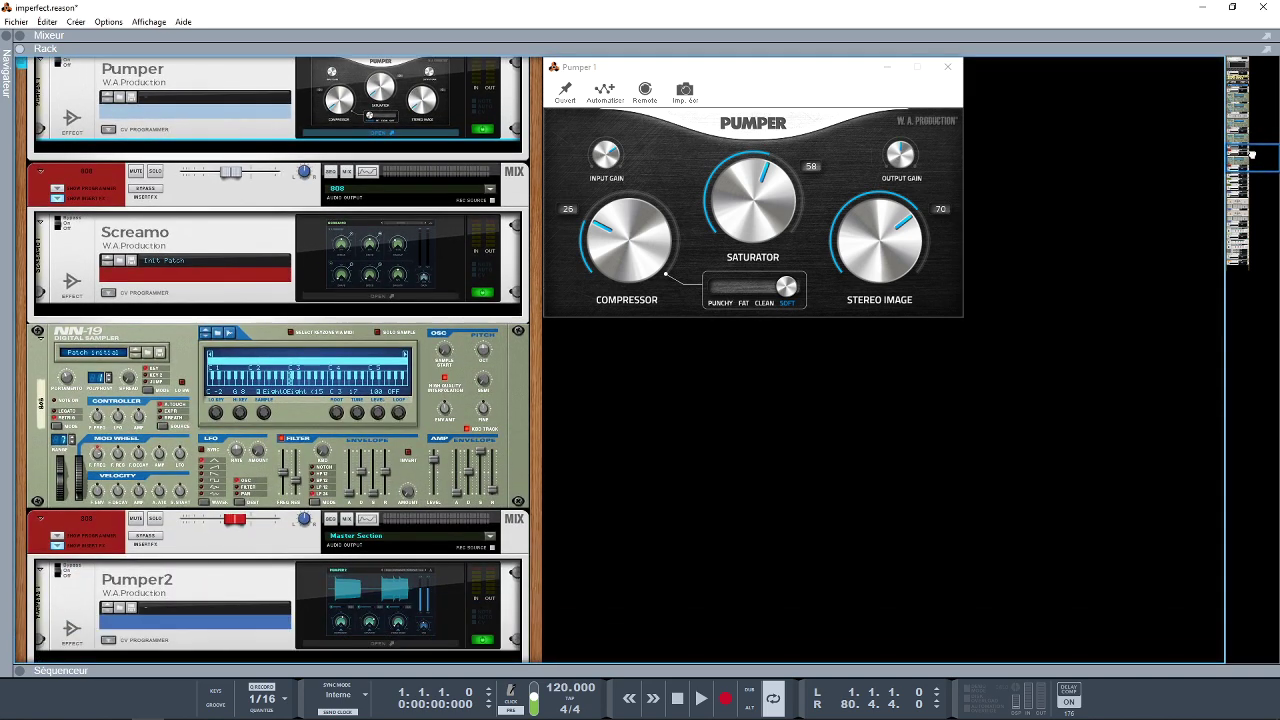
{"action": "left_click", "coordinate": [363, 286]}
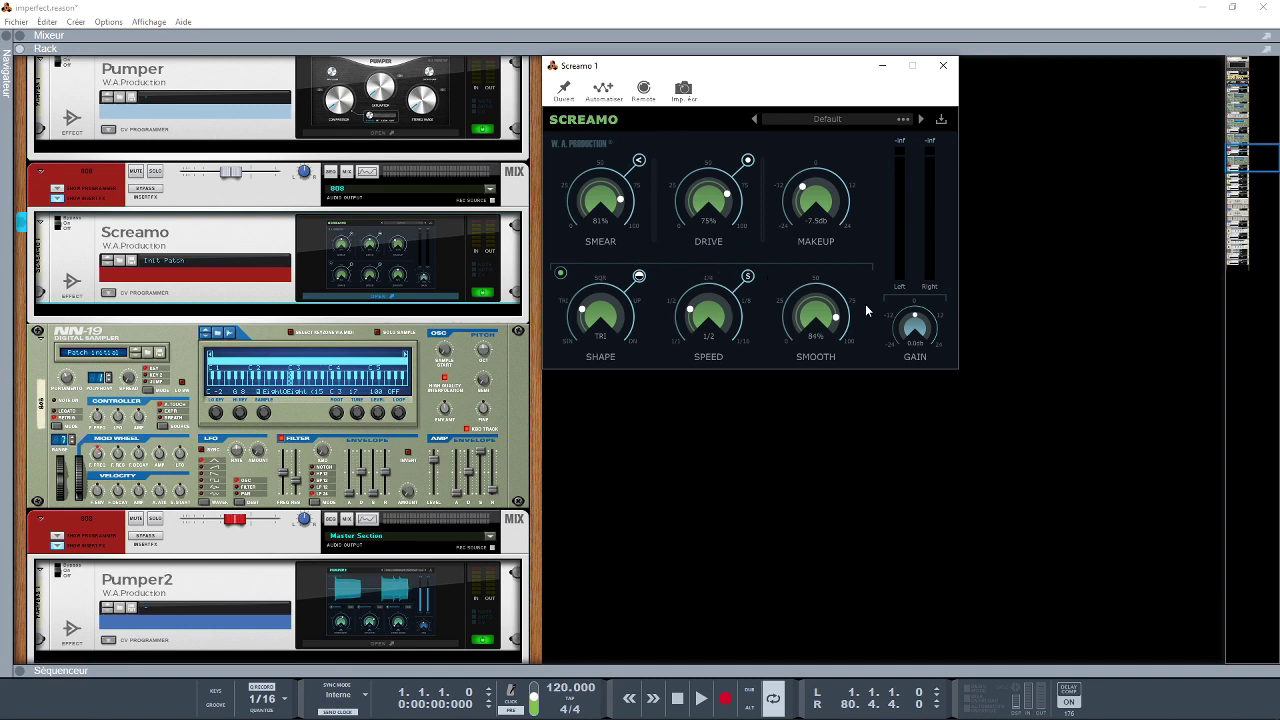
Step: Compare the 808 bus's Pumper2 with the drums bus's Pumper by keeping both windows open one above the other, and close them
{"action": "scroll", "coordinate": [703, 375], "scroll_direction": "down", "scroll_amount": 3}
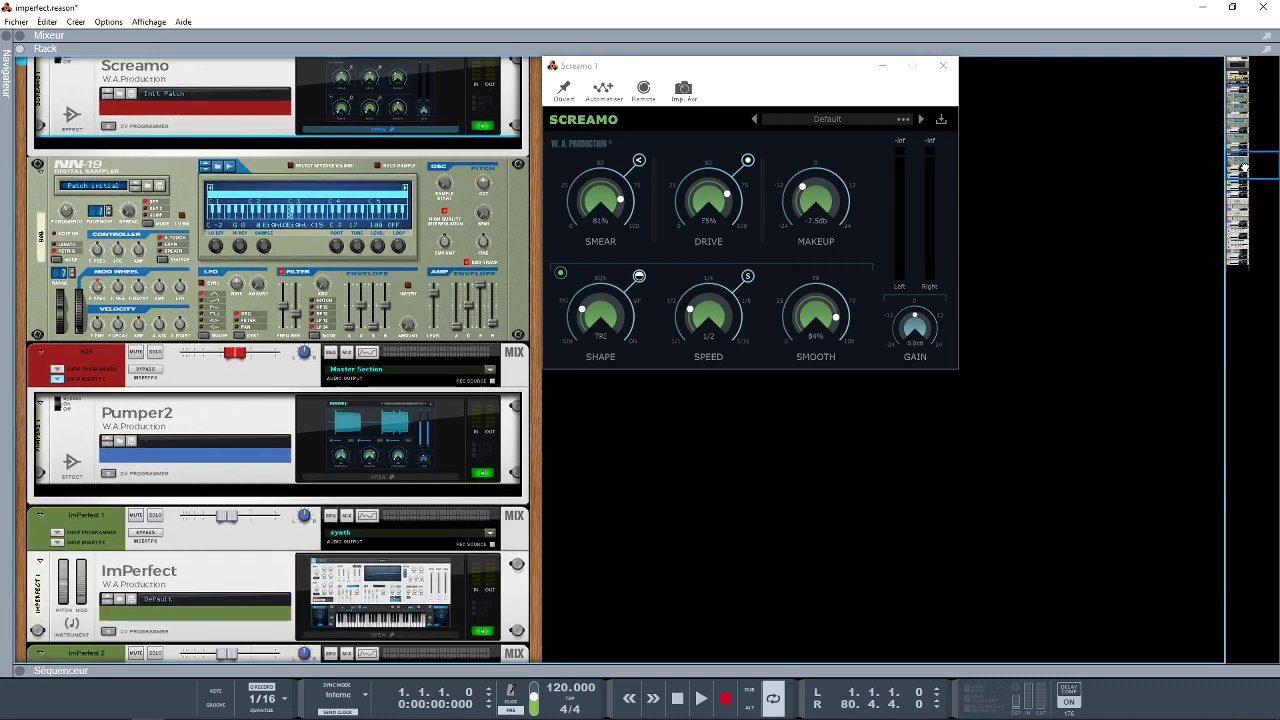
{"action": "left_click", "coordinate": [353, 449]}
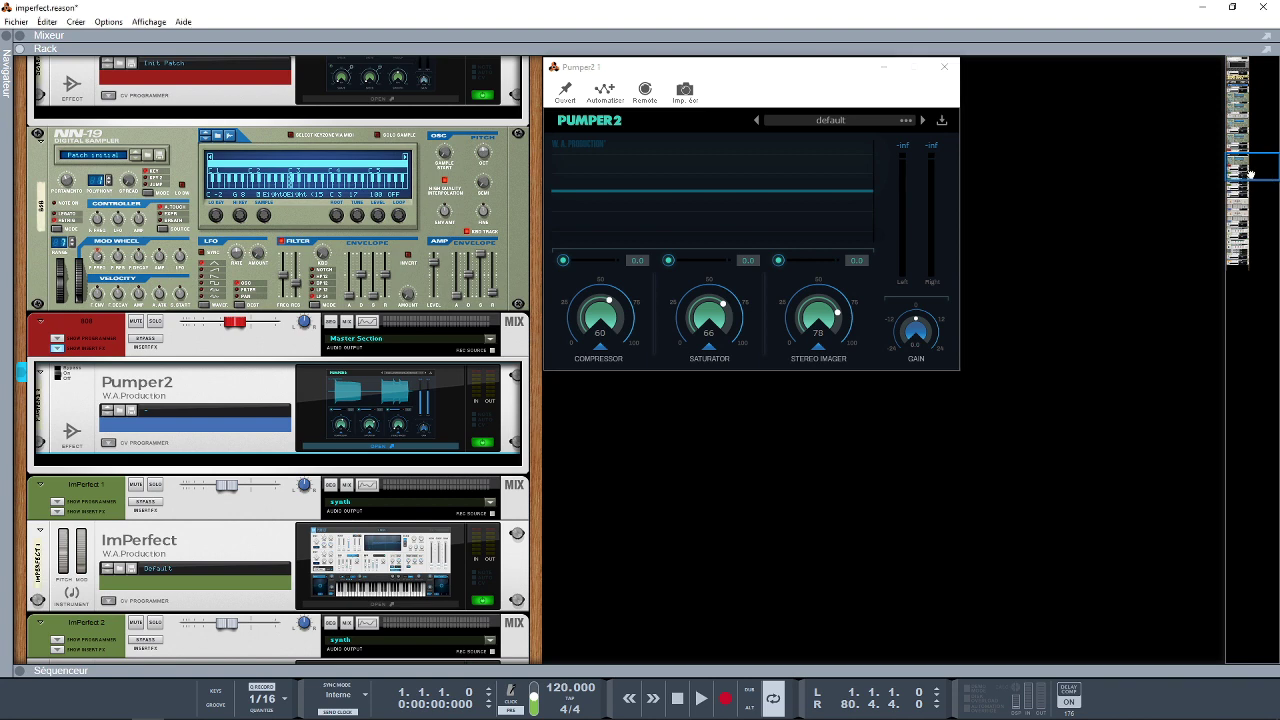
{"action": "left_click_drag", "start_coordinate": [1249, 174], "coordinate": [1249, 161]}
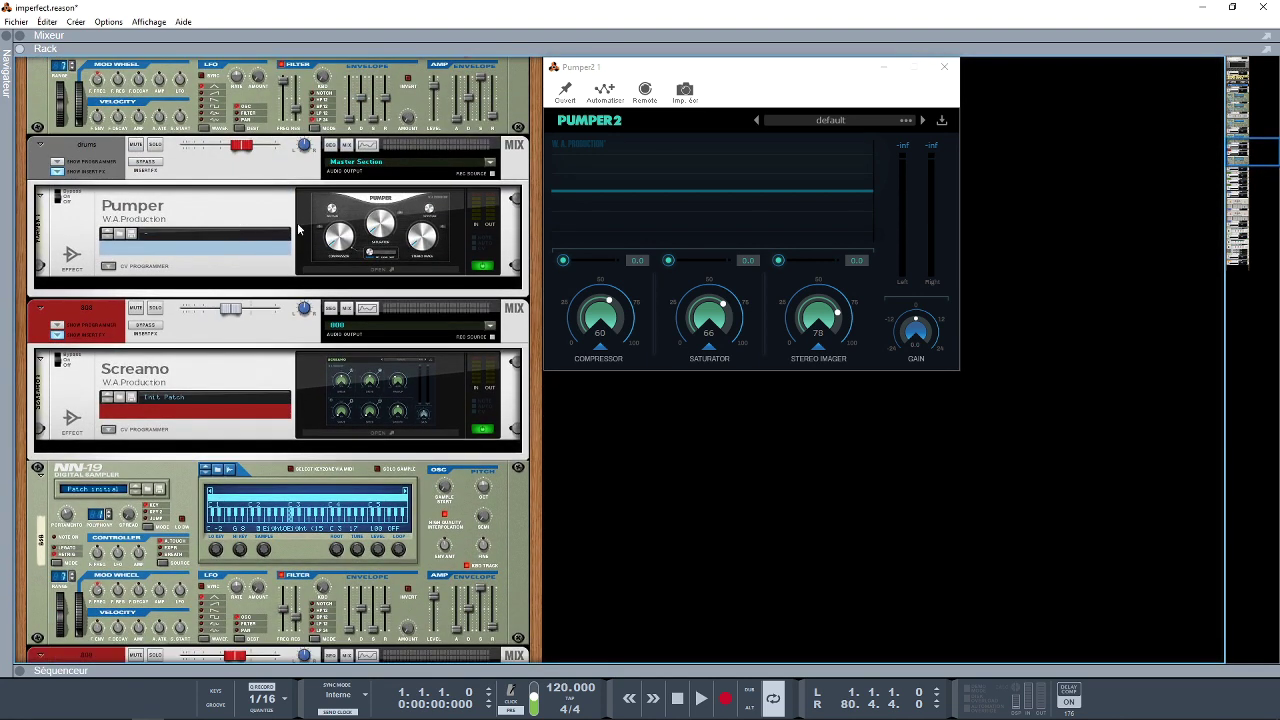
{"action": "left_click", "coordinate": [566, 92]}
{"action": "left_click", "coordinate": [405, 272]}
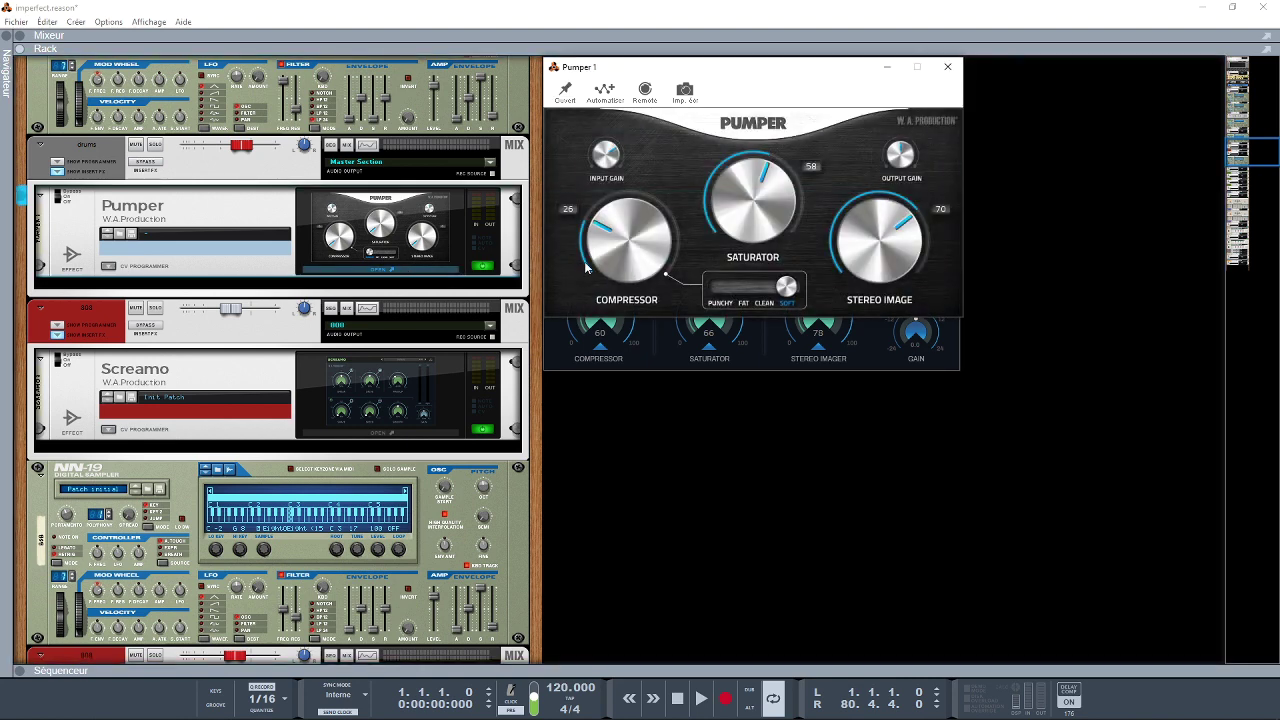
{"action": "left_click_drag", "start_coordinate": [814, 82], "coordinate": [810, 406]}
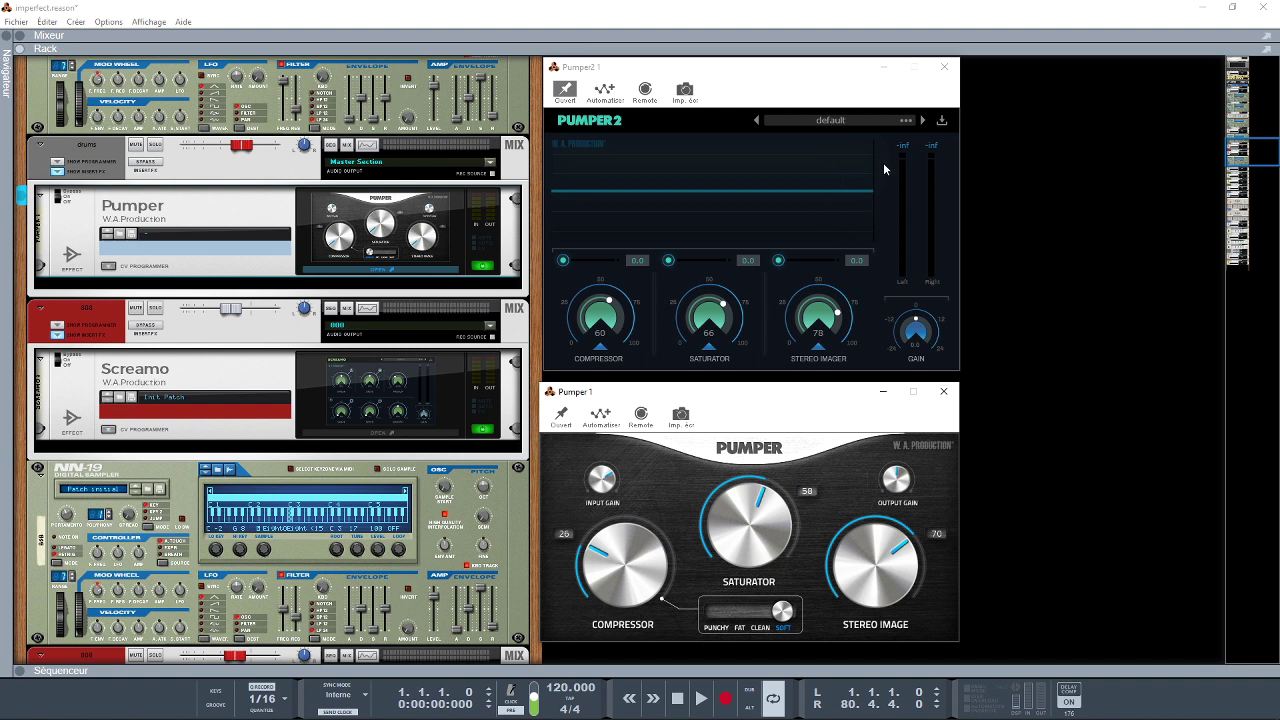
{"action": "left_click", "coordinate": [944, 66]}
{"action": "left_click", "coordinate": [943, 391]}
Step: Open the ImPerfect 1 synth, restore the sequencer, and select the ImPerfect 1 and ImPerfect 2 tracks in turn
{"action": "left_click", "coordinate": [1262, 173]}
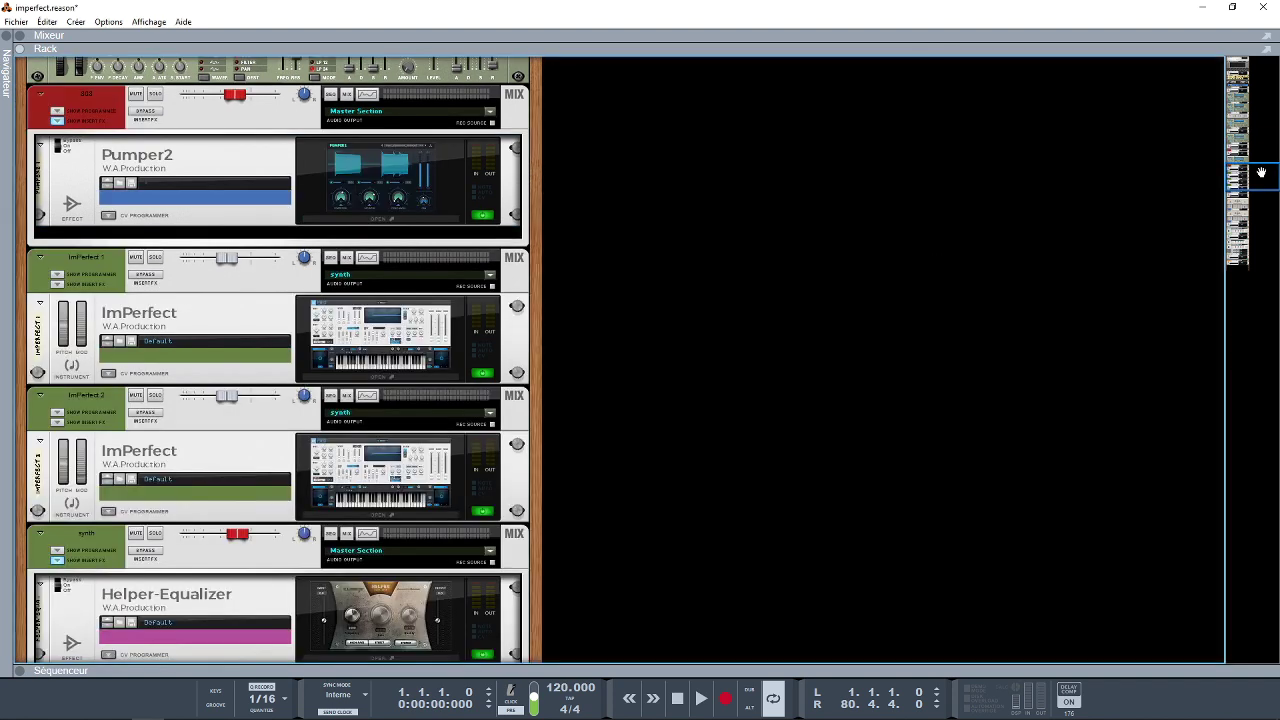
{"action": "left_click", "coordinate": [375, 340]}
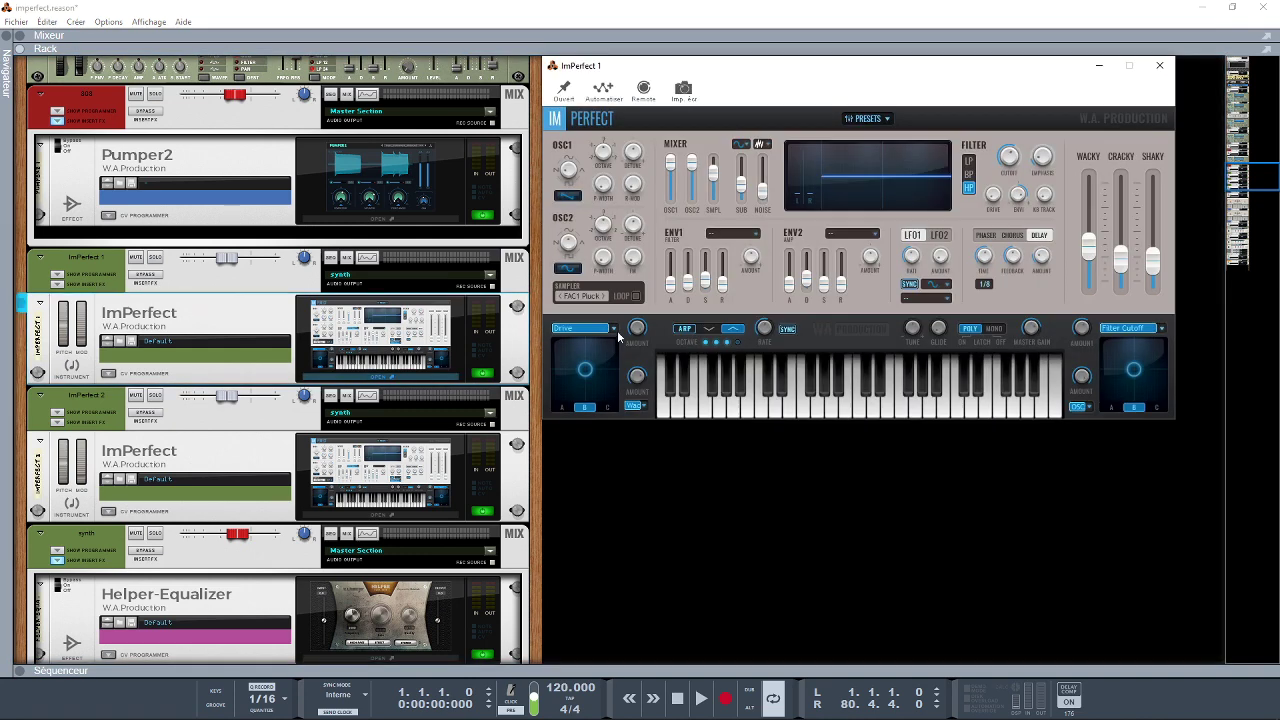
{"action": "left_click", "coordinate": [24, 670]}
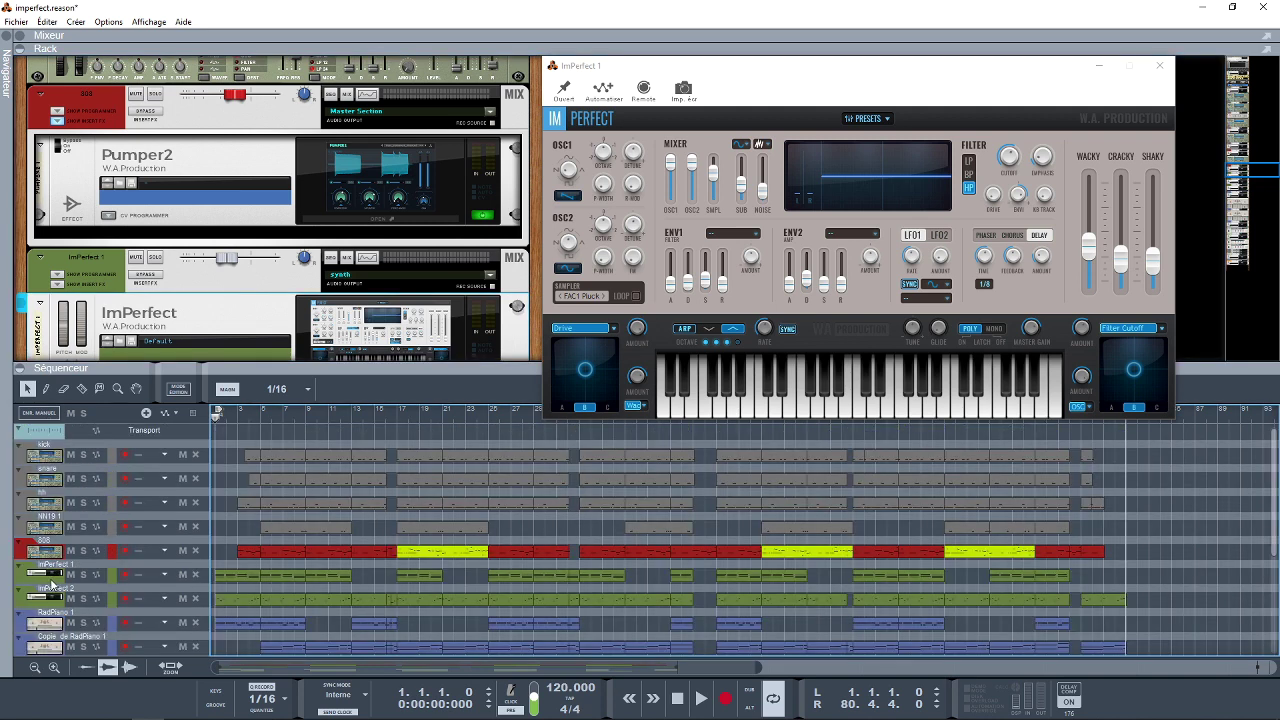
{"action": "left_click", "coordinate": [51, 585]}
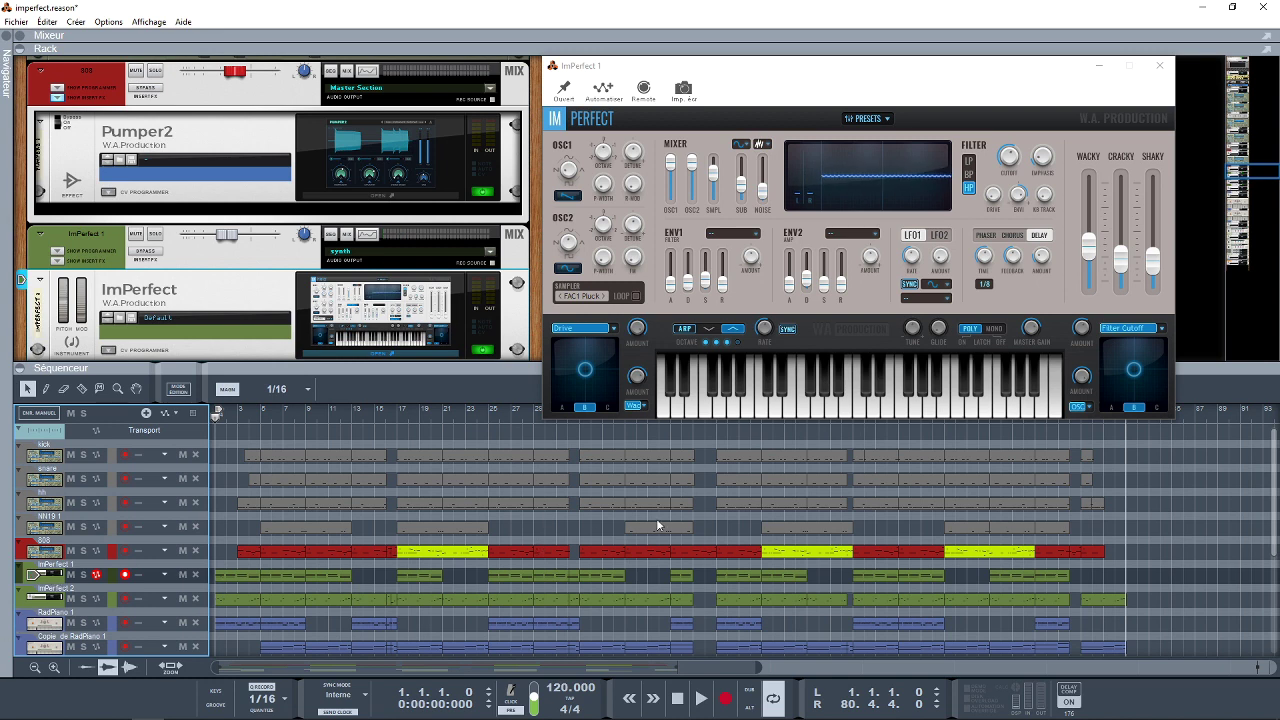
{"action": "left_click", "coordinate": [45, 597]}
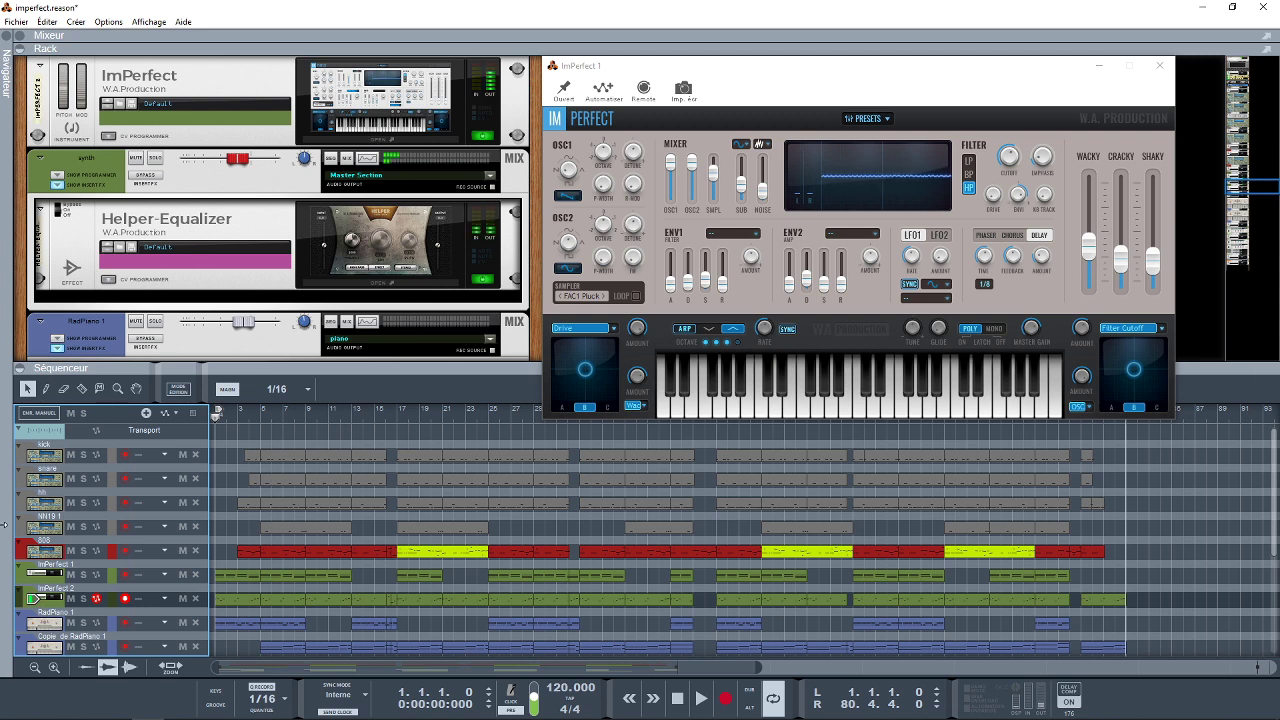
Step: Solo the ImPerfect 1 and ImPerfect 2 tracks, listen to them together, and close the ImPerfect 1 window
{"action": "left_click", "coordinate": [84, 574]}
{"action": "left_click", "coordinate": [85, 598]}
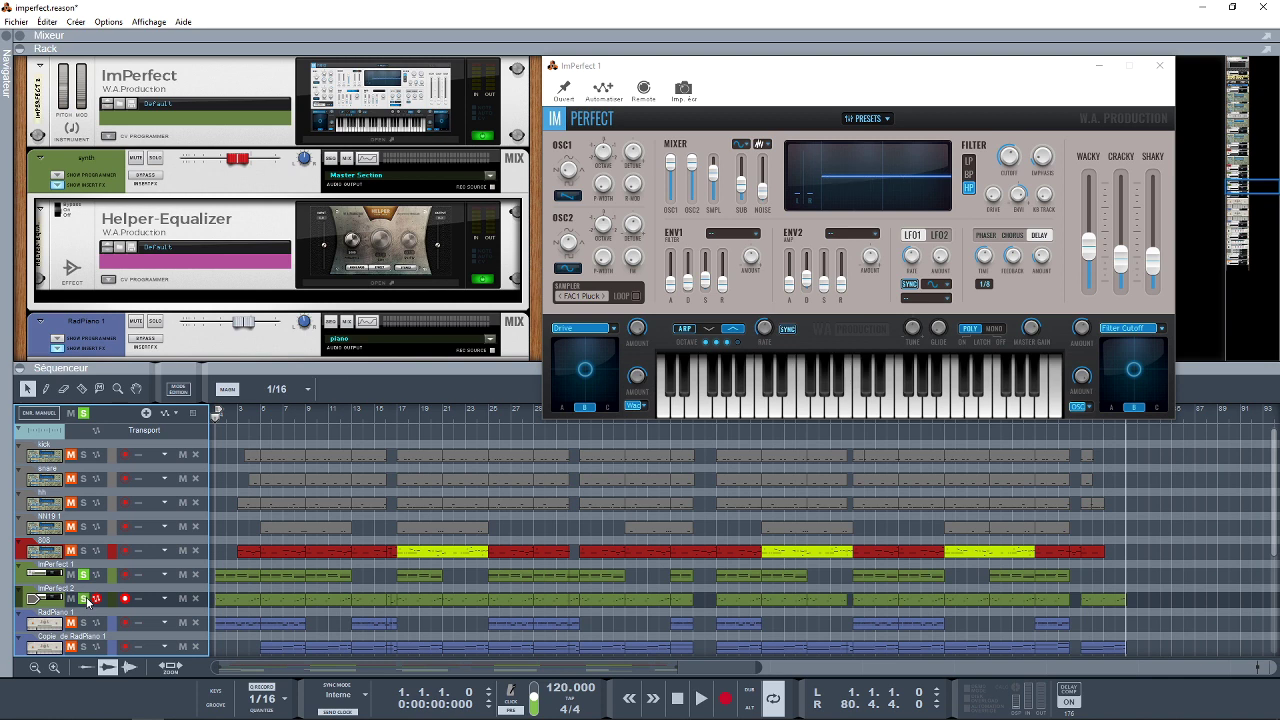
{"action": "key", "text": "space"}
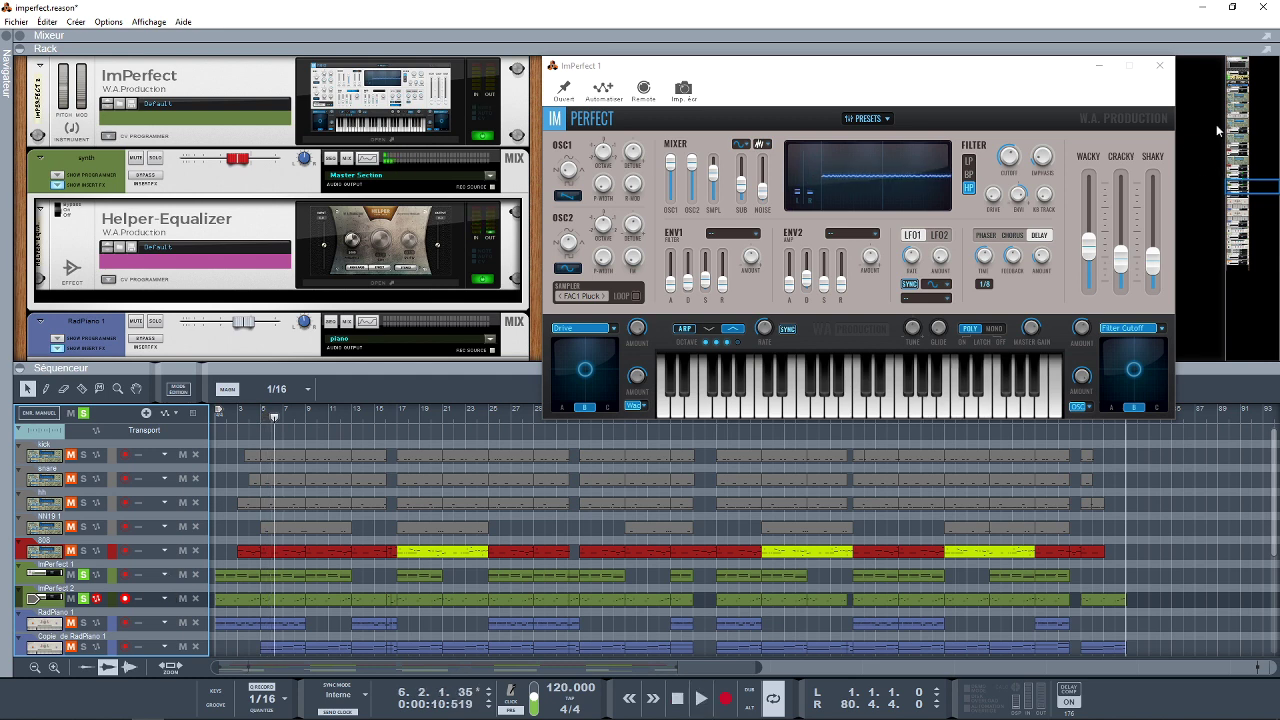
{"action": "left_click", "coordinate": [1159, 65]}
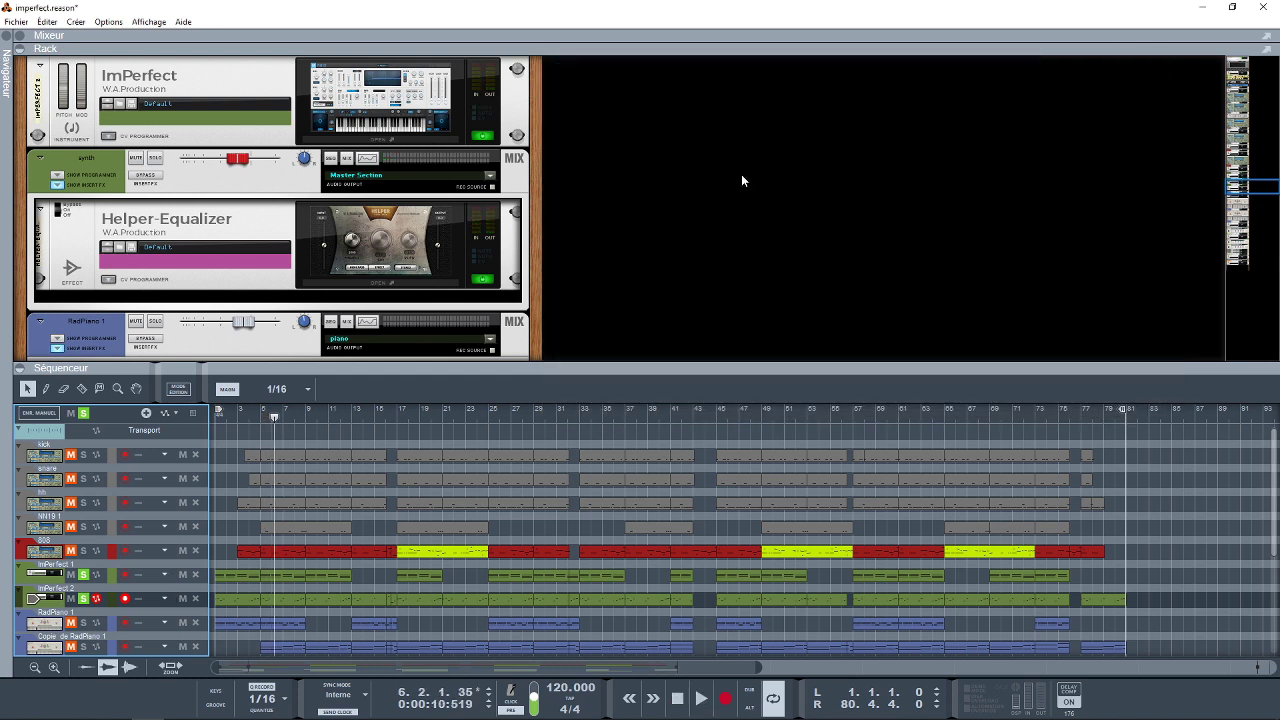
Step: Open the Helper-Equalizer on the synth bus and the one on the piano bus to examine their settings
{"action": "double_click", "coordinate": [399, 247]}
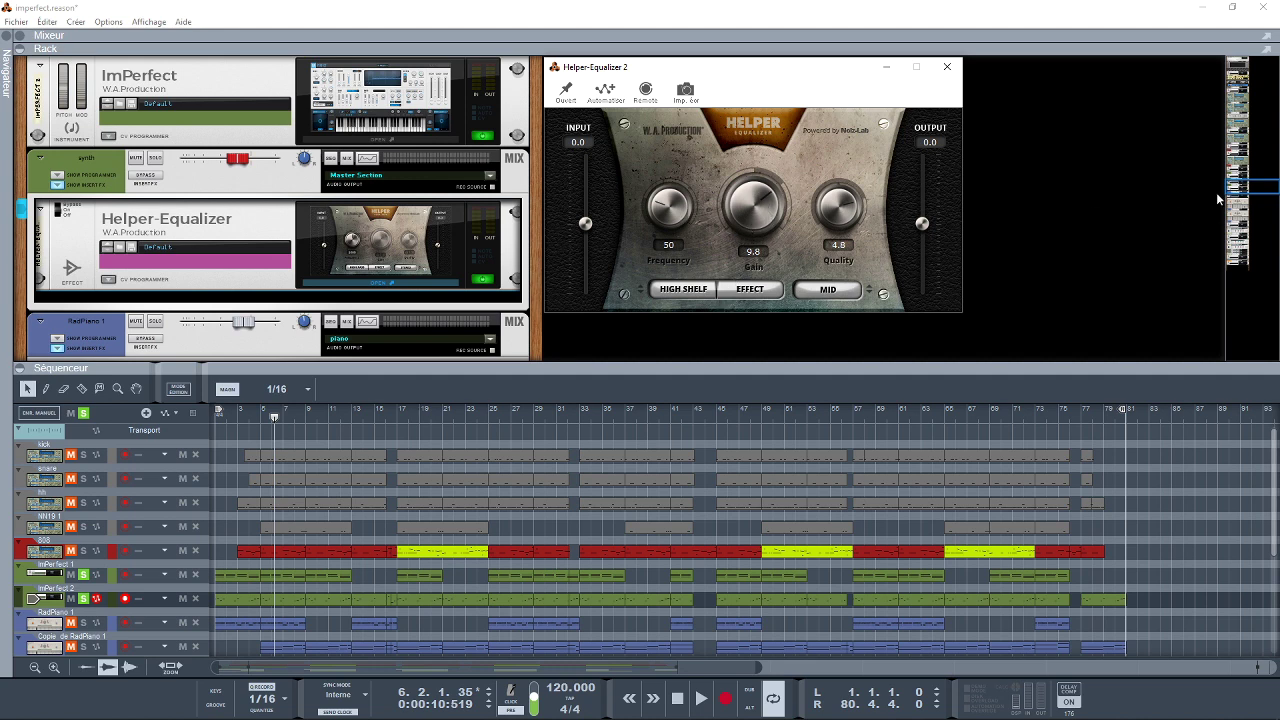
{"action": "left_click_drag", "start_coordinate": [1236, 191], "coordinate": [1236, 207]}
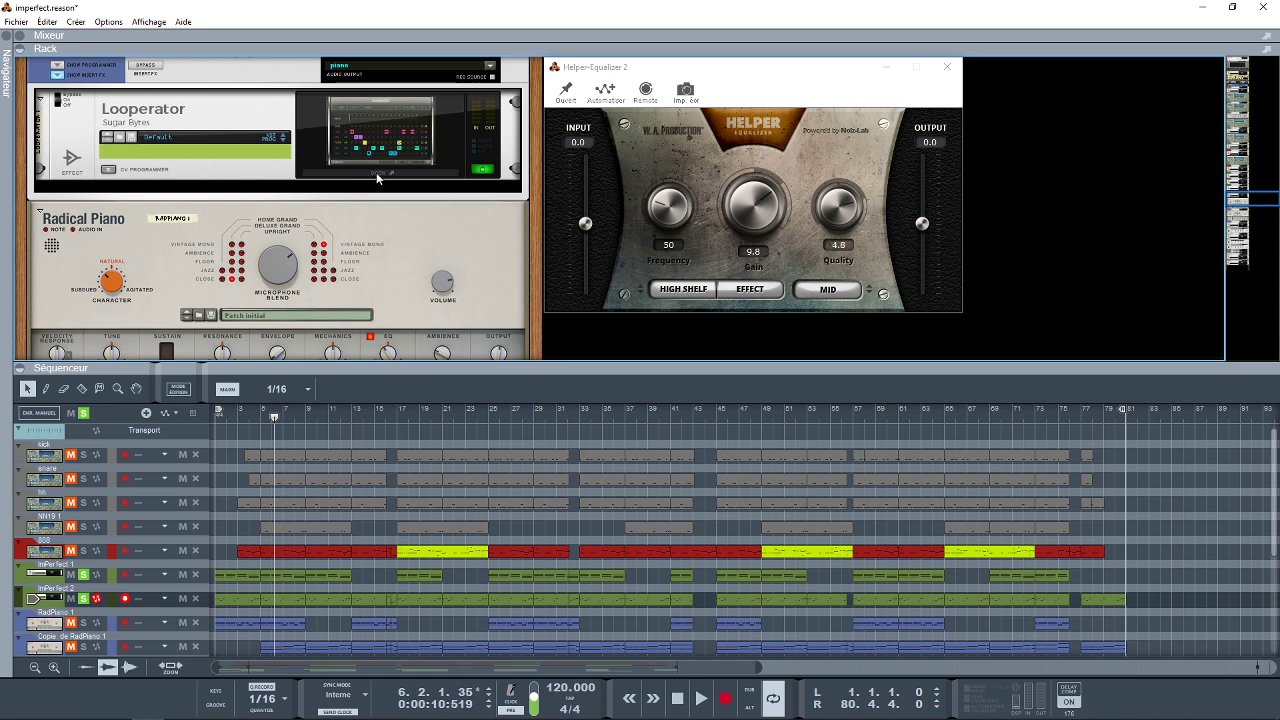
{"action": "left_click_drag", "start_coordinate": [1250, 194], "coordinate": [1249, 221]}
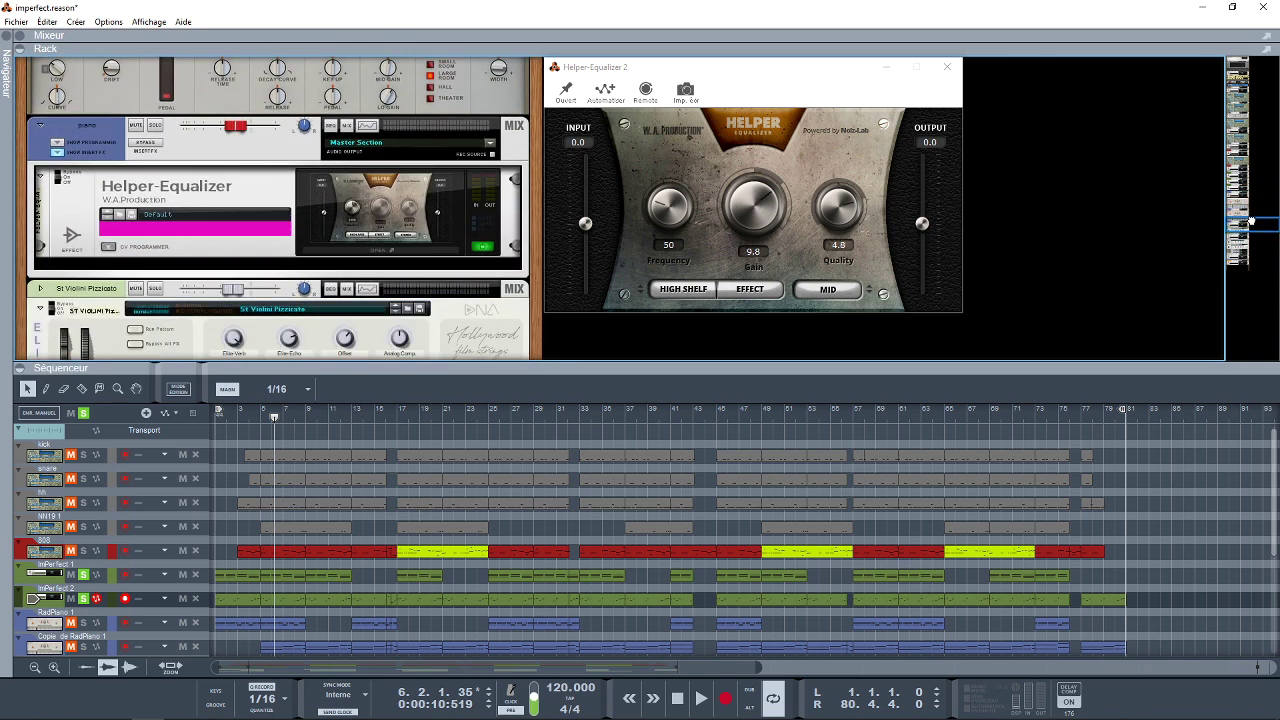
{"action": "left_click", "coordinate": [345, 237]}
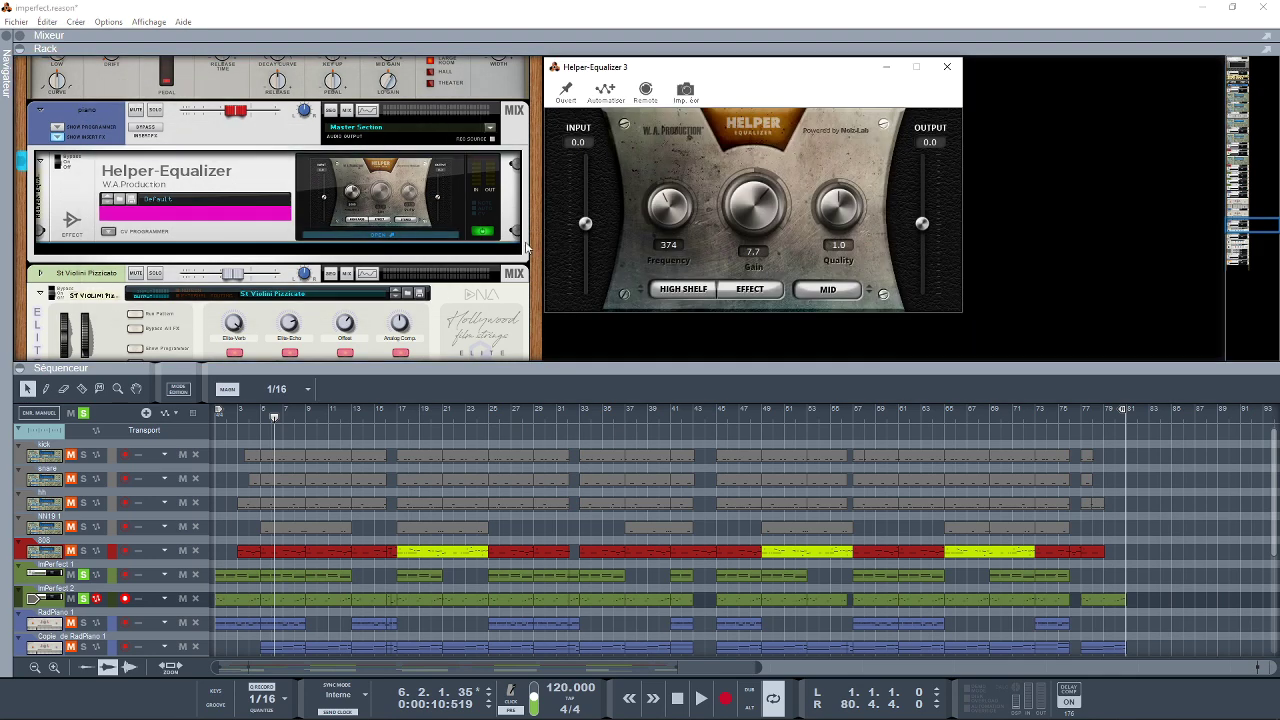
Step: Open DodgePro on the St A Lamberti Section channel and play that track soloed to hear the effect
{"action": "left_click_drag", "start_coordinate": [1240, 228], "coordinate": [1248, 237]}
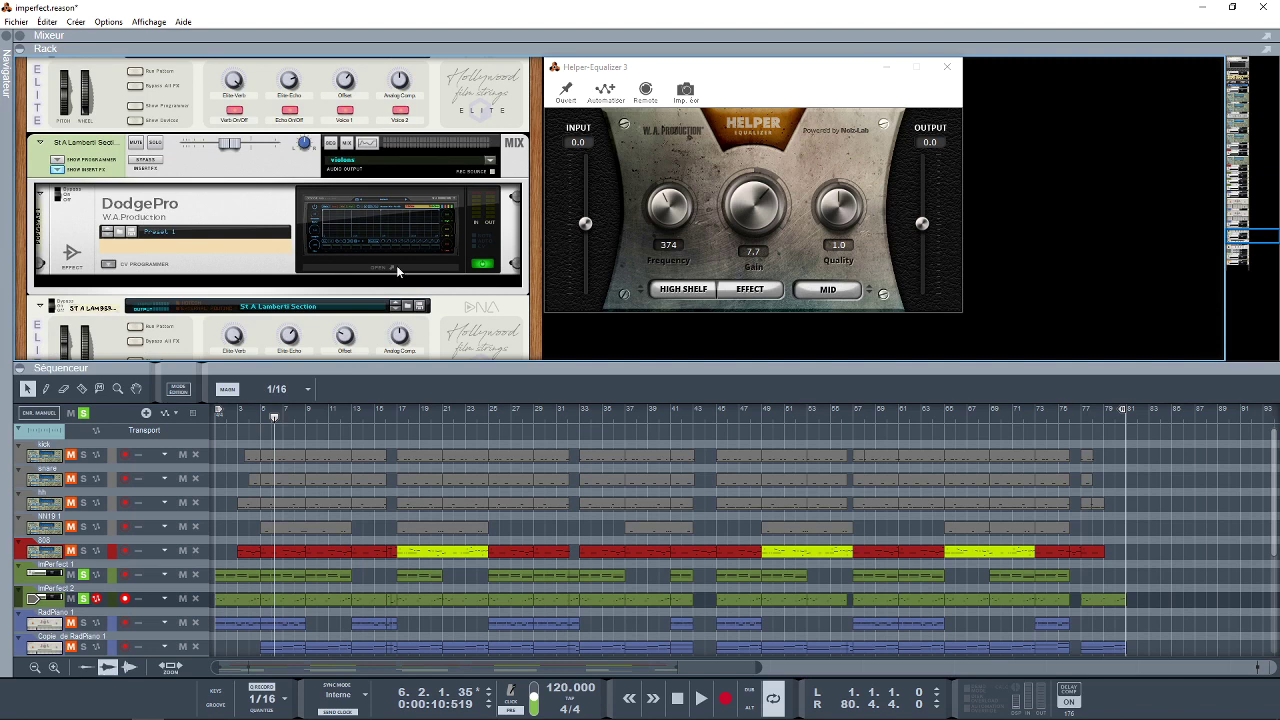
{"action": "left_click", "coordinate": [396, 267]}
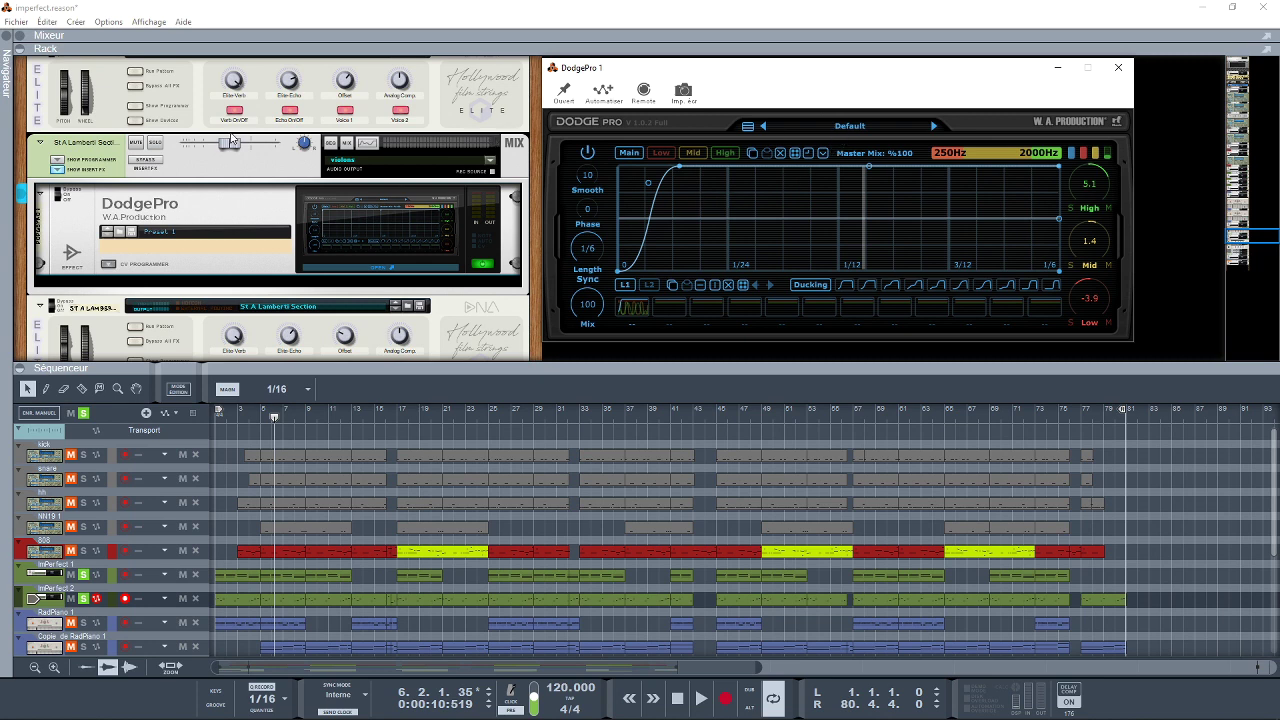
{"action": "left_click", "coordinate": [241, 180]}
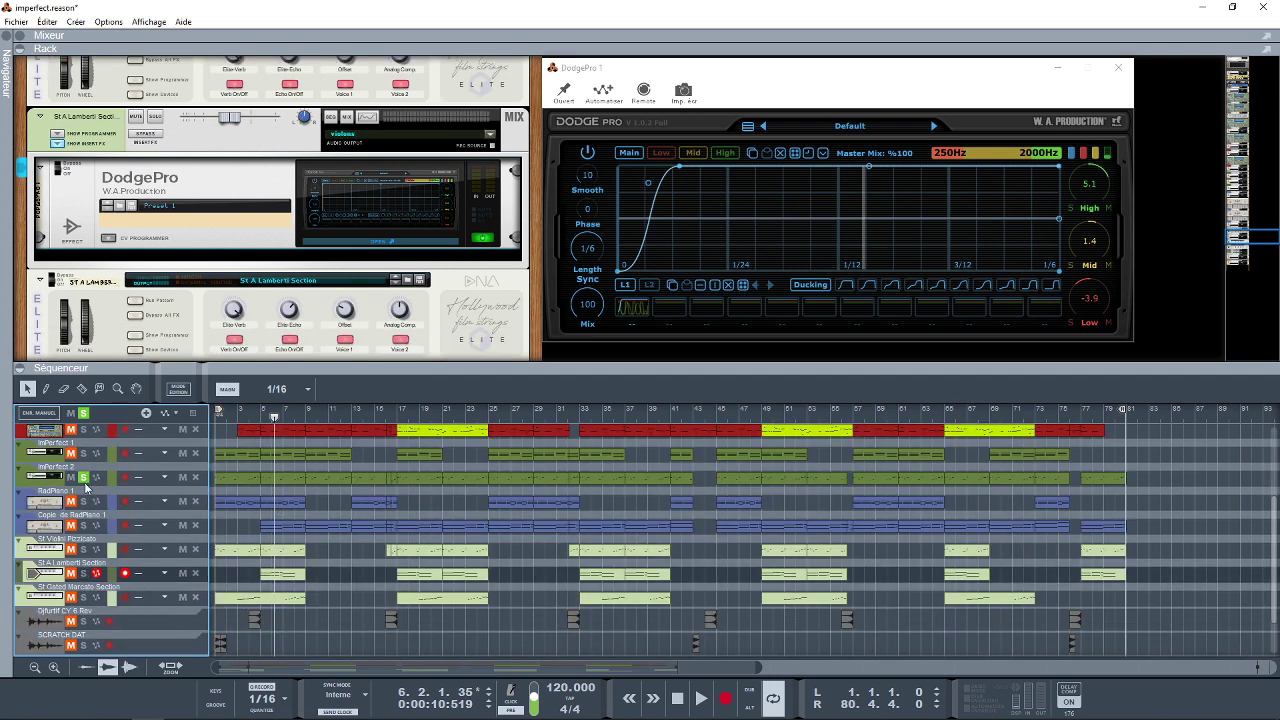
{"action": "left_click", "coordinate": [260, 412]}
{"action": "key", "text": "space"}
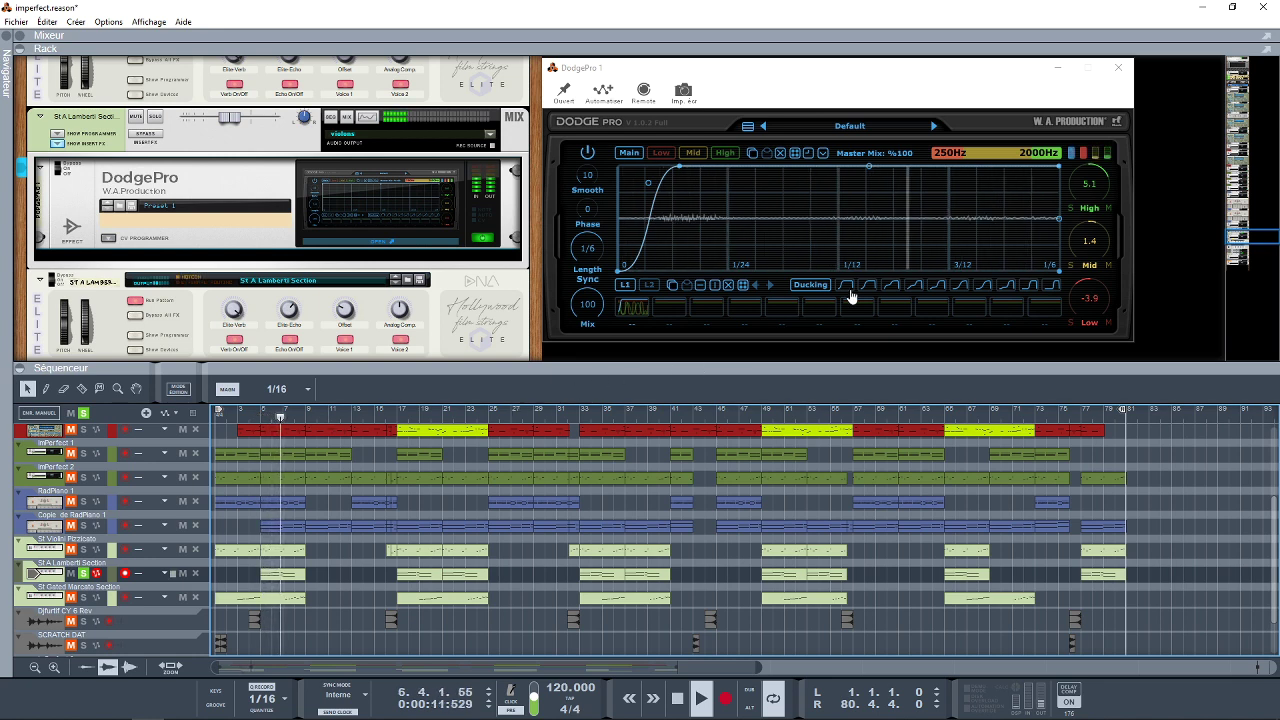
Step: Examine DodgePro's High, Mid and Low band curves, finishing on the Mid band
{"action": "left_click", "coordinate": [731, 158]}
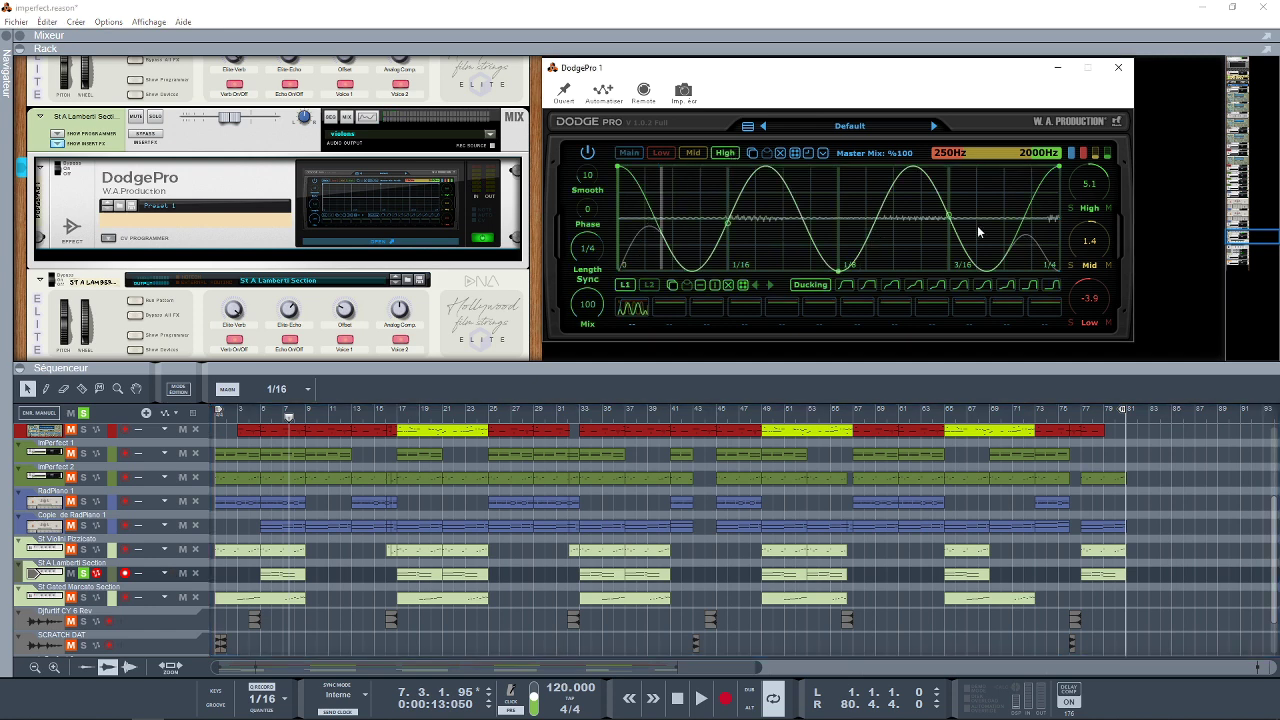
{"action": "left_click", "coordinate": [692, 153]}
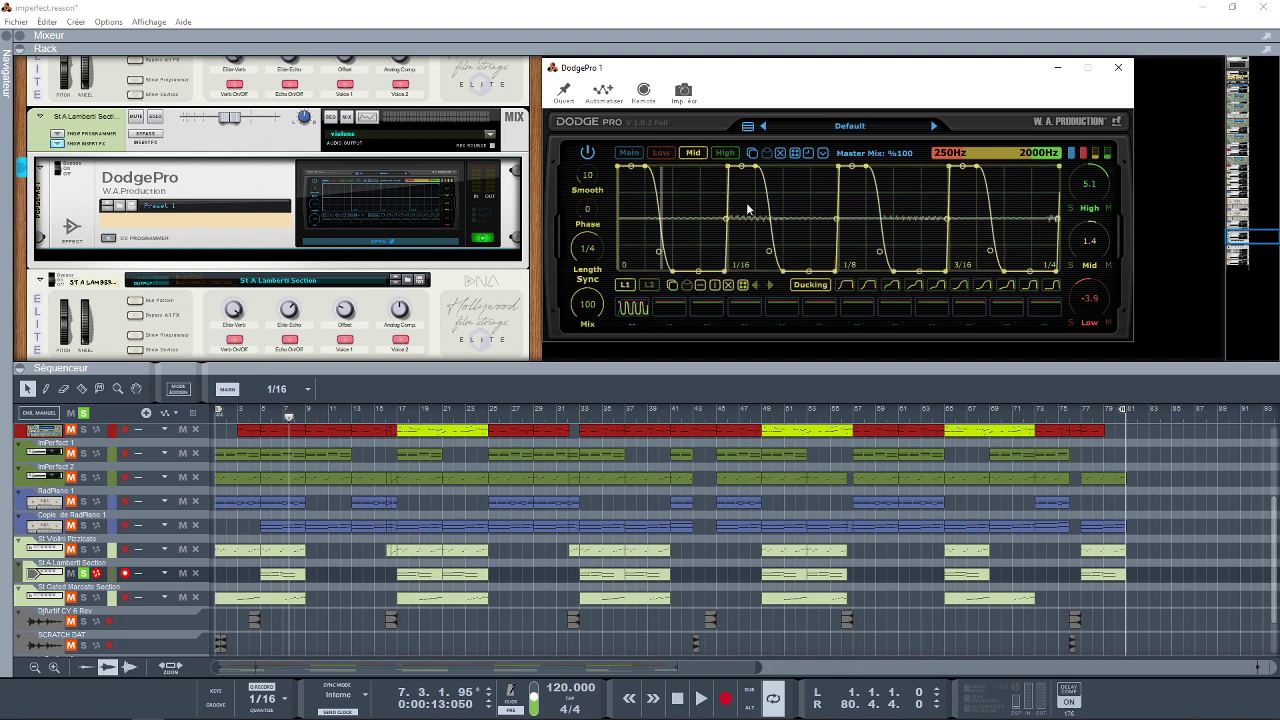
{"action": "left_click", "coordinate": [662, 154]}
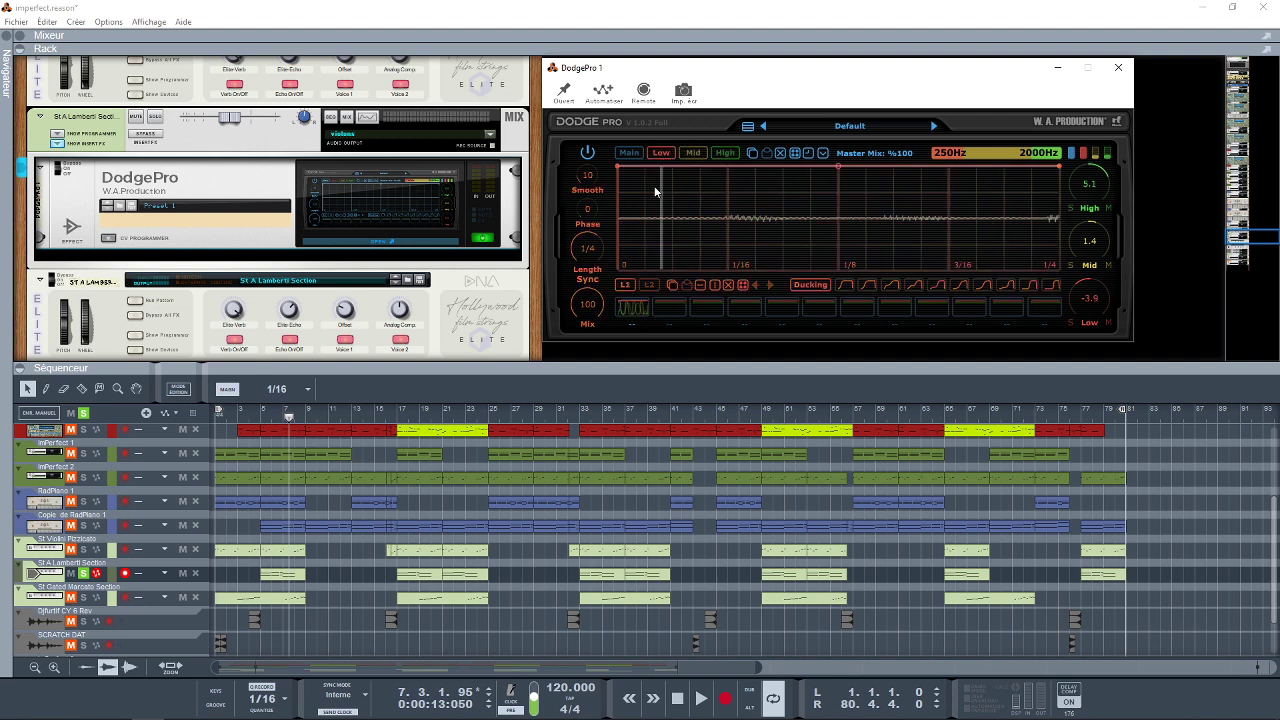
{"action": "left_click", "coordinate": [700, 157]}
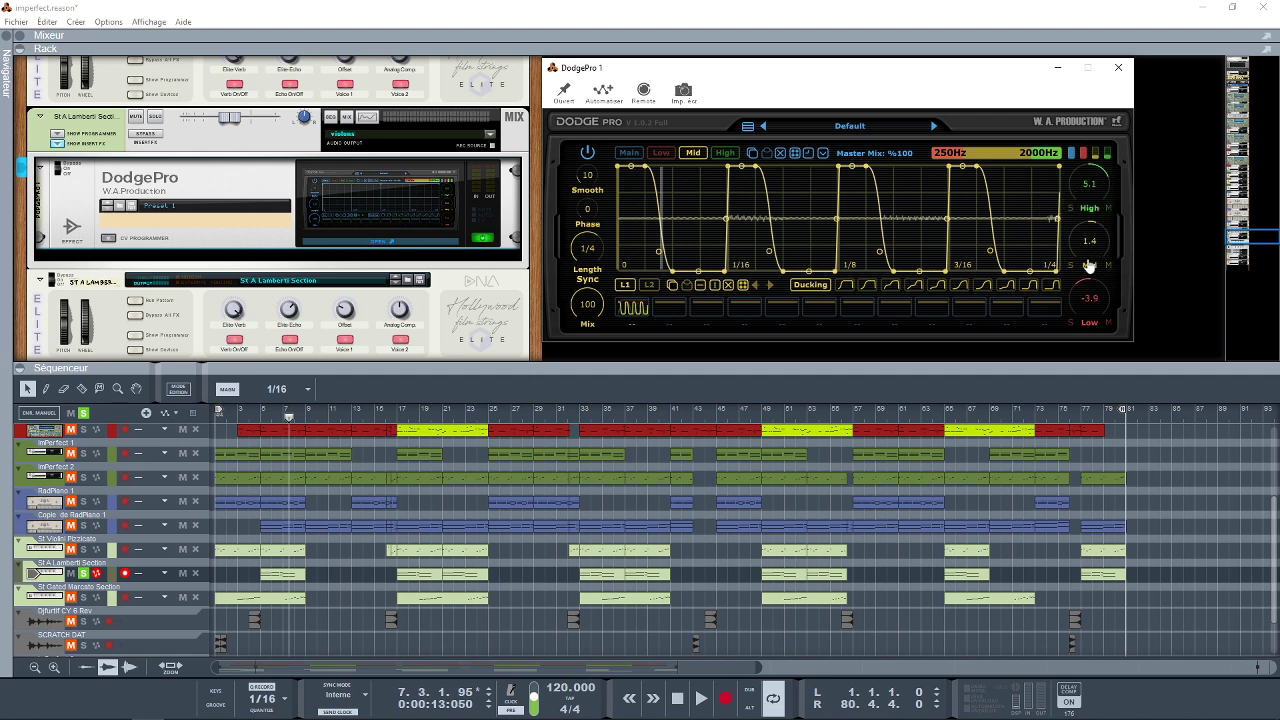
Step: Play the St A Lamberti Section from bar 5 and around bar 17, adding the St Violini Pizzicato and St Gated Marcato tracks to the solo
{"action": "left_click", "coordinate": [252, 416]}
{"action": "left_click", "coordinate": [266, 417]}
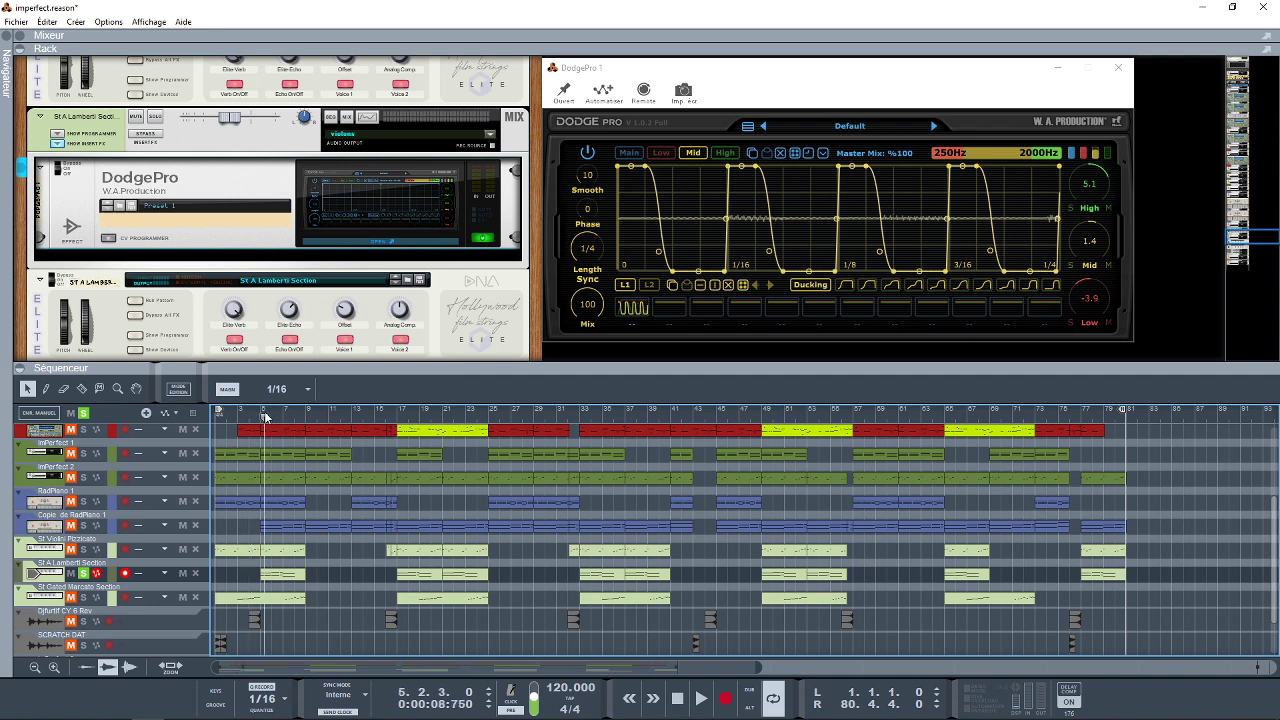
{"action": "key", "text": "space"}
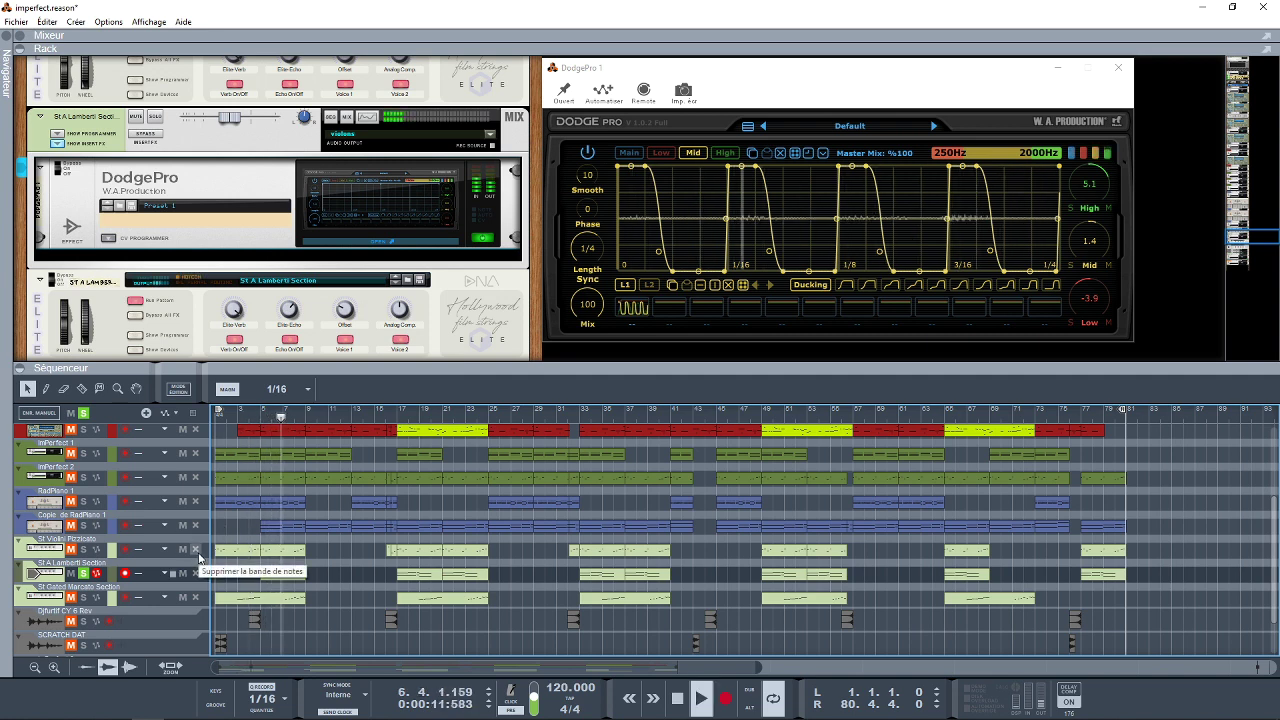
{"action": "left_click", "coordinate": [401, 417]}
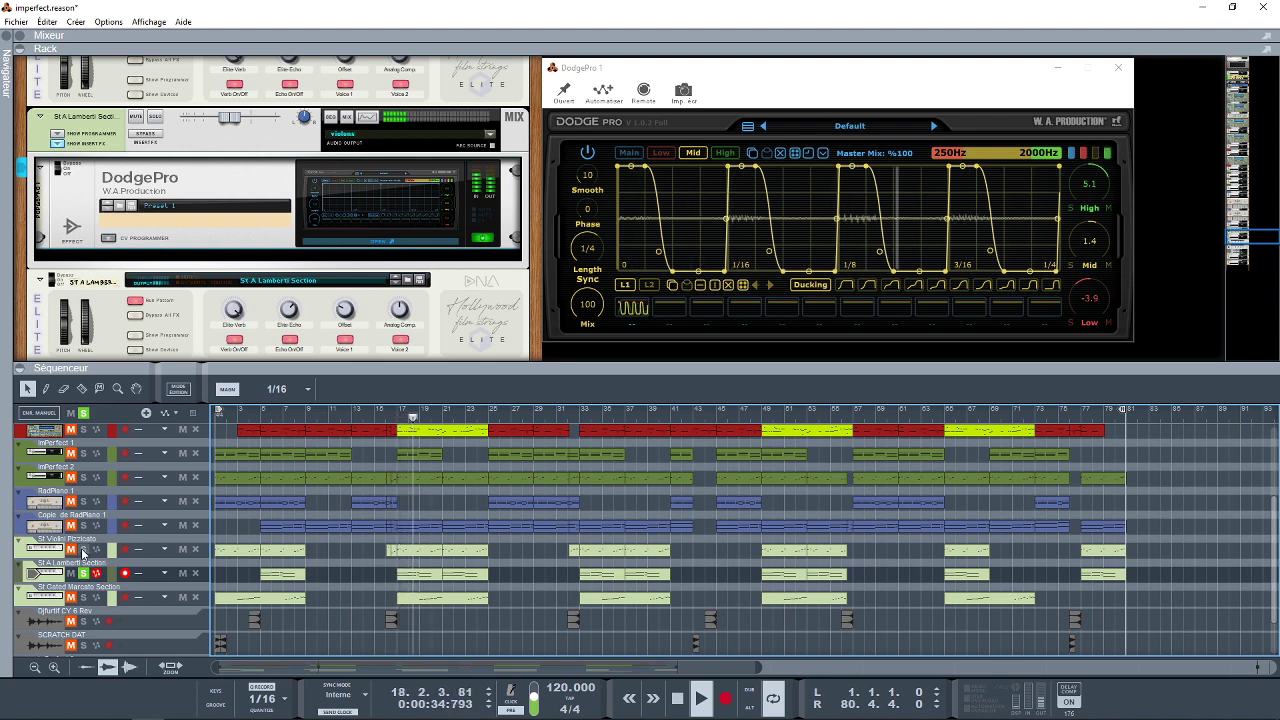
{"action": "left_click", "coordinate": [84, 597]}
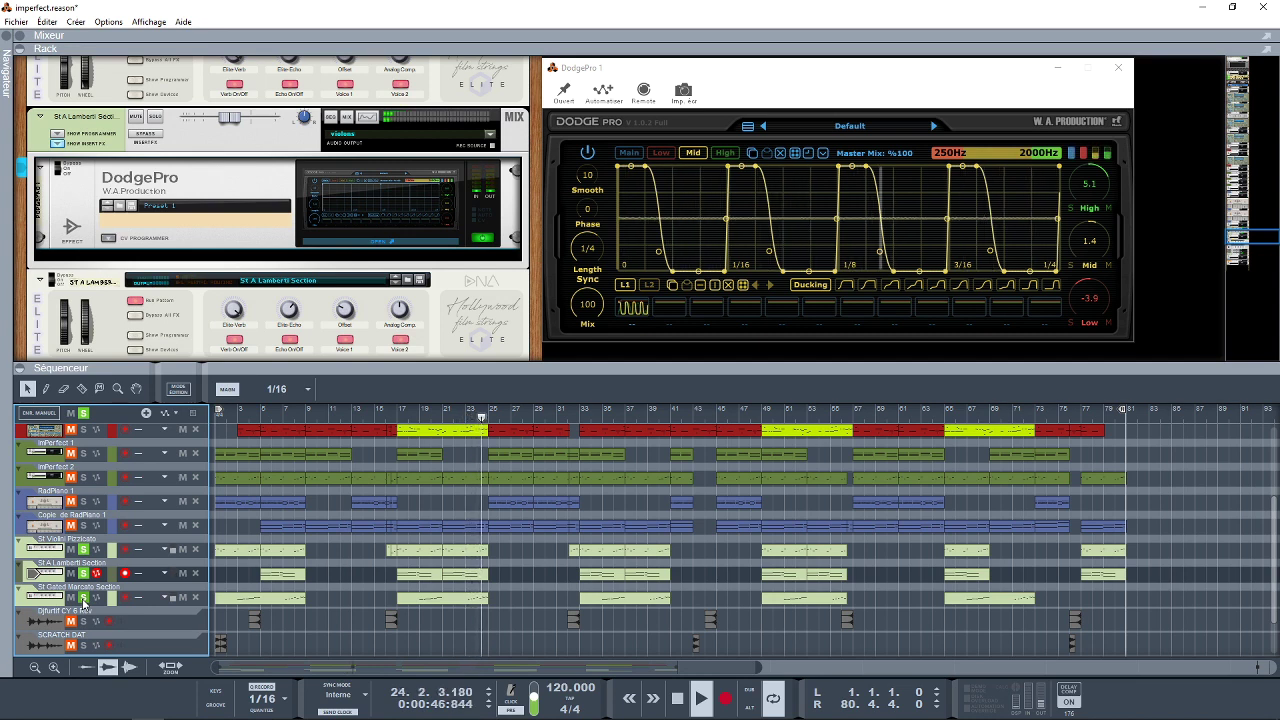
Step: Open the Helper-Equalizer on the violons bus to examine its settings, and locate ImPerfect 3 below it
{"action": "left_click", "coordinate": [1249, 237]}
{"action": "left_click_drag", "start_coordinate": [1249, 237], "coordinate": [1249, 252]}
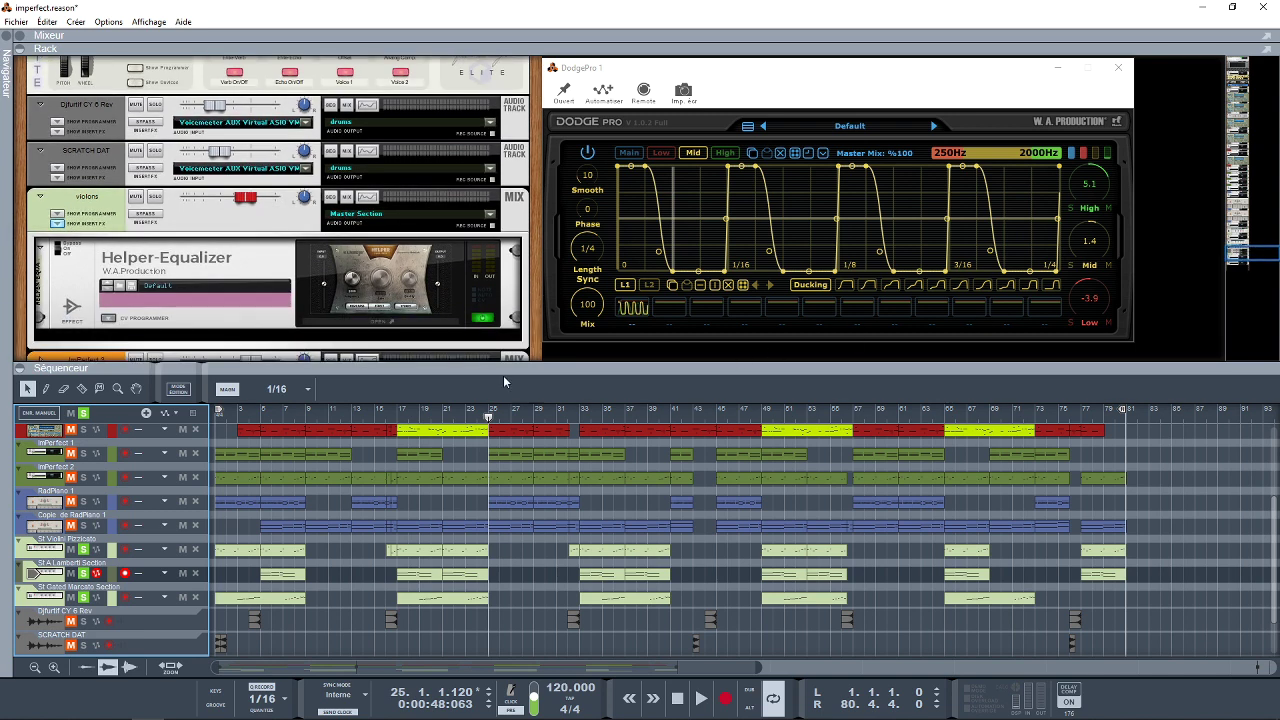
{"action": "left_click", "coordinate": [394, 319]}
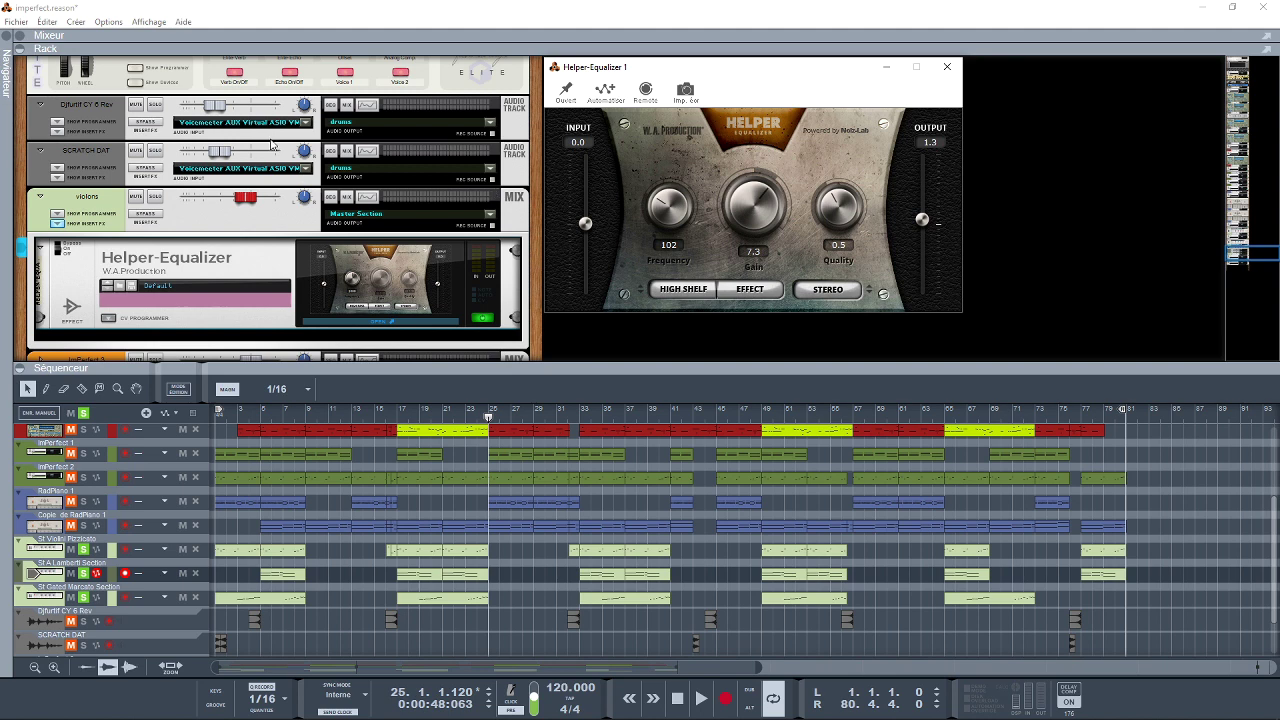
{"action": "scroll", "coordinate": [168, 236], "scroll_direction": "down", "scroll_amount": 3}
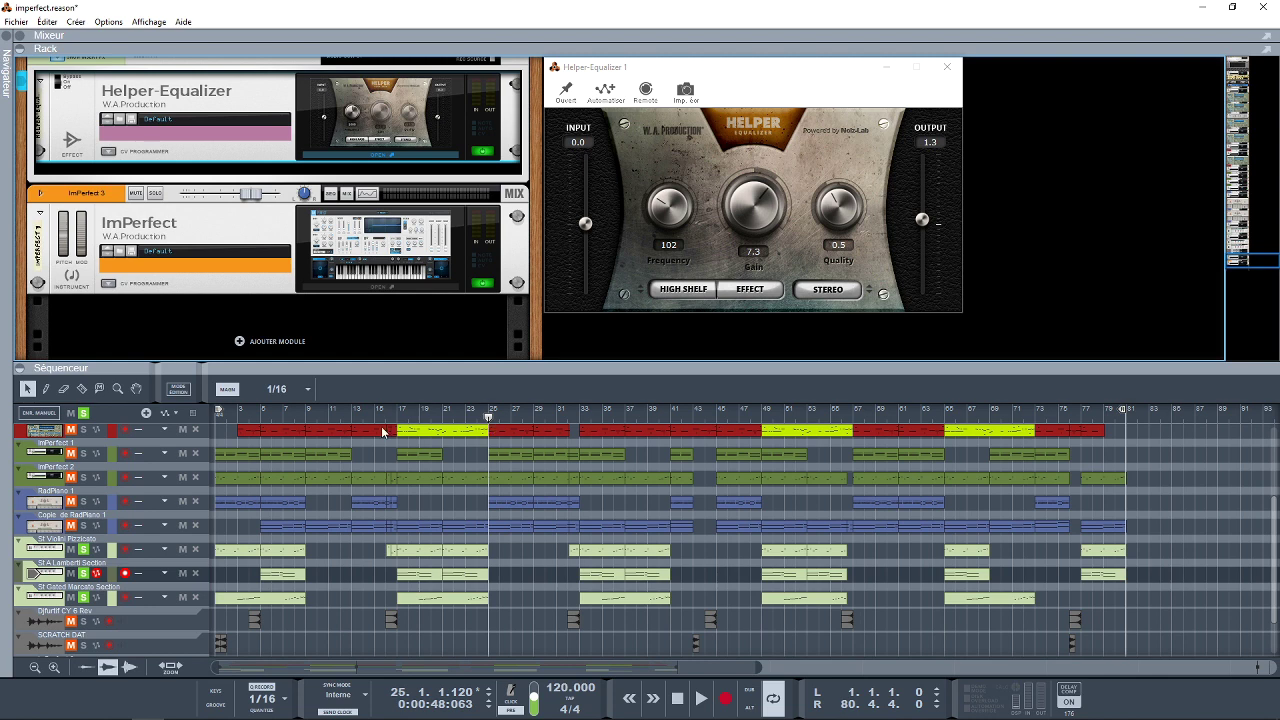
Step: Clear all track solos, play the song from the start, and show the mixer with the Helper-Equalizer window closed
{"action": "left_click", "coordinate": [83, 413]}
{"action": "key", "text": "Home"}
{"action": "key", "text": "space"}
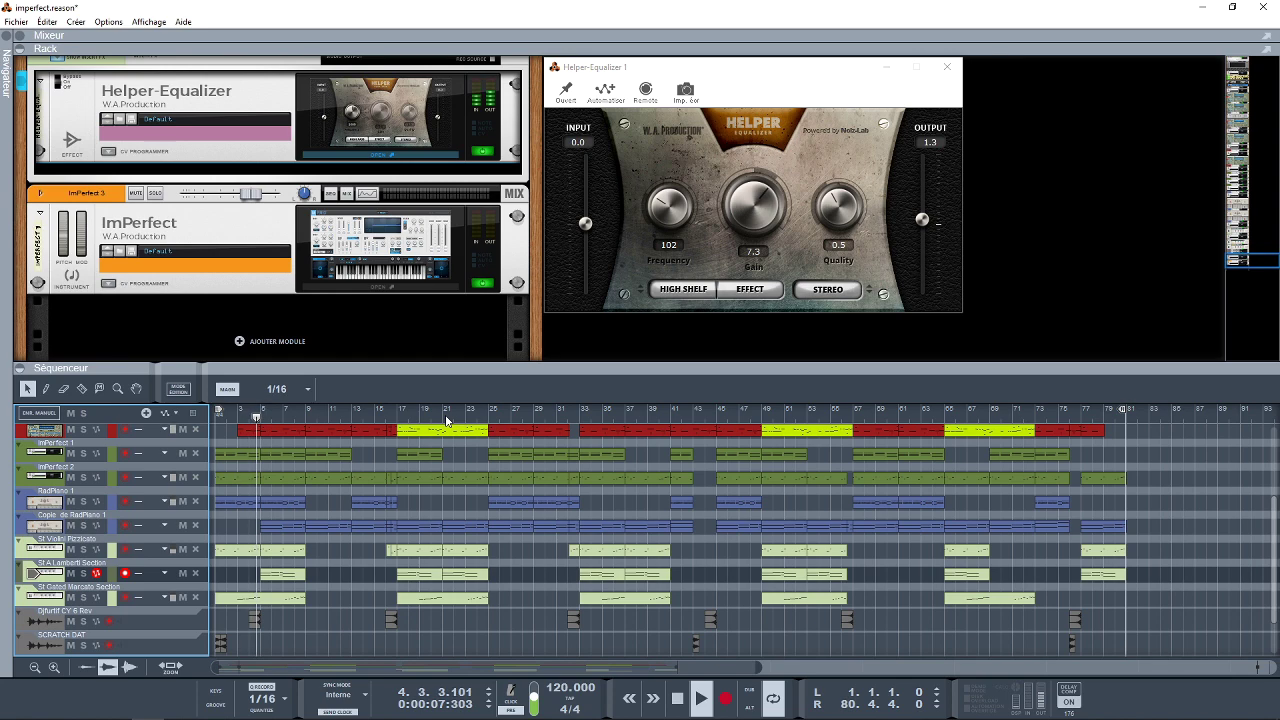
{"action": "key", "text": "F5"}
{"action": "left_click", "coordinate": [948, 68]}
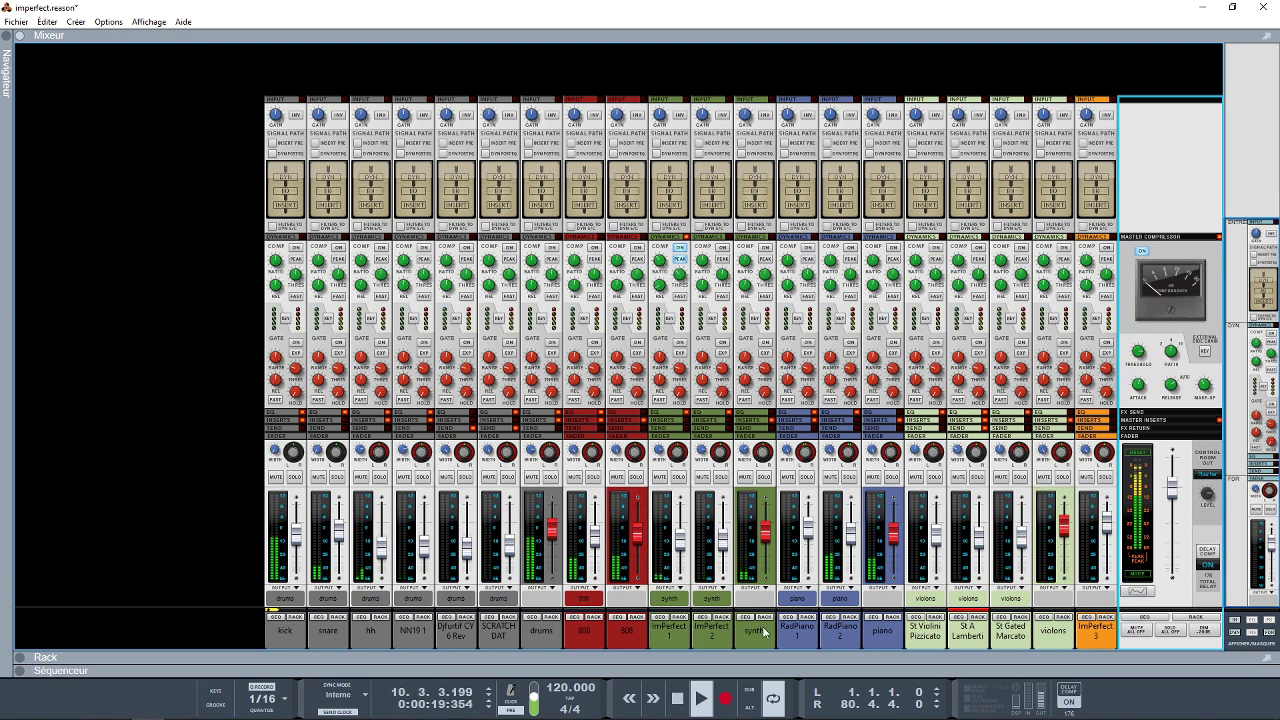
Step: Build up the mix during playback by soloing the drums, 808, synth, piano and violons buses one after another, and clear all solos
{"action": "left_click", "coordinate": [550, 478]}
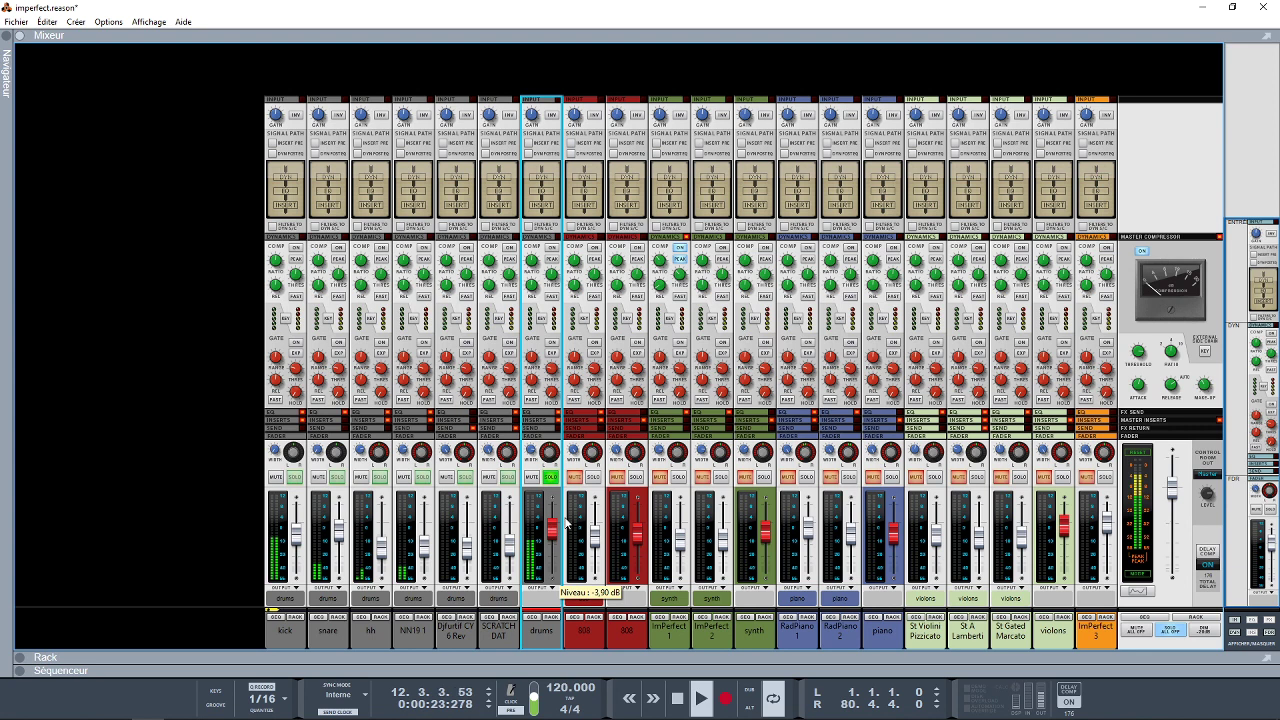
{"action": "left_click", "coordinate": [636, 477]}
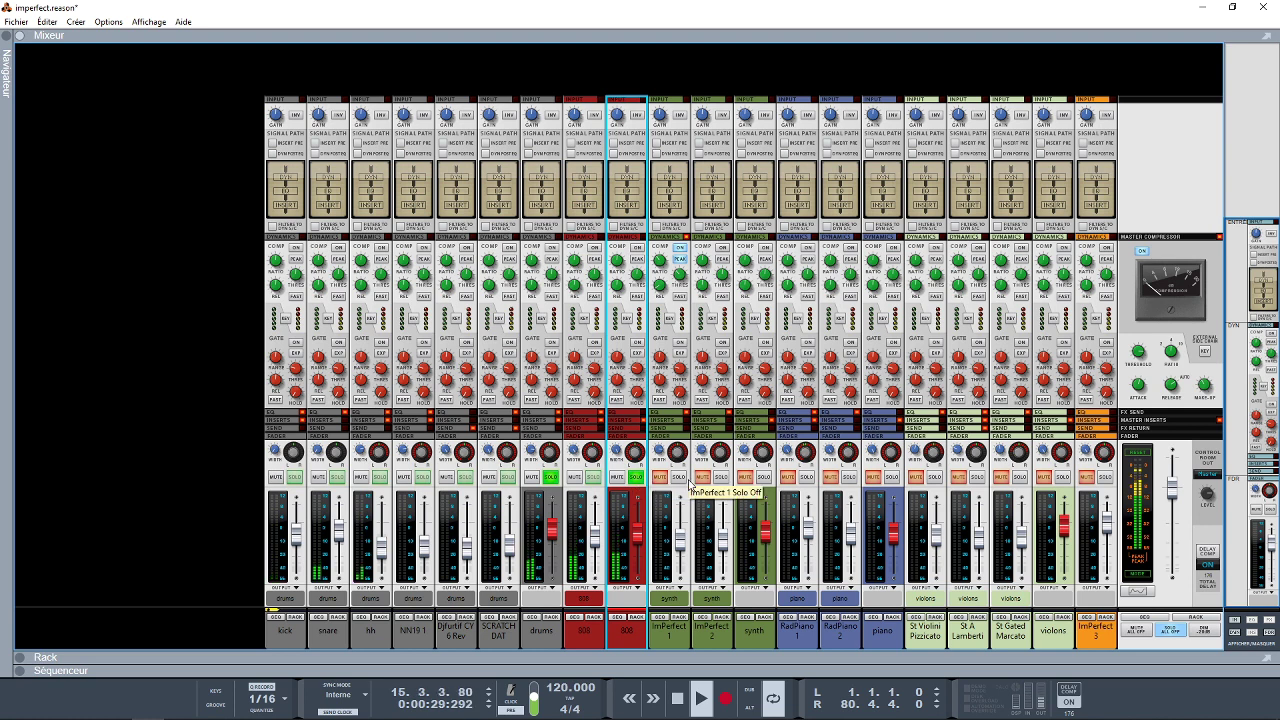
{"action": "left_click", "coordinate": [765, 479]}
{"action": "left_click", "coordinate": [894, 480]}
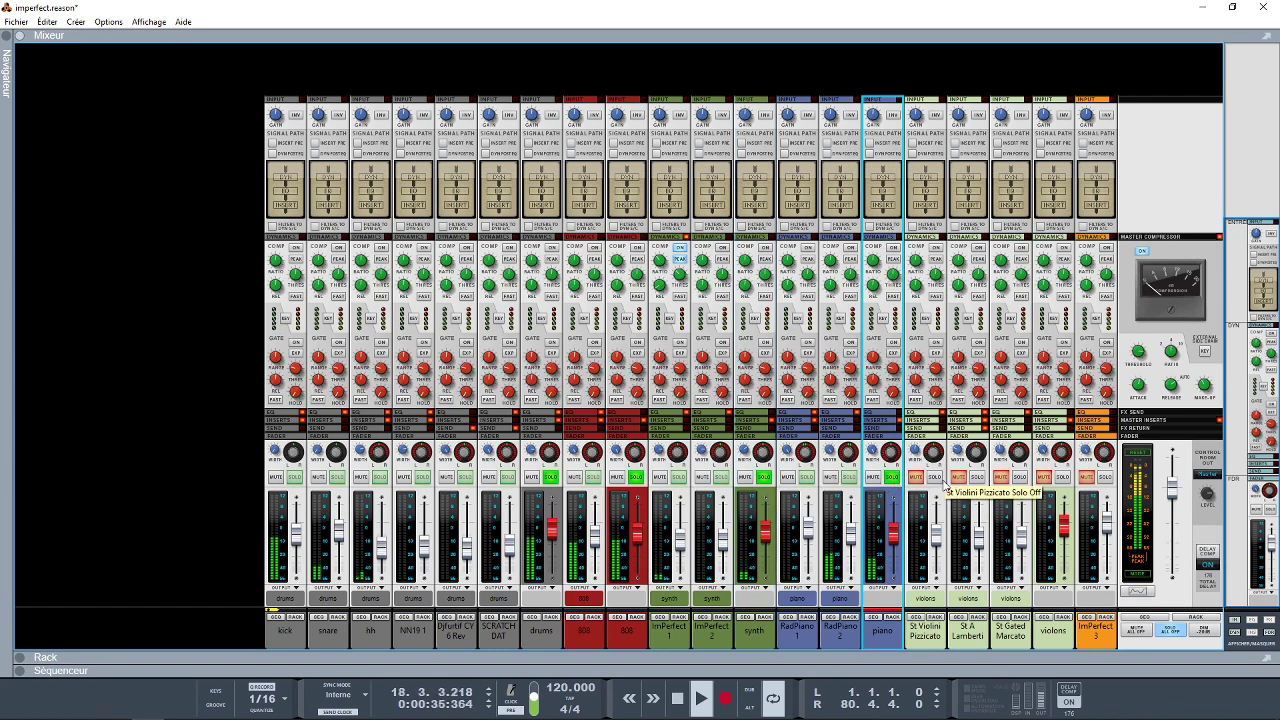
{"action": "left_click", "coordinate": [1062, 479]}
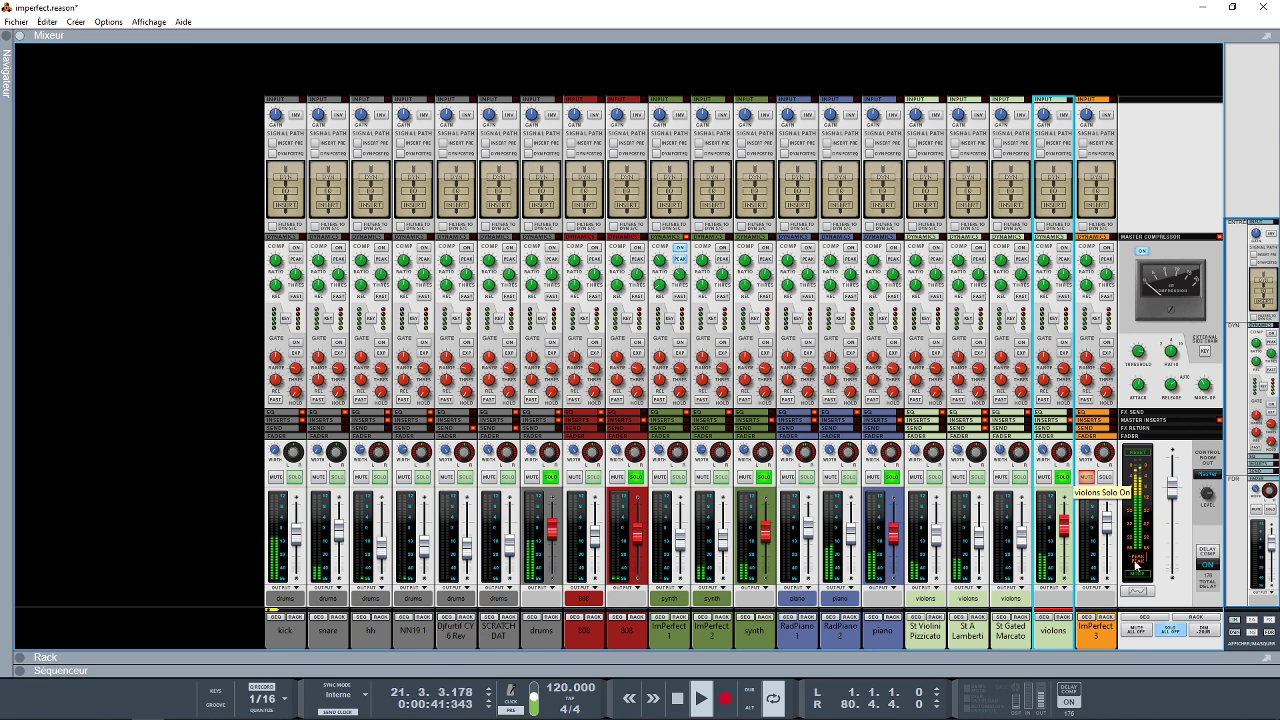
{"action": "left_click", "coordinate": [1172, 617]}
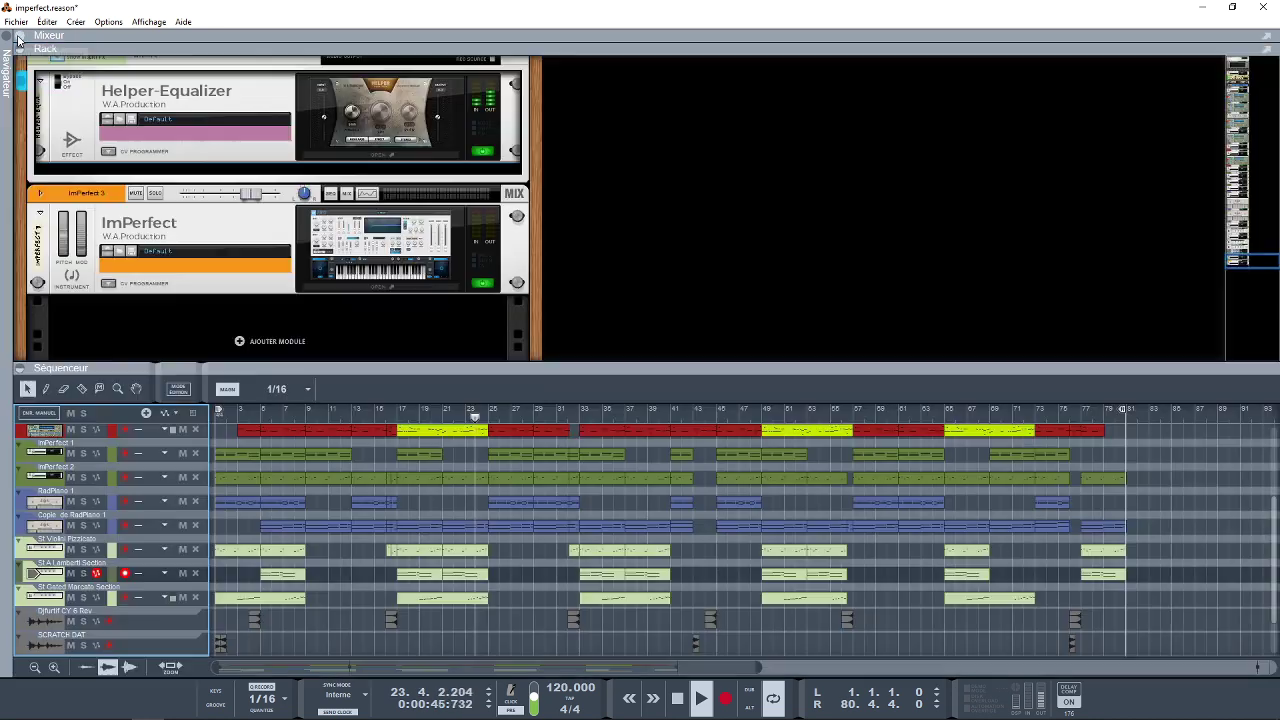
Step: Return to the rack and sequencer, examine the Synapse GQ-7 equalizer on the Master Section during playback, and stop the song
{"action": "left_click", "coordinate": [19, 35]}
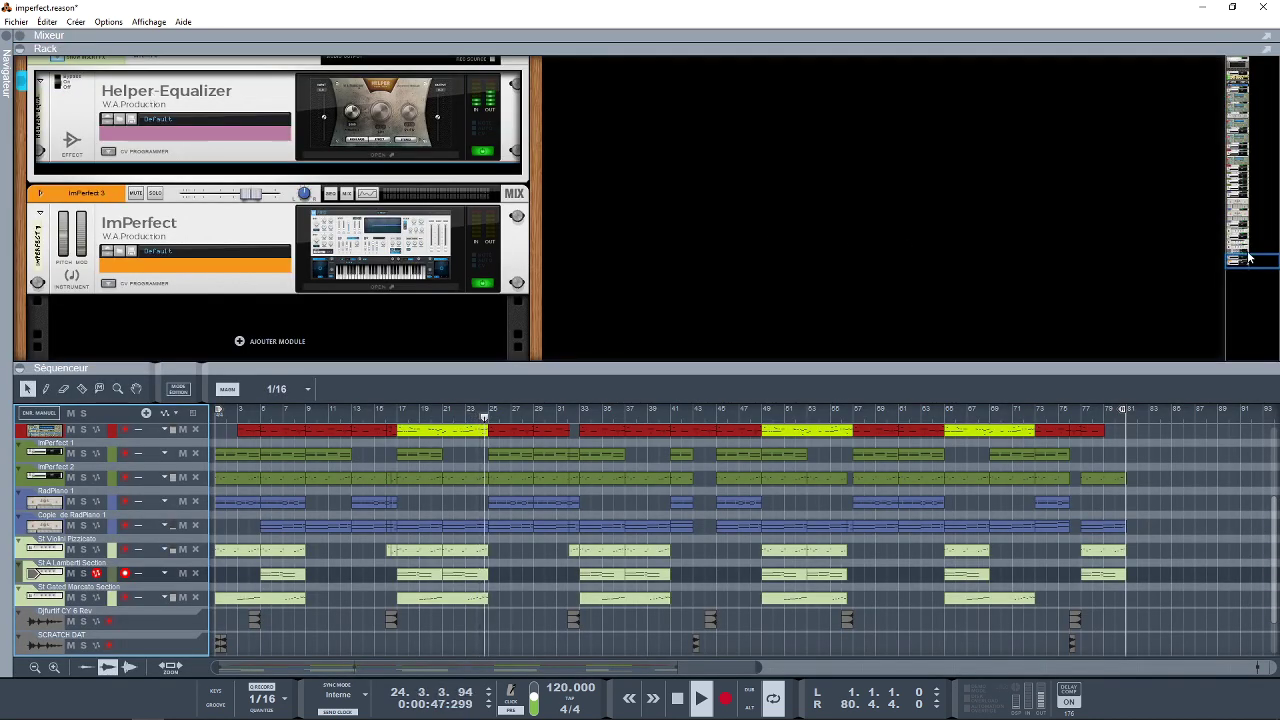
{"action": "left_click_drag", "start_coordinate": [1248, 262], "coordinate": [1247, 66]}
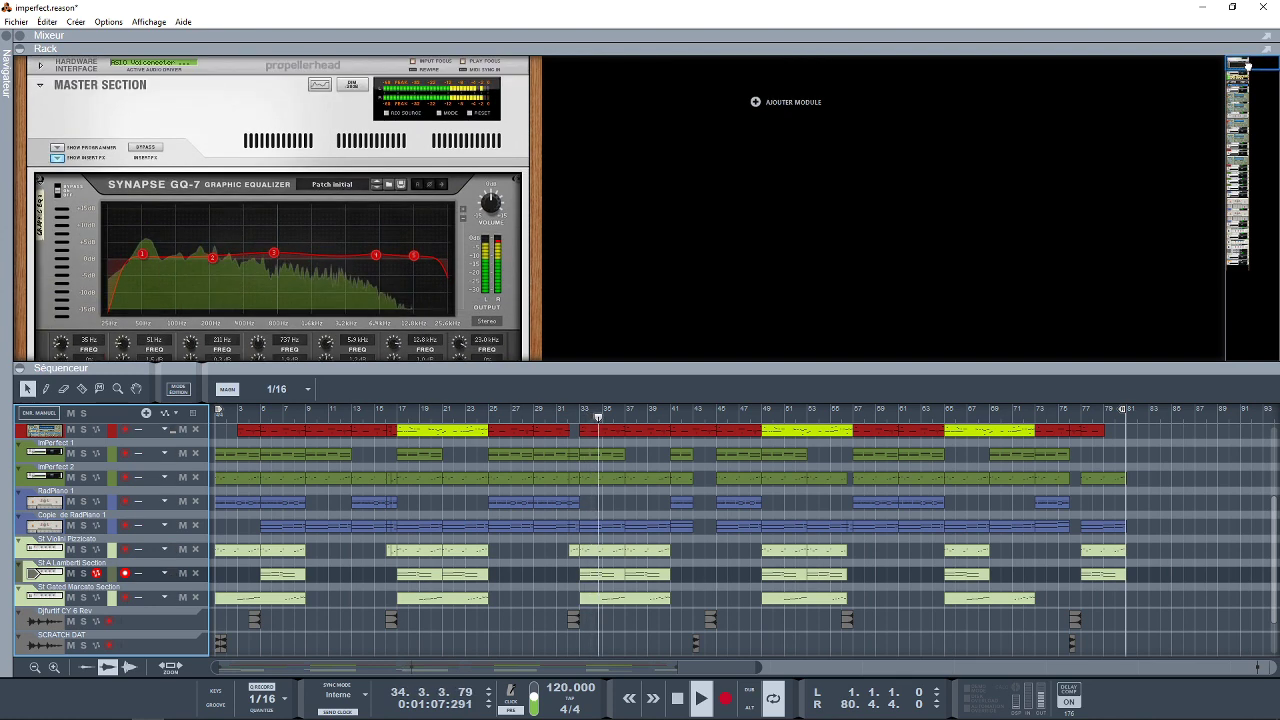
{"action": "left_click_drag", "start_coordinate": [1247, 66], "coordinate": [1253, 68]}
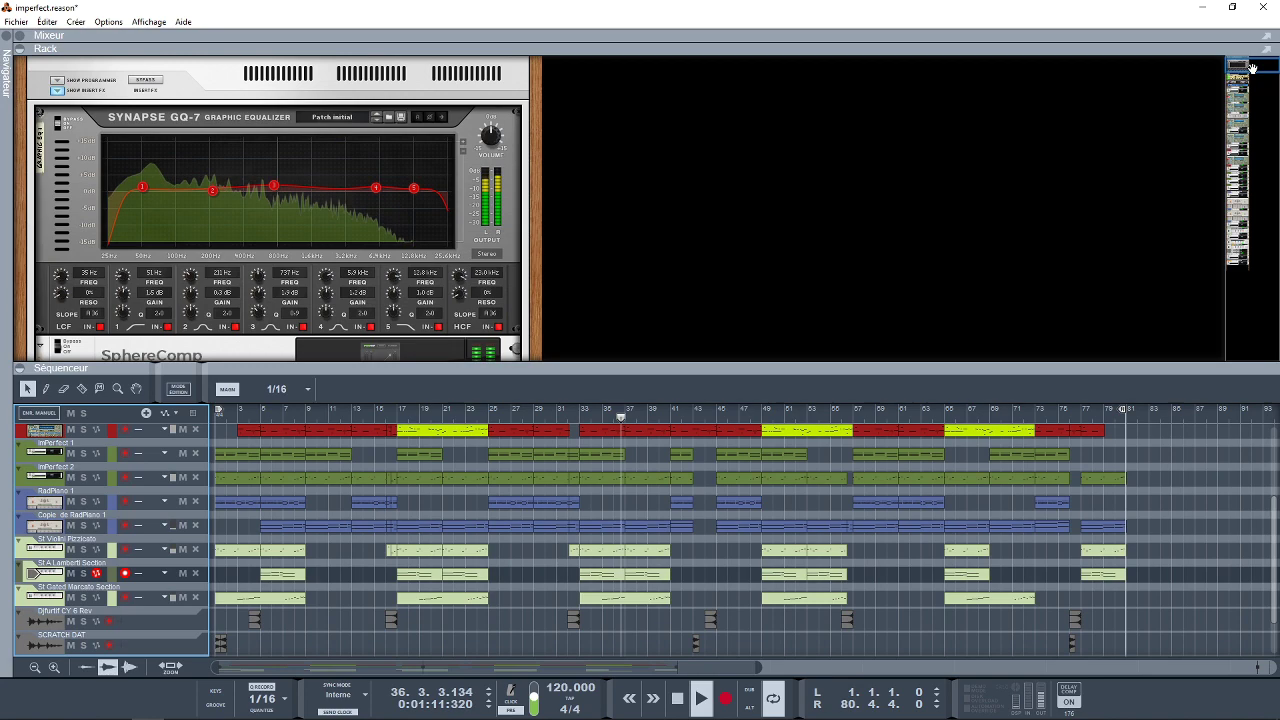
{"action": "key", "text": "space"}
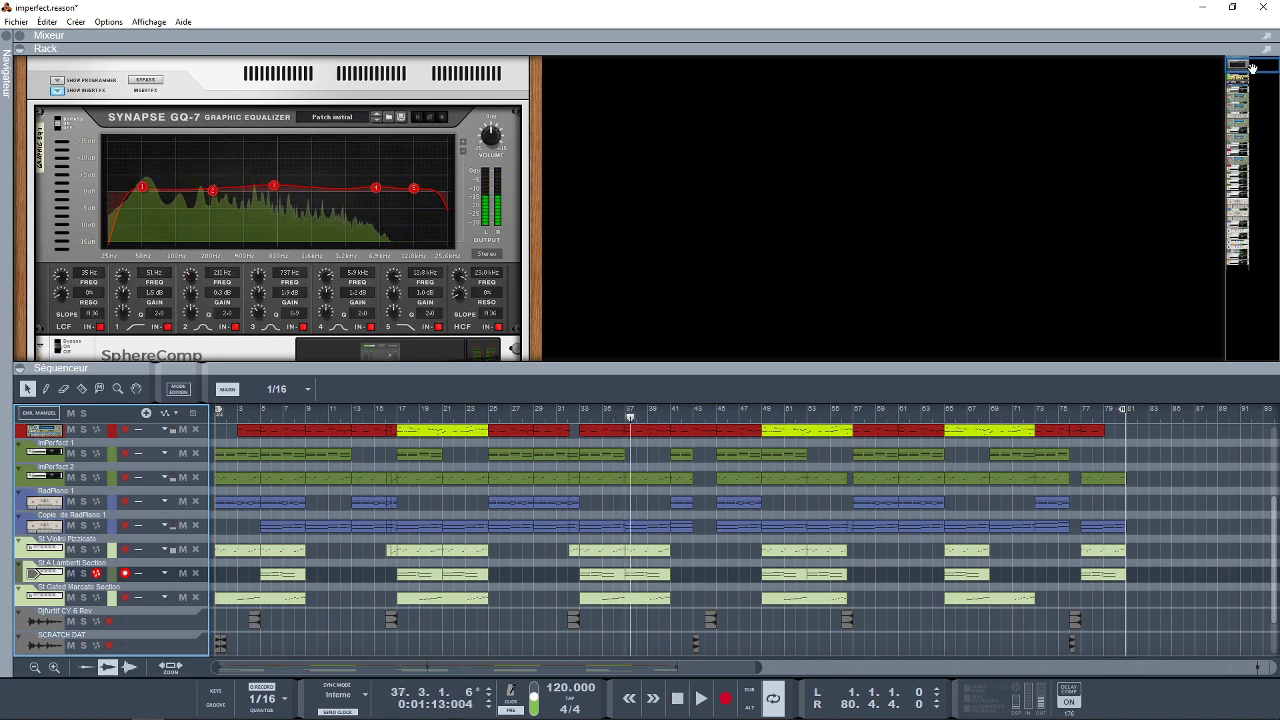
Step: Select the ImPerfect 3 track at the end of the song and open its instrument window
{"action": "mouse_move", "coordinate": [1250, 66]}
{"action": "left_mouse_down"}
{"action": "mouse_move", "coordinate": [1240, 235]}
{"action": "mouse_move", "coordinate": [1219, 295]}
{"action": "left_mouse_up"}
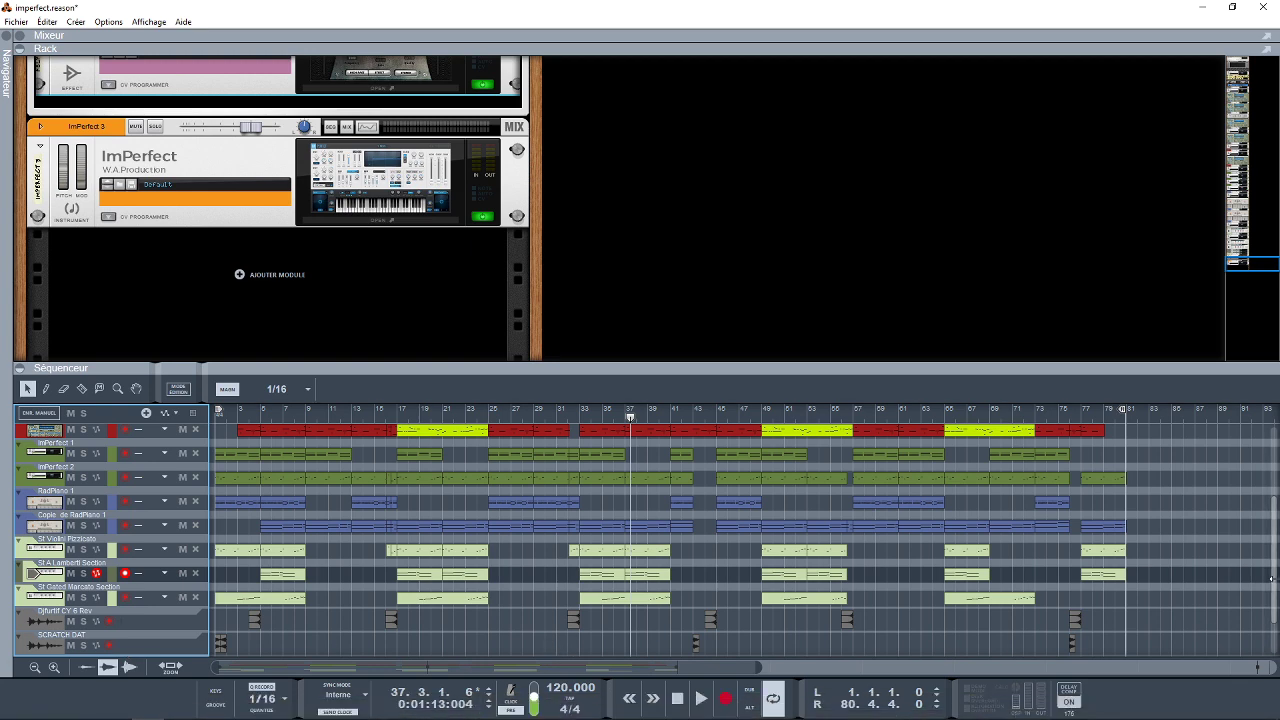
{"action": "scroll", "coordinate": [1272, 579], "scroll_direction": "down", "scroll_amount": 2}
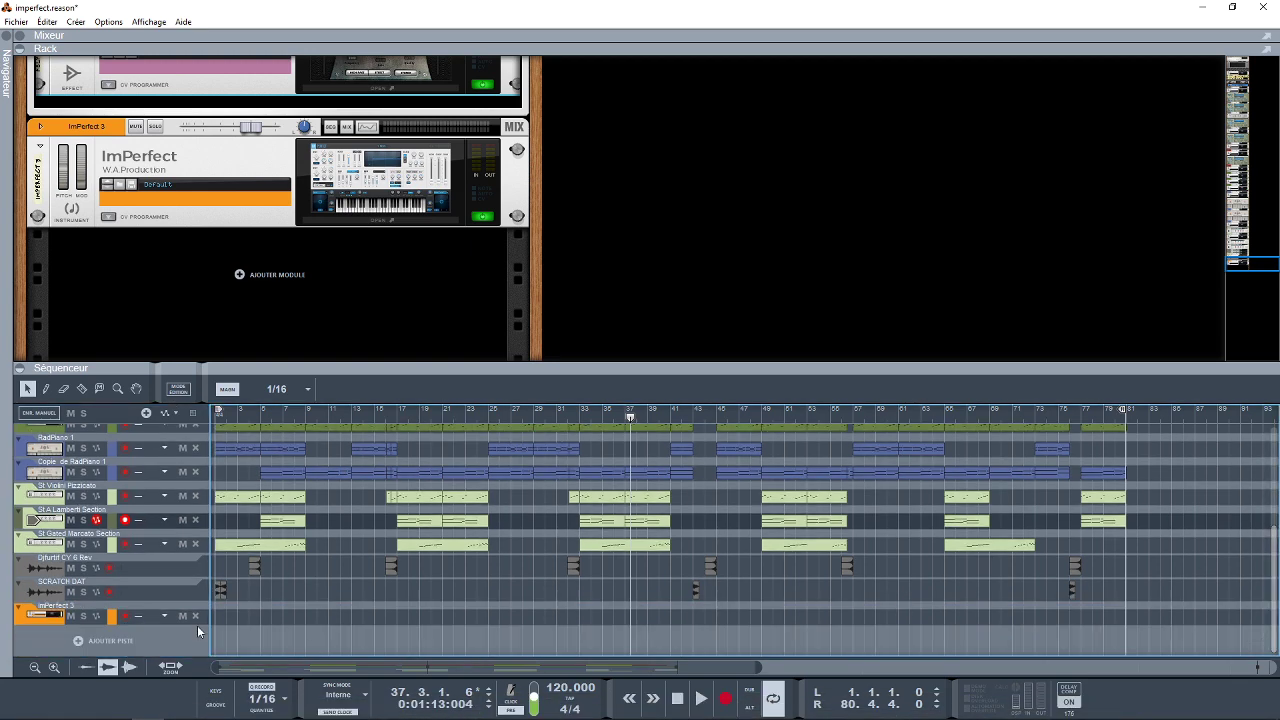
{"action": "left_click", "coordinate": [27, 618]}
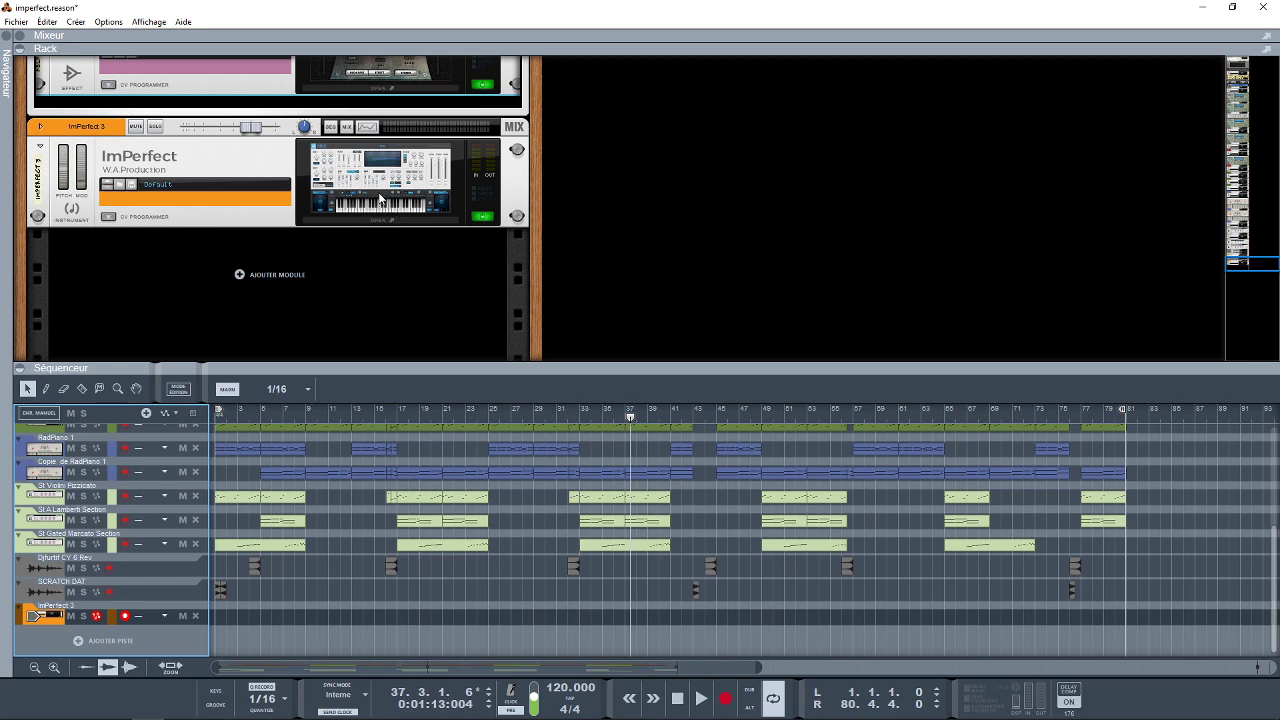
{"action": "left_click", "coordinate": [369, 218]}
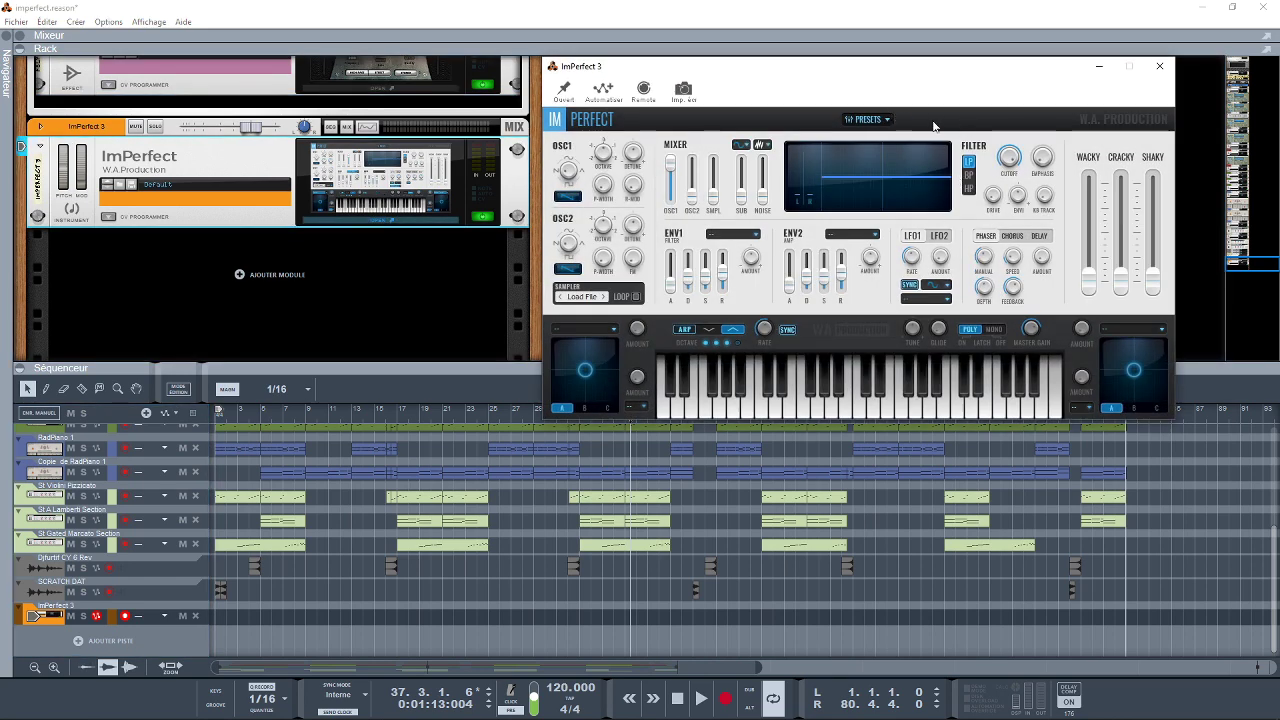
Step: Browse ImPerfect 3's presets and audition IMP Amb 02, 10, 13 and 18 from the EXP1 Unique Sounds folder
{"action": "left_click", "coordinate": [880, 121]}
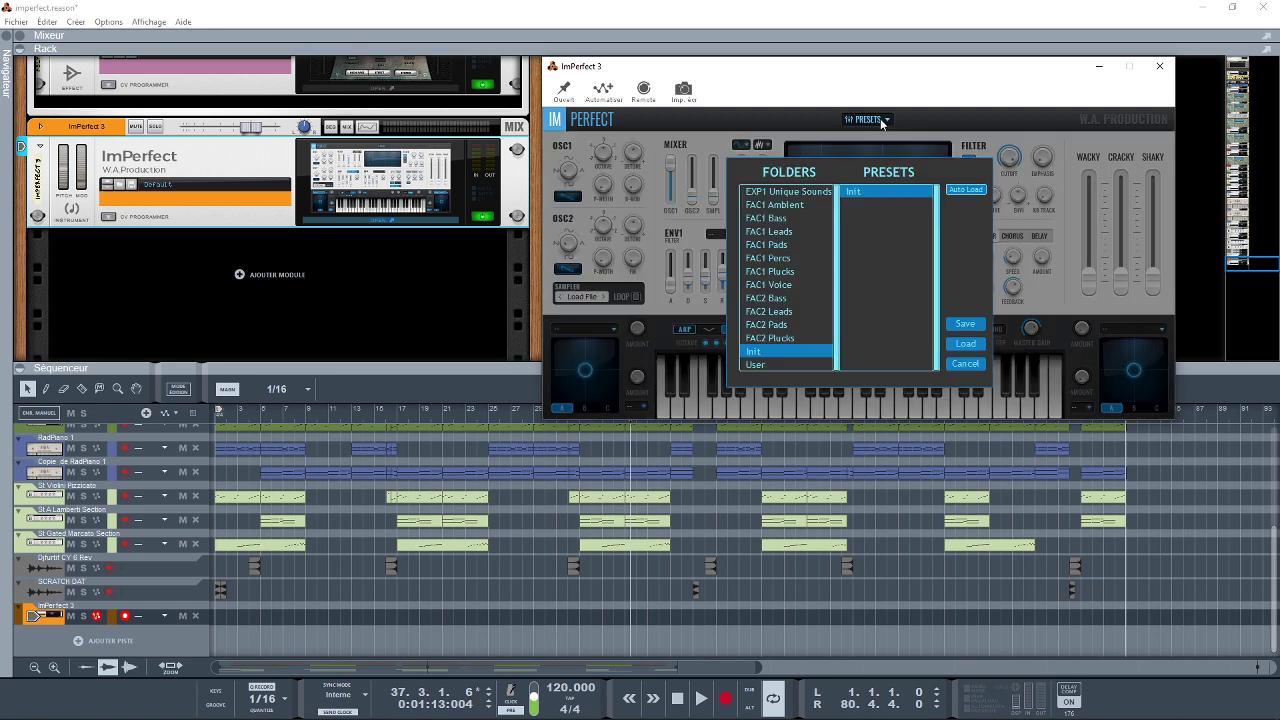
{"action": "left_click", "coordinate": [768, 192]}
{"action": "left_click", "coordinate": [876, 208]}
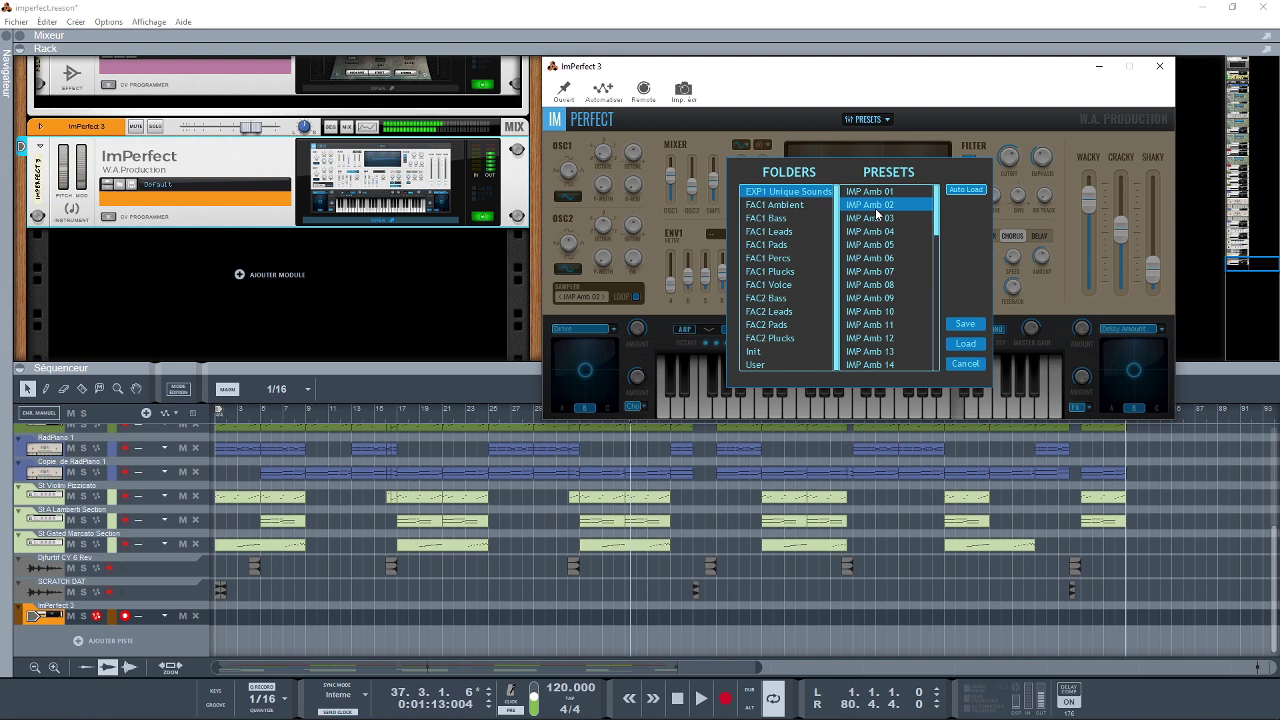
{"action": "left_click", "coordinate": [876, 311]}
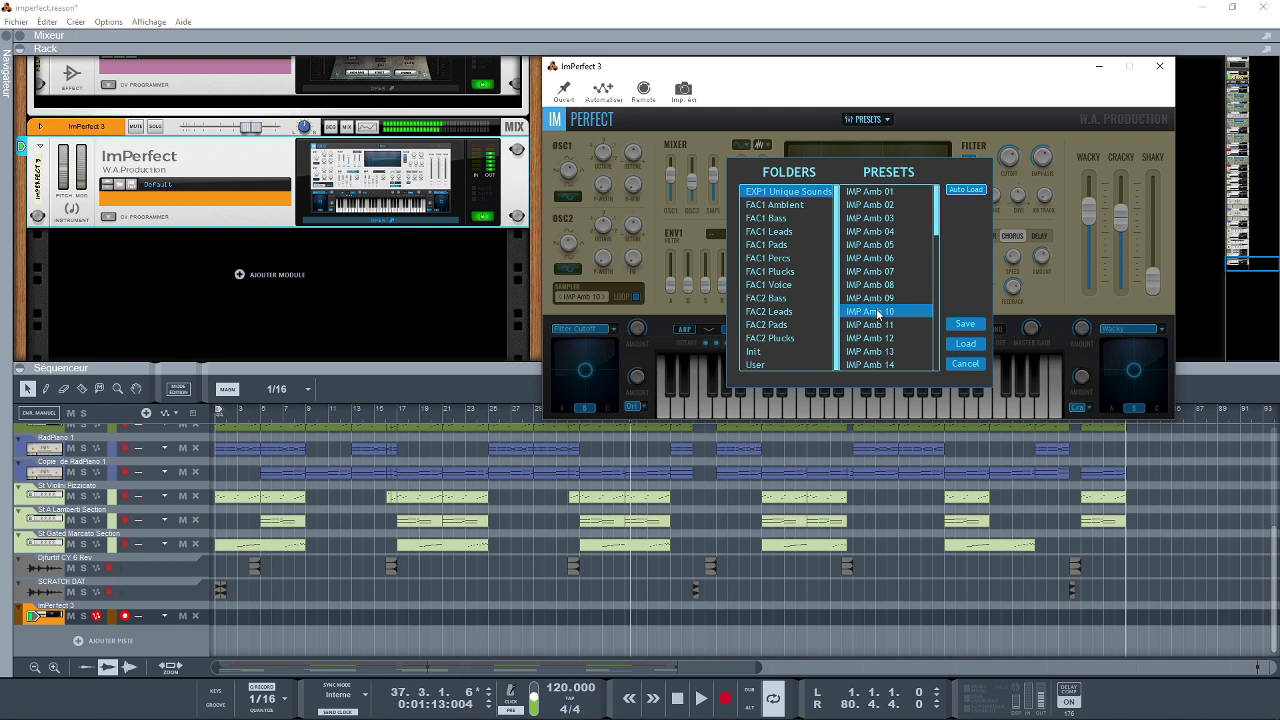
{"action": "left_click", "coordinate": [857, 352]}
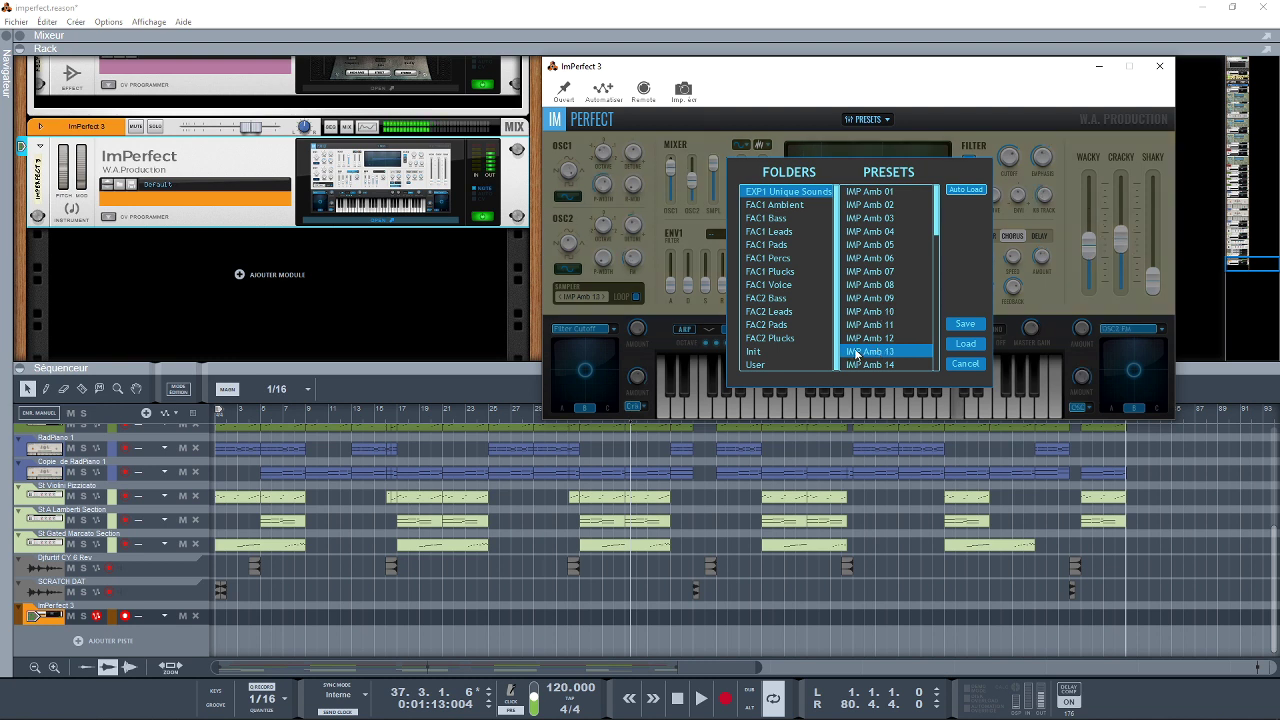
{"action": "scroll", "coordinate": [940, 234], "scroll_direction": "down", "scroll_amount": 3}
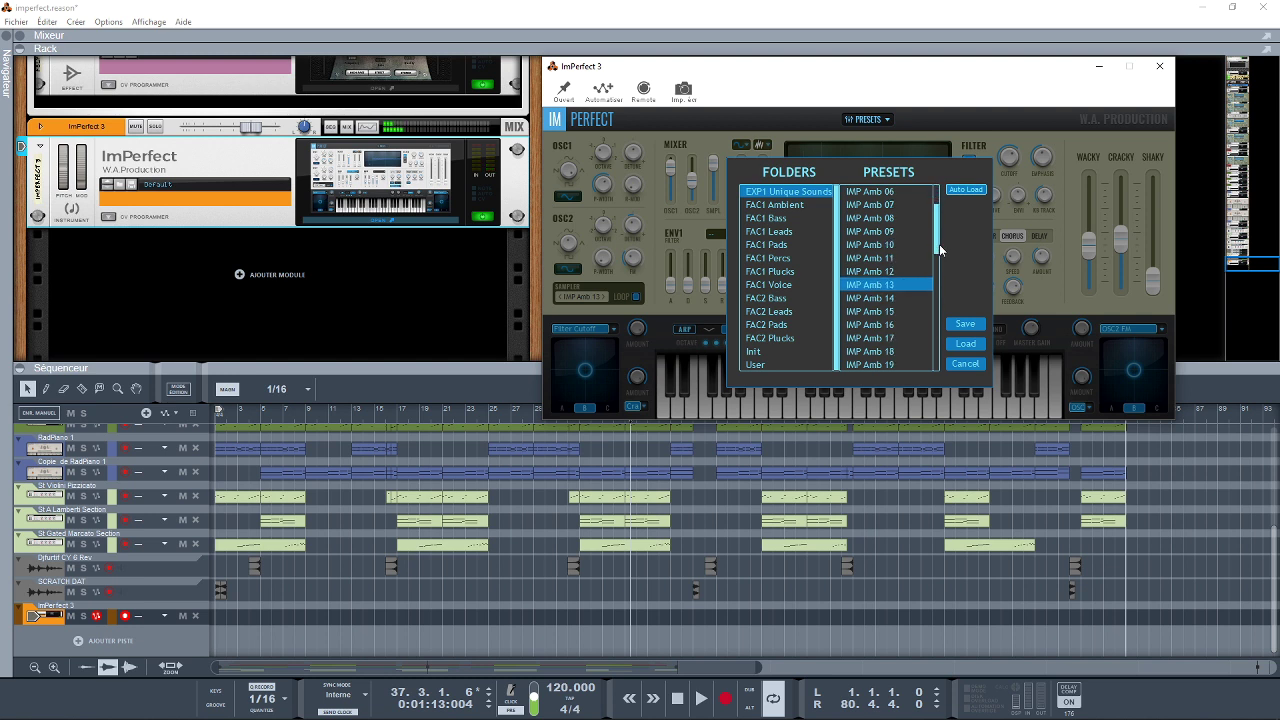
{"action": "left_click", "coordinate": [877, 325]}
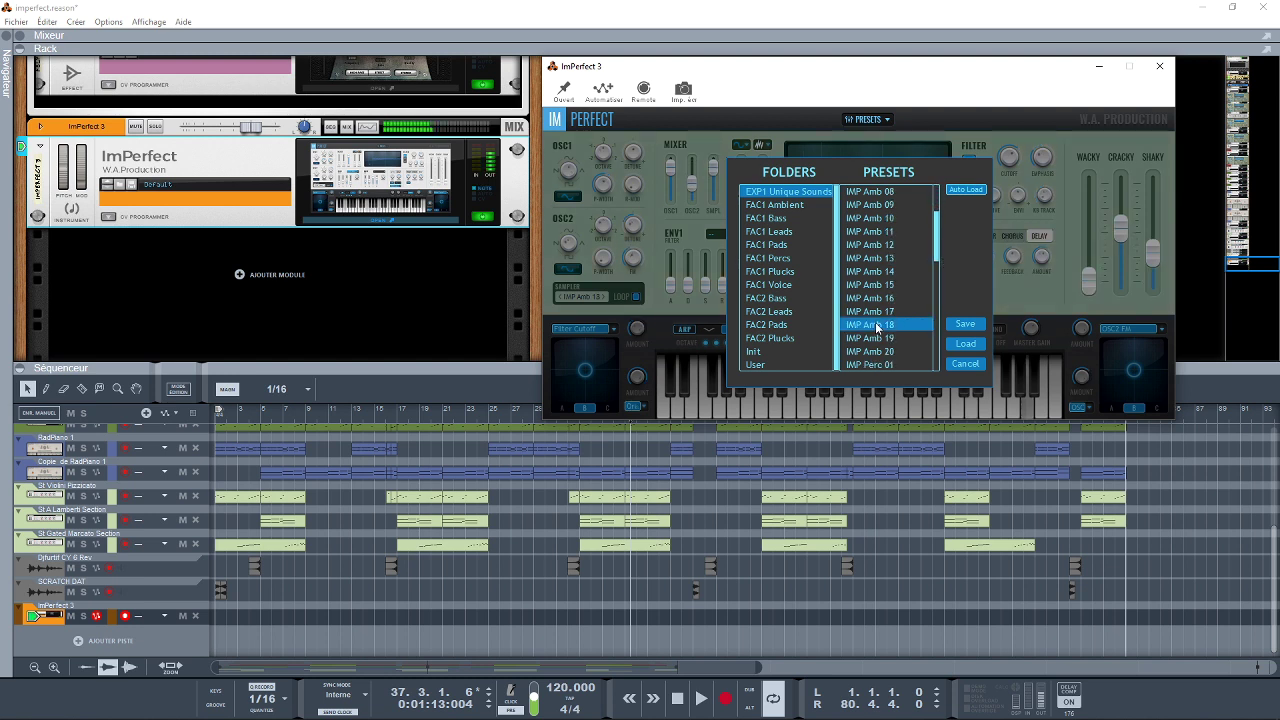
Step: Audition the presets FAC1 Amb 02, 08 and 14 from the FAC1 Ambient folder
{"action": "left_click", "coordinate": [765, 207]}
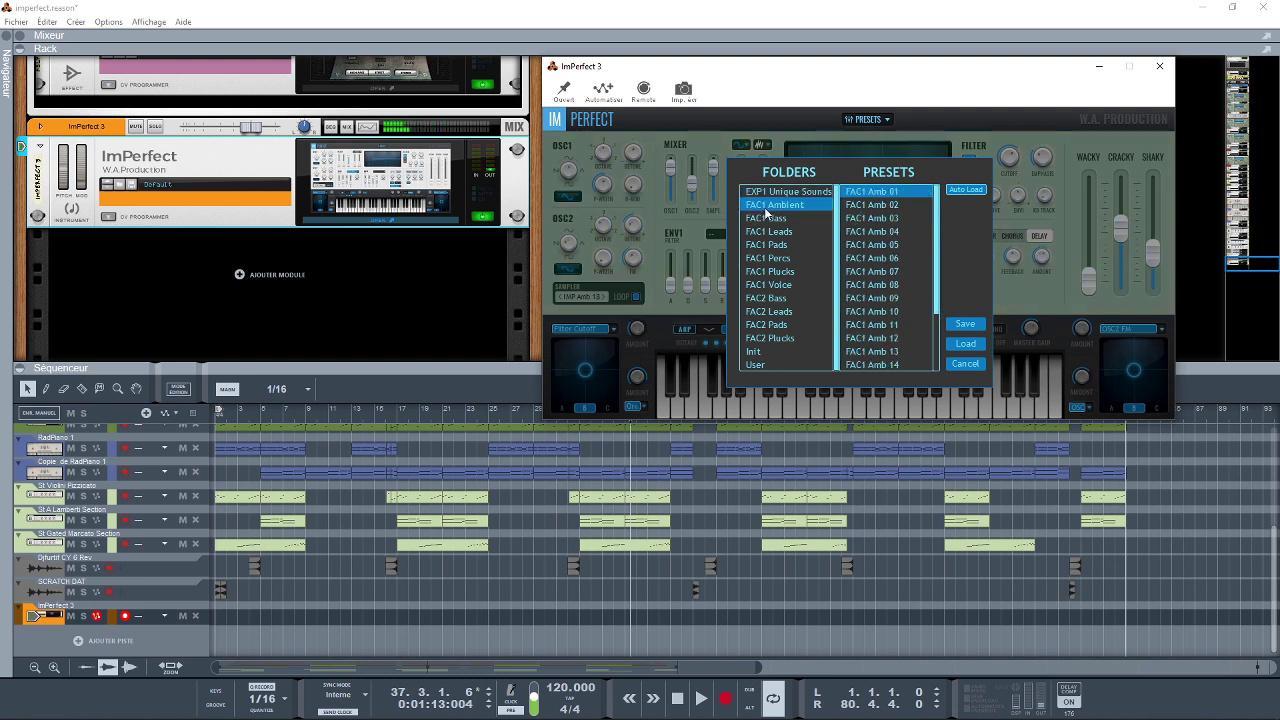
{"action": "left_click", "coordinate": [872, 205]}
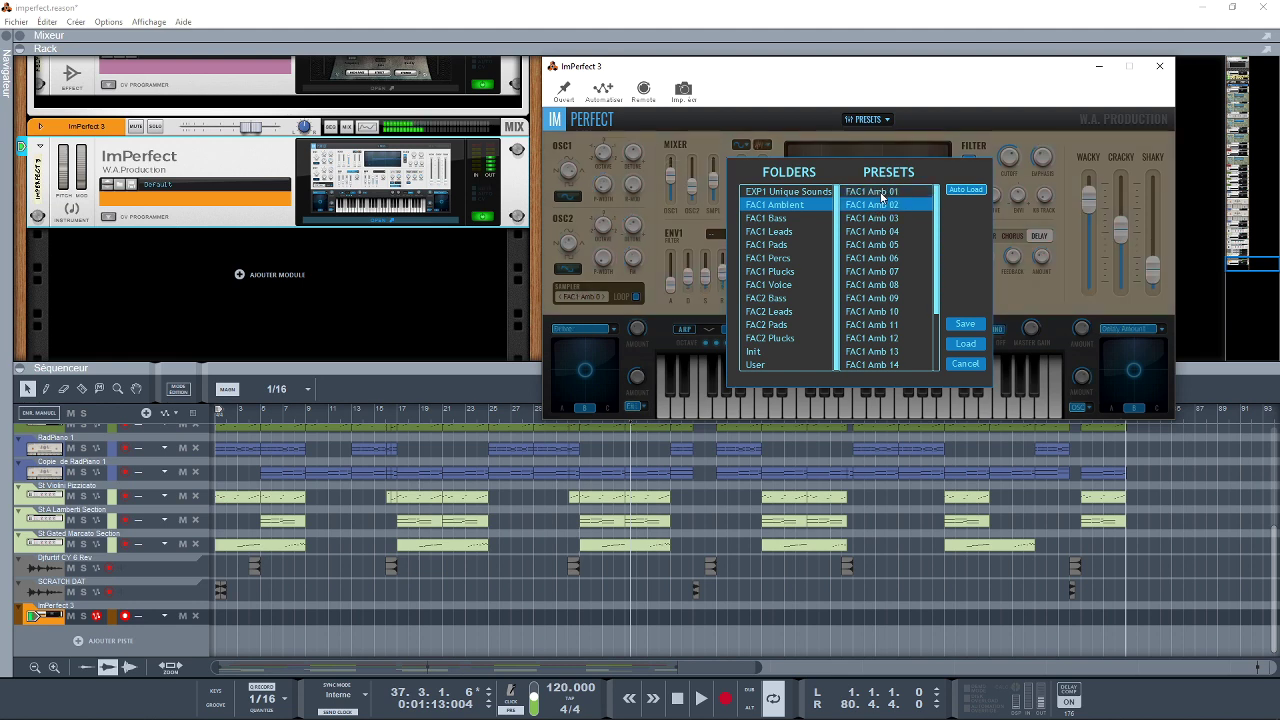
{"action": "left_click", "coordinate": [898, 286]}
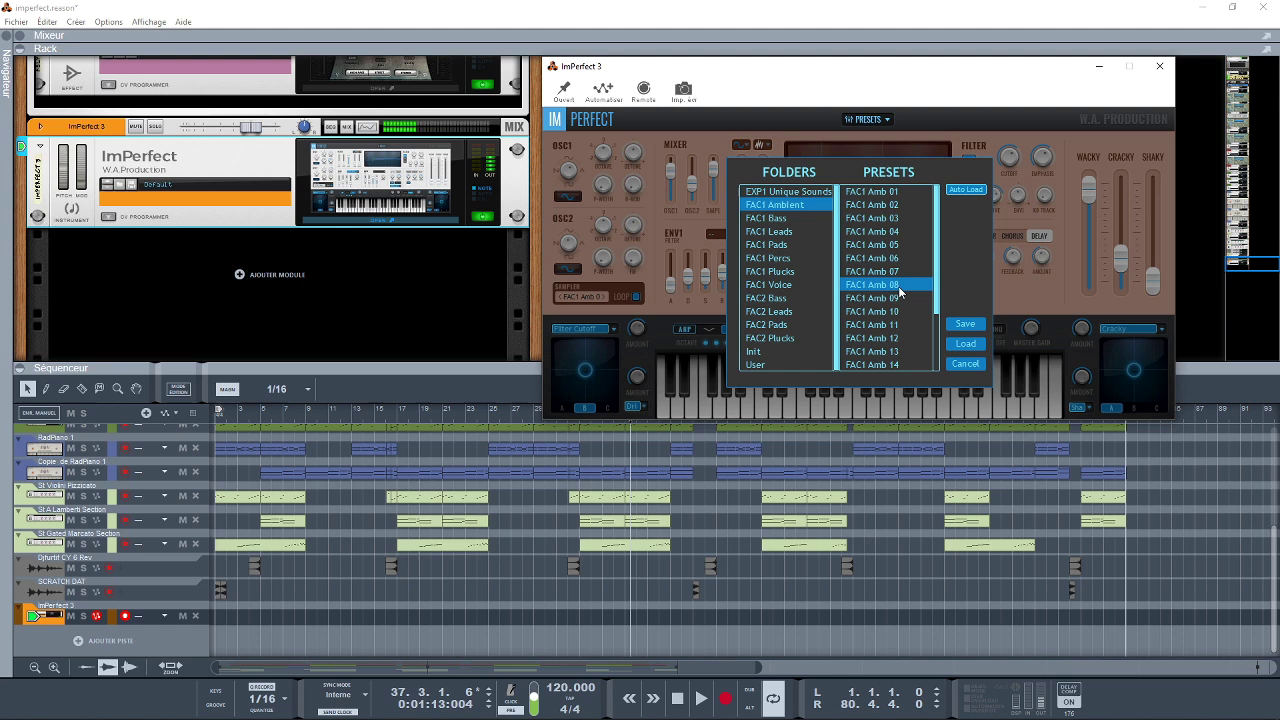
{"action": "left_click", "coordinate": [869, 363]}
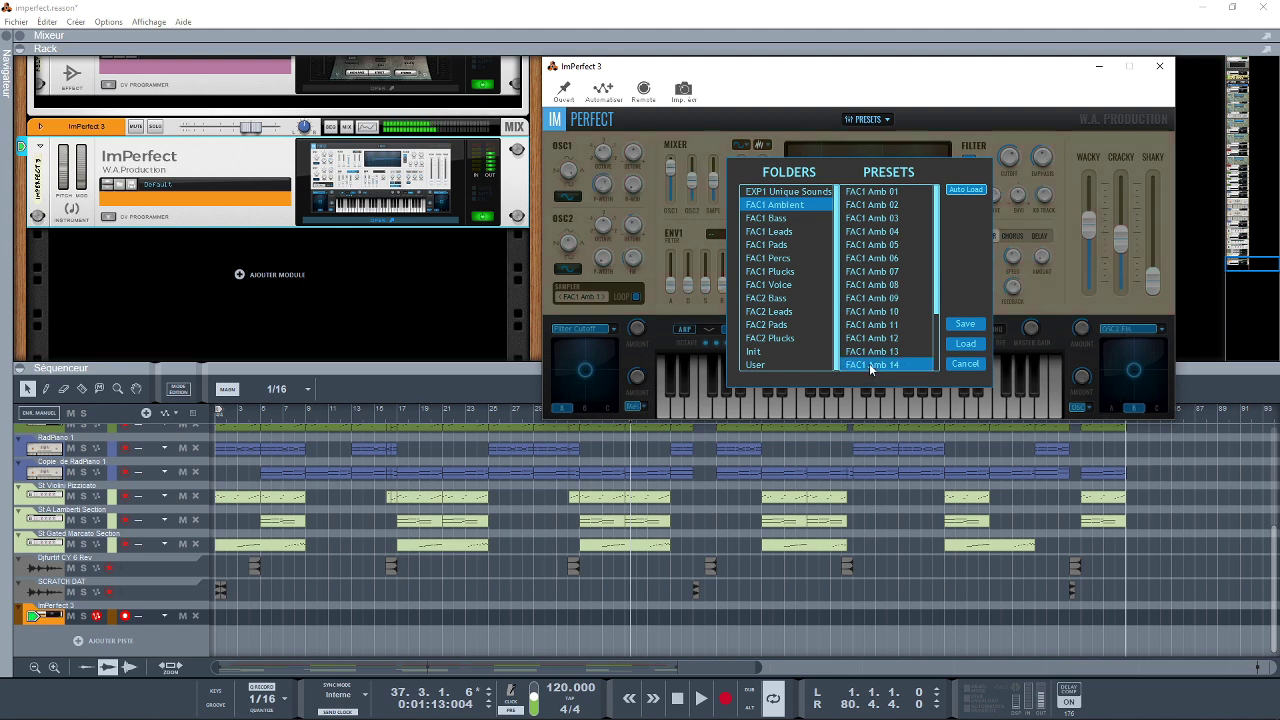
Step: Audition FAC1 BA Bass 04, 06 and 12 from the FAC1 Bass folder, and cancel the preset browser
{"action": "left_click", "coordinate": [770, 219]}
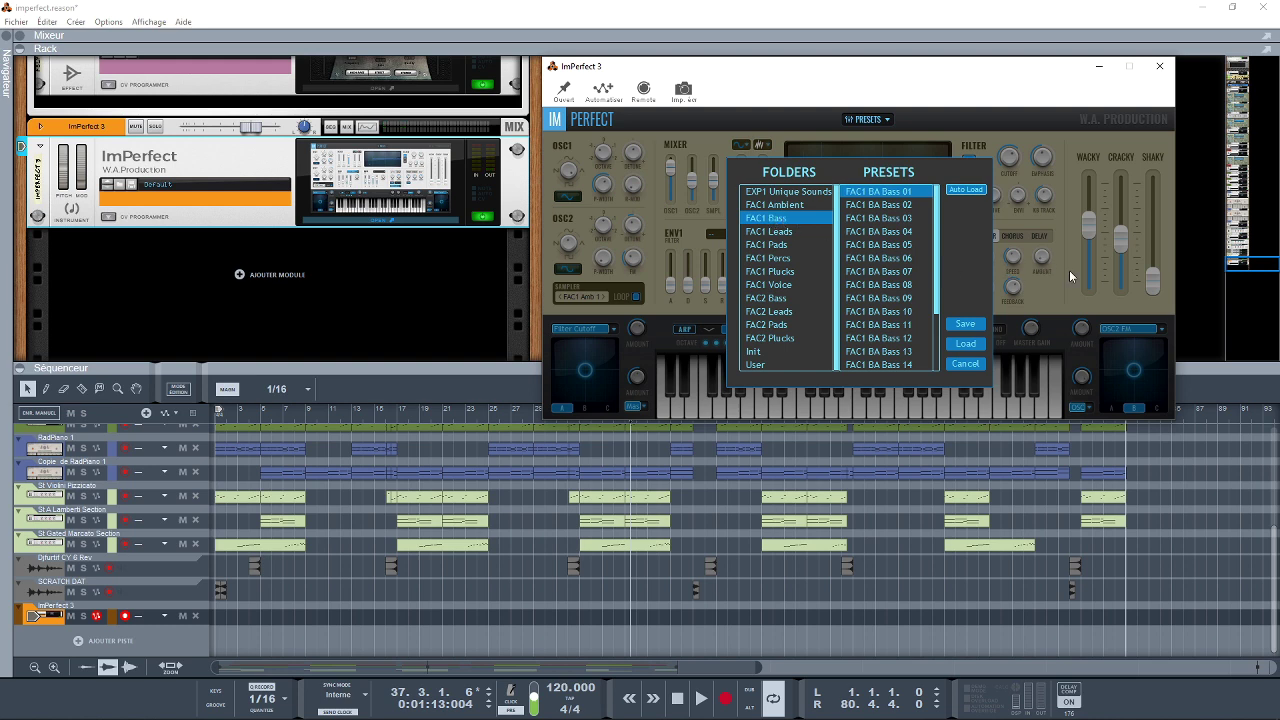
{"action": "left_click", "coordinate": [895, 233]}
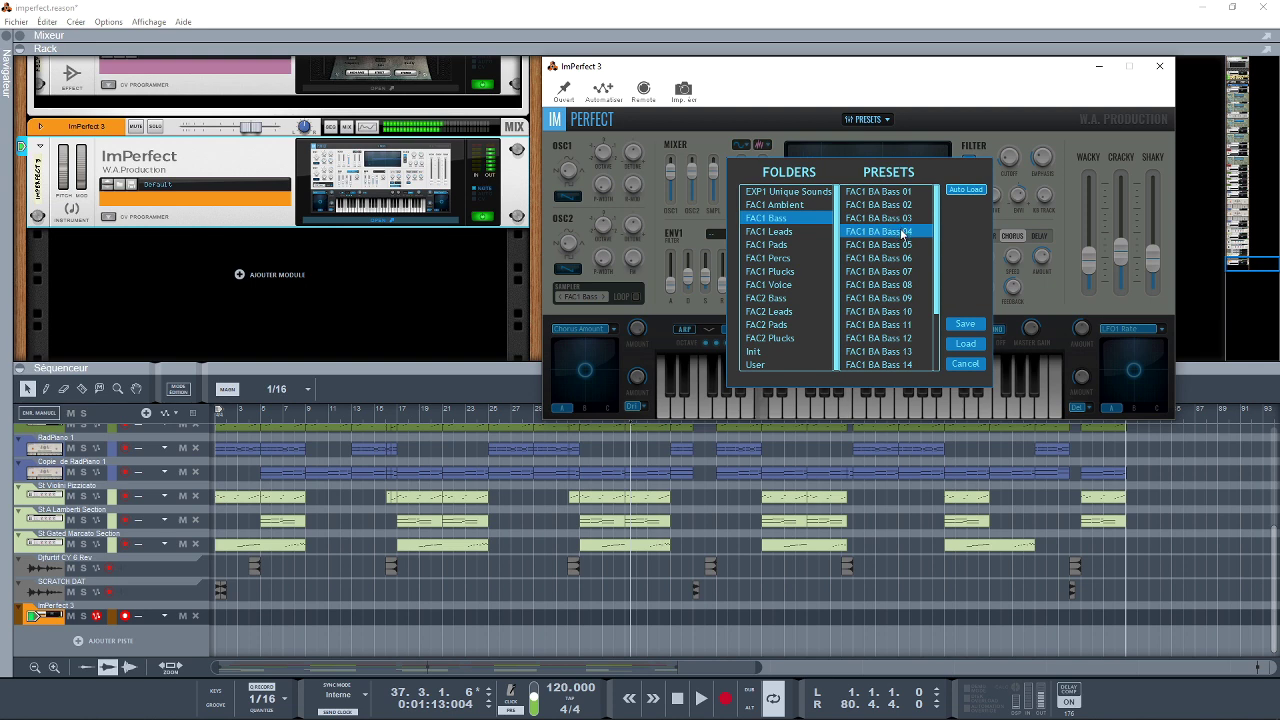
{"action": "left_click", "coordinate": [888, 259]}
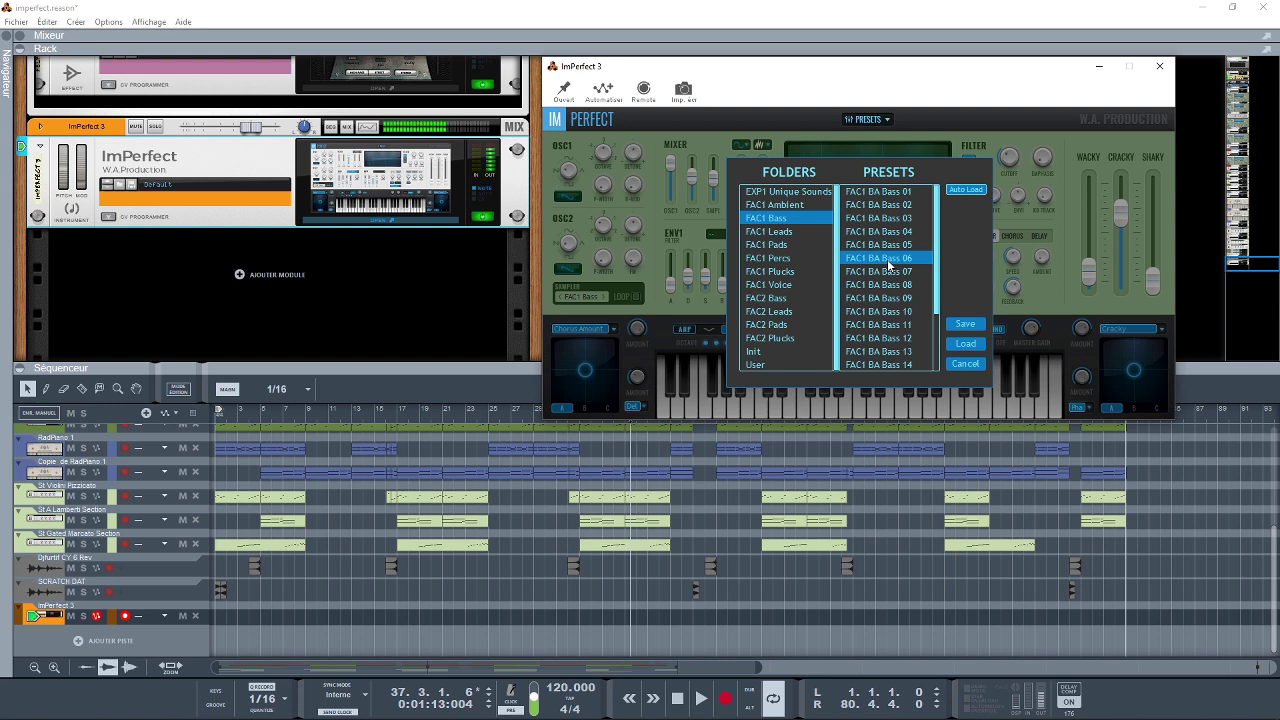
{"action": "left_click", "coordinate": [881, 339]}
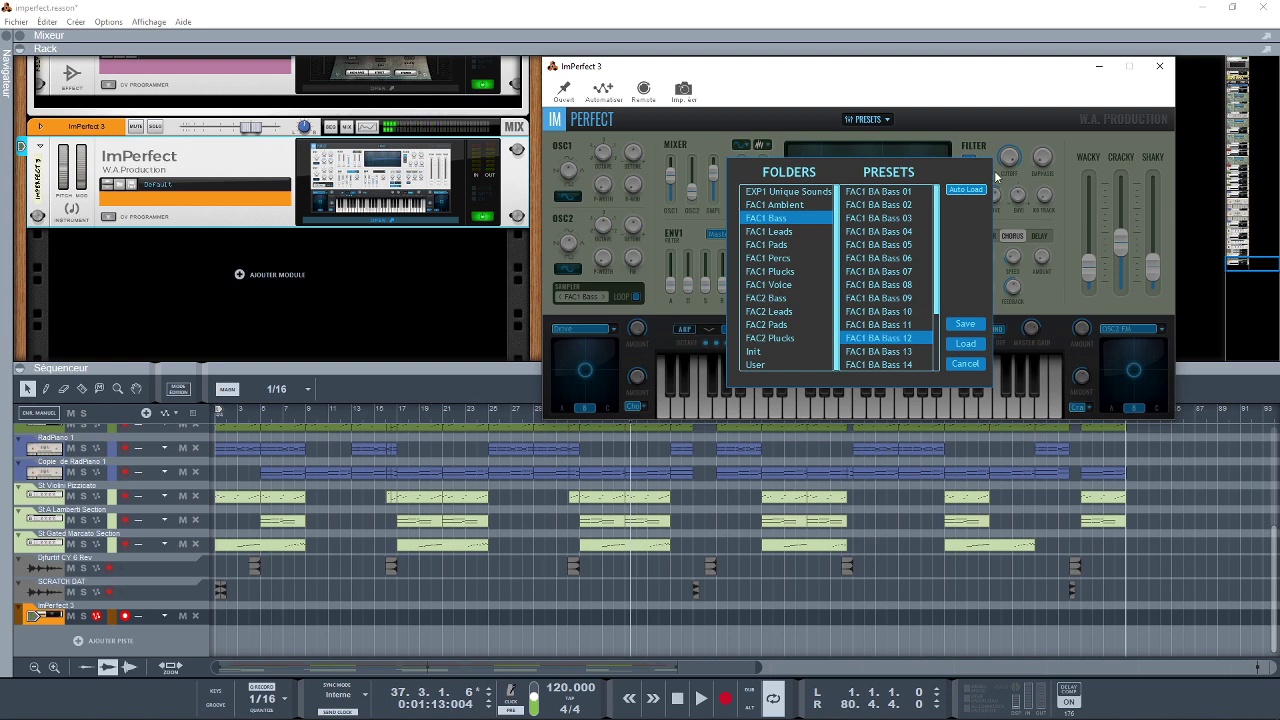
{"action": "left_click", "coordinate": [967, 366]}
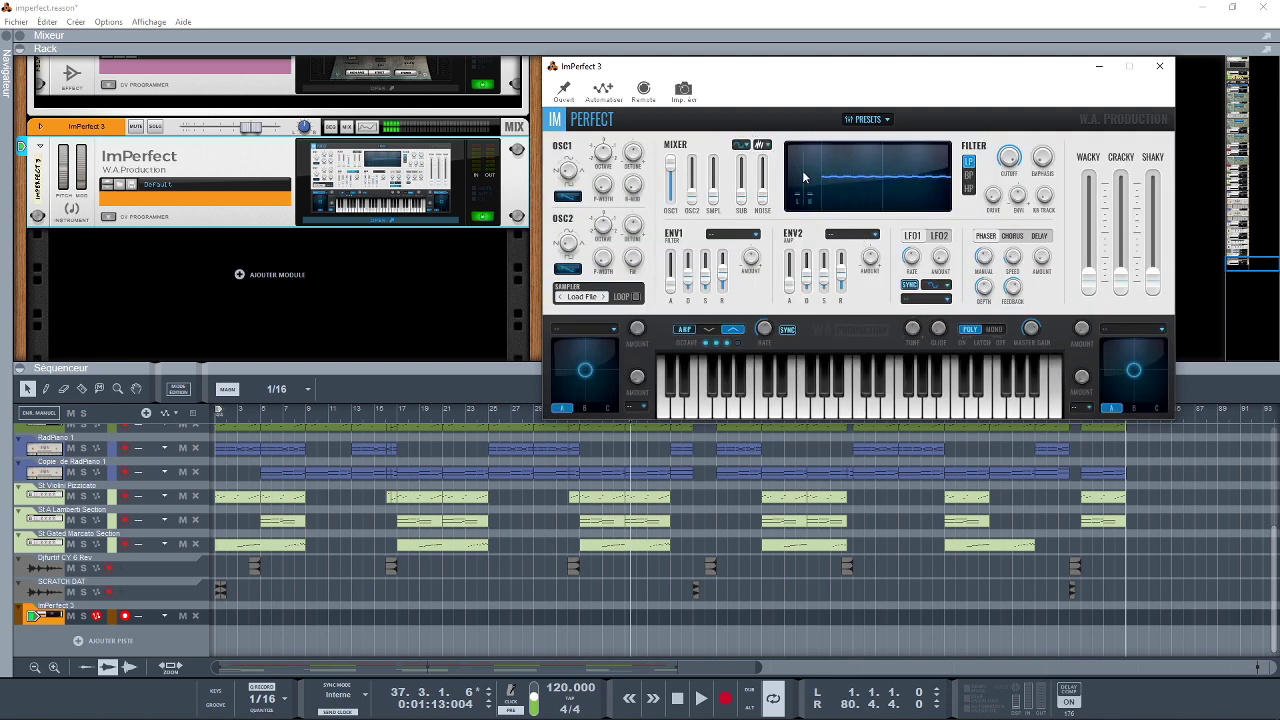
Step: Load the FAC1 BA Bass 12 preset into ImPerfect 3 and adjust the oscillator and sampler levels in its mixer
{"action": "left_click", "coordinate": [884, 120]}
{"action": "double_click", "coordinate": [884, 340]}
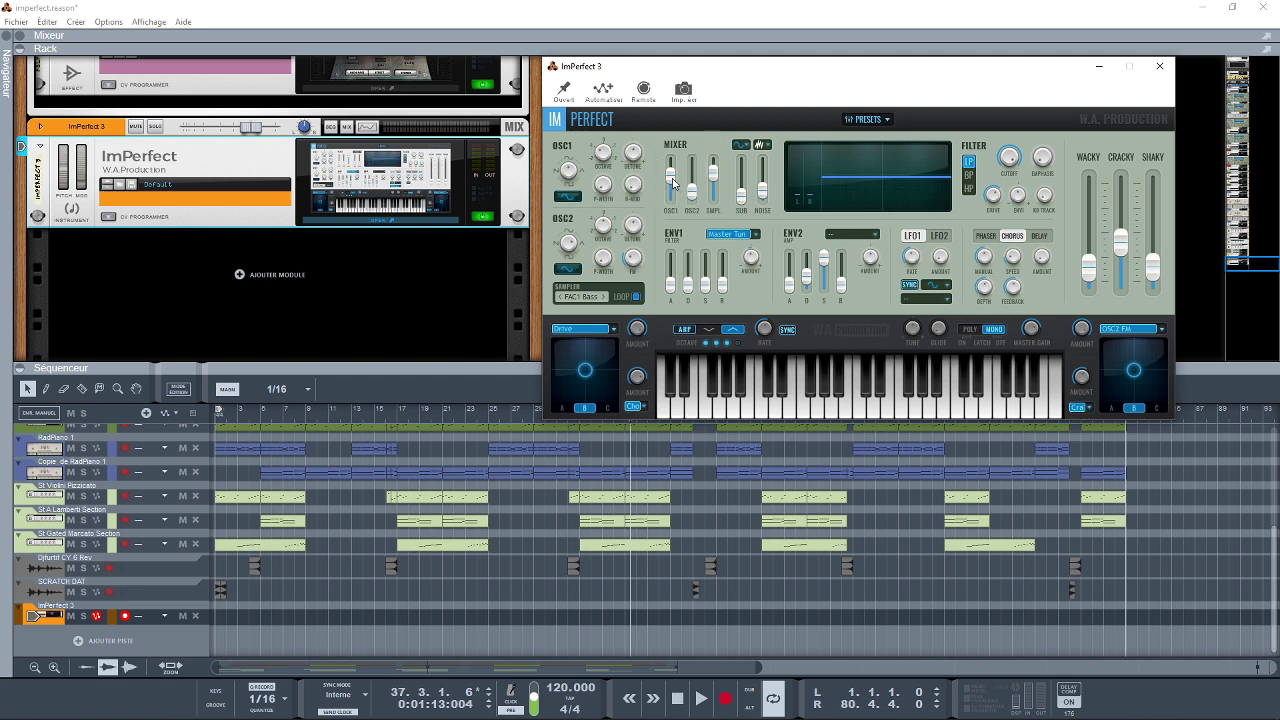
{"action": "left_click_drag", "start_coordinate": [673, 183], "coordinate": [715, 183]}
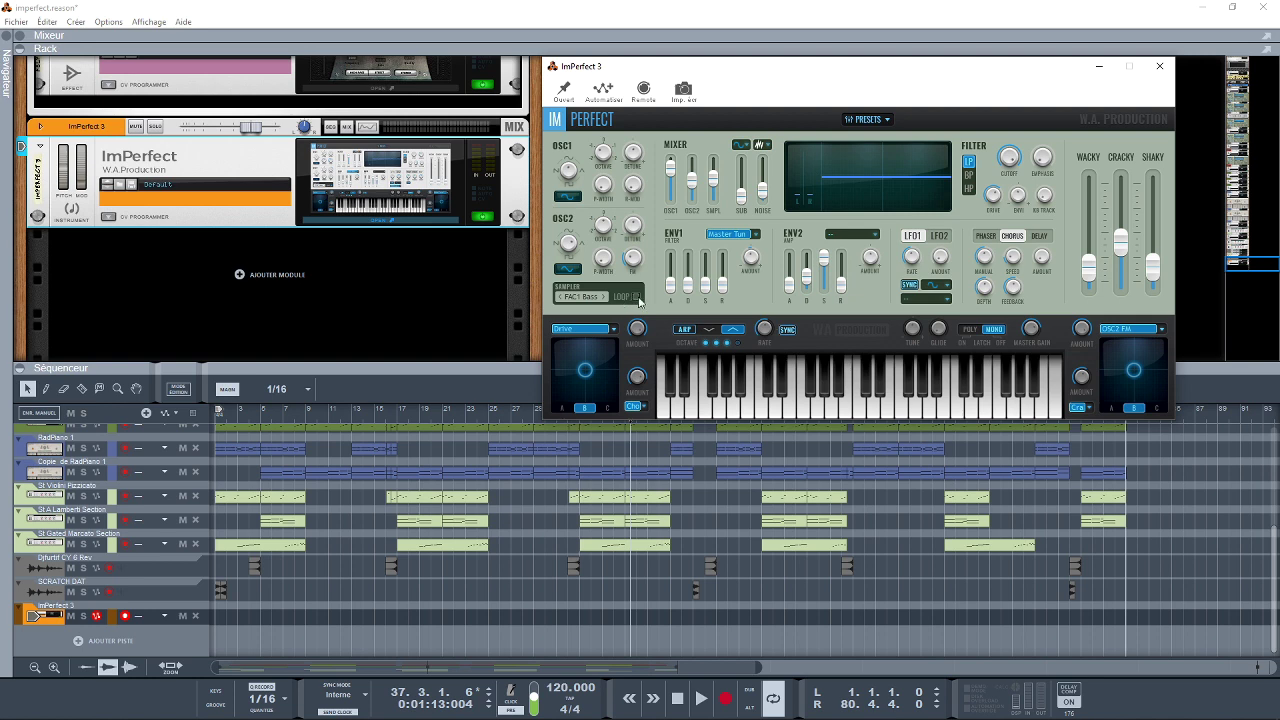
Step: Open the sampler's file browser to examine sample loading, and close it without choosing a file
{"action": "left_click", "coordinate": [590, 300]}
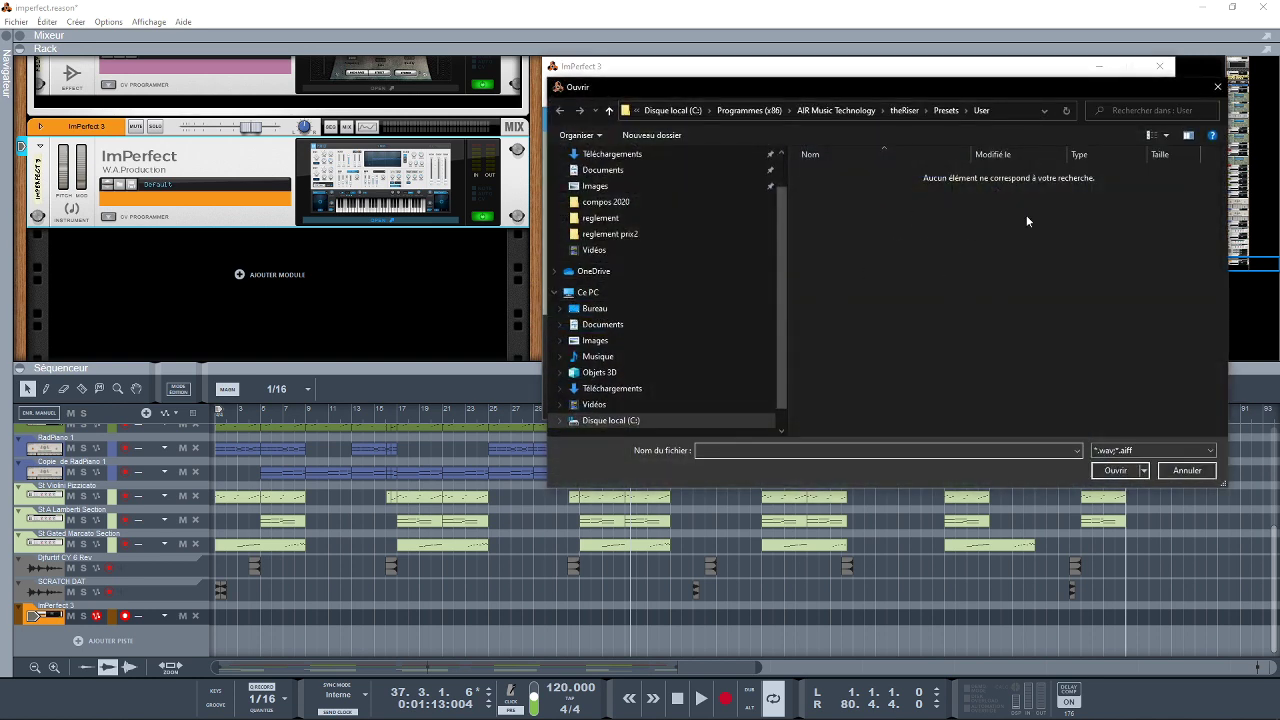
{"action": "left_click", "coordinate": [1217, 86]}
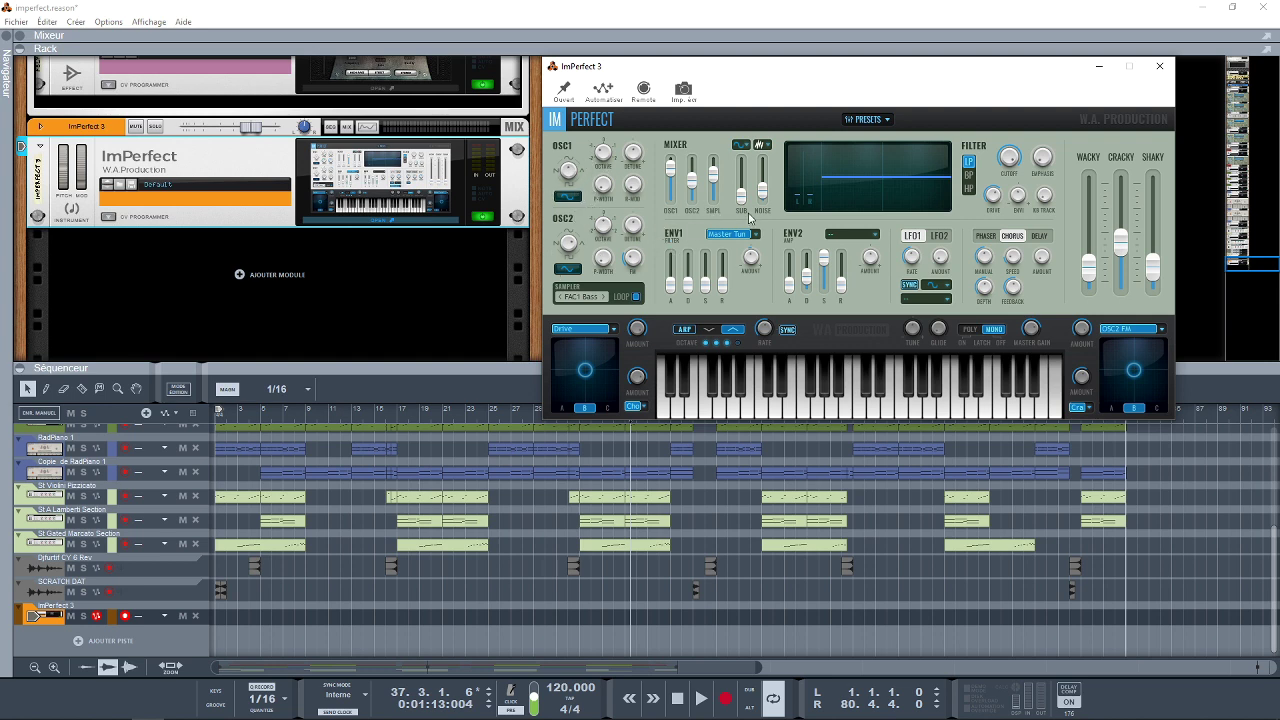
Step: Raise the sub oscillator level in the ImPerfect 3 mixer and try its waveform choices
{"action": "left_click_drag", "start_coordinate": [740, 188], "coordinate": [752, 180]}
{"action": "left_click", "coordinate": [748, 148]}
{"action": "left_click", "coordinate": [752, 158]}
Step: Raise the noise level in the mixer and try different noise types
{"action": "left_click_drag", "start_coordinate": [760, 194], "coordinate": [762, 177]}
{"action": "left_click", "coordinate": [763, 146]}
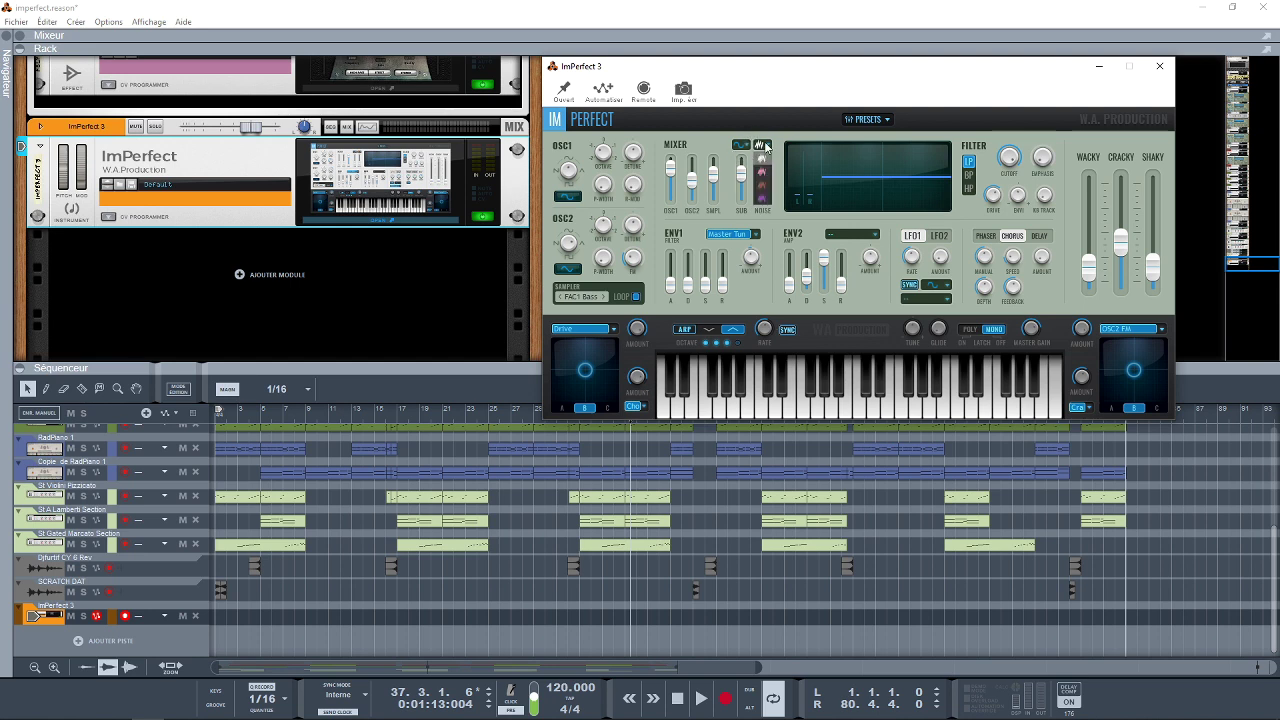
{"action": "left_click", "coordinate": [772, 164]}
{"action": "left_click", "coordinate": [769, 149]}
{"action": "left_click", "coordinate": [764, 197]}
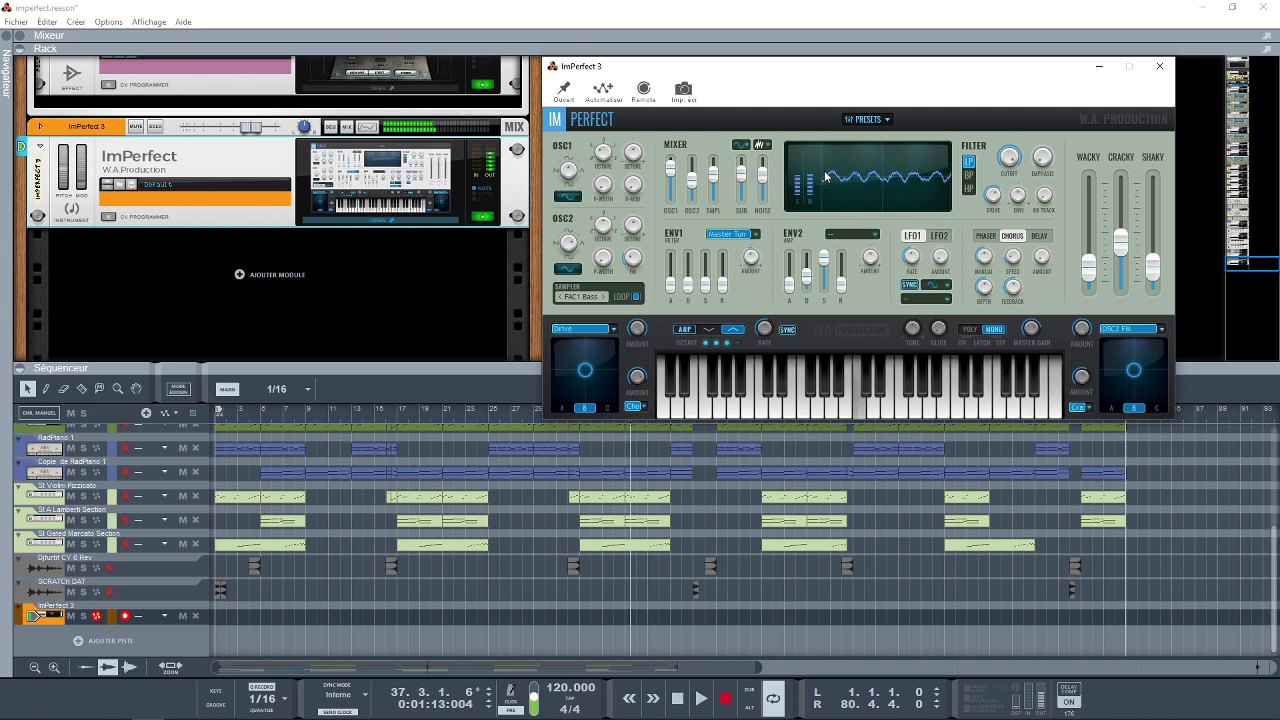
Step: Compare the sound with noise and sub lowered, raise both levels again, and choose a sub waveform
{"action": "left_click_drag", "start_coordinate": [762, 177], "coordinate": [744, 215]}
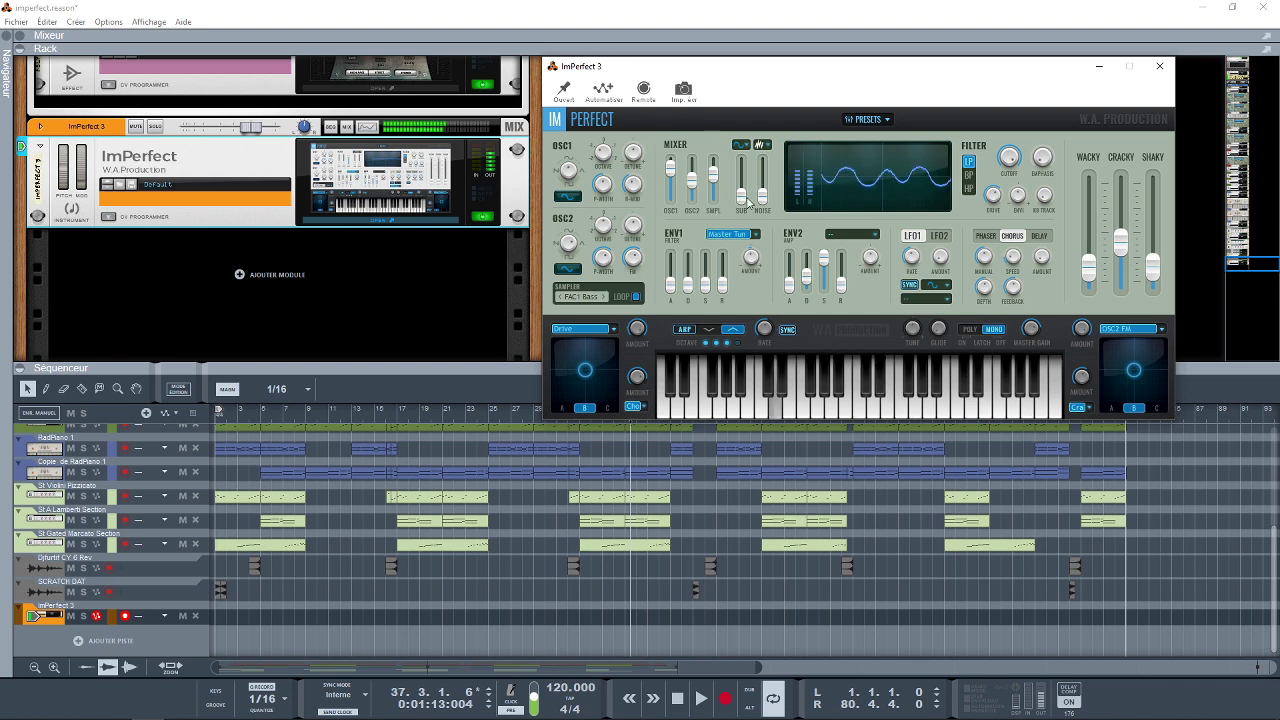
{"action": "left_click_drag", "start_coordinate": [747, 200], "coordinate": [744, 178]}
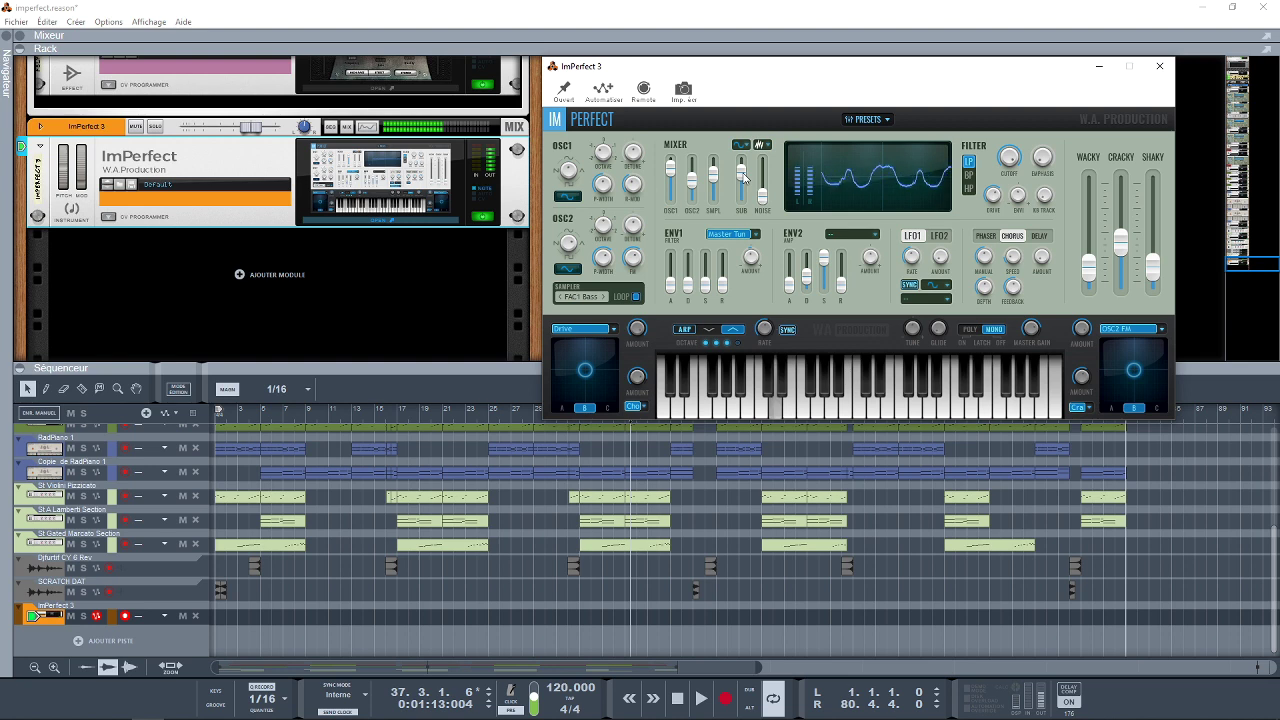
{"action": "left_click", "coordinate": [741, 145]}
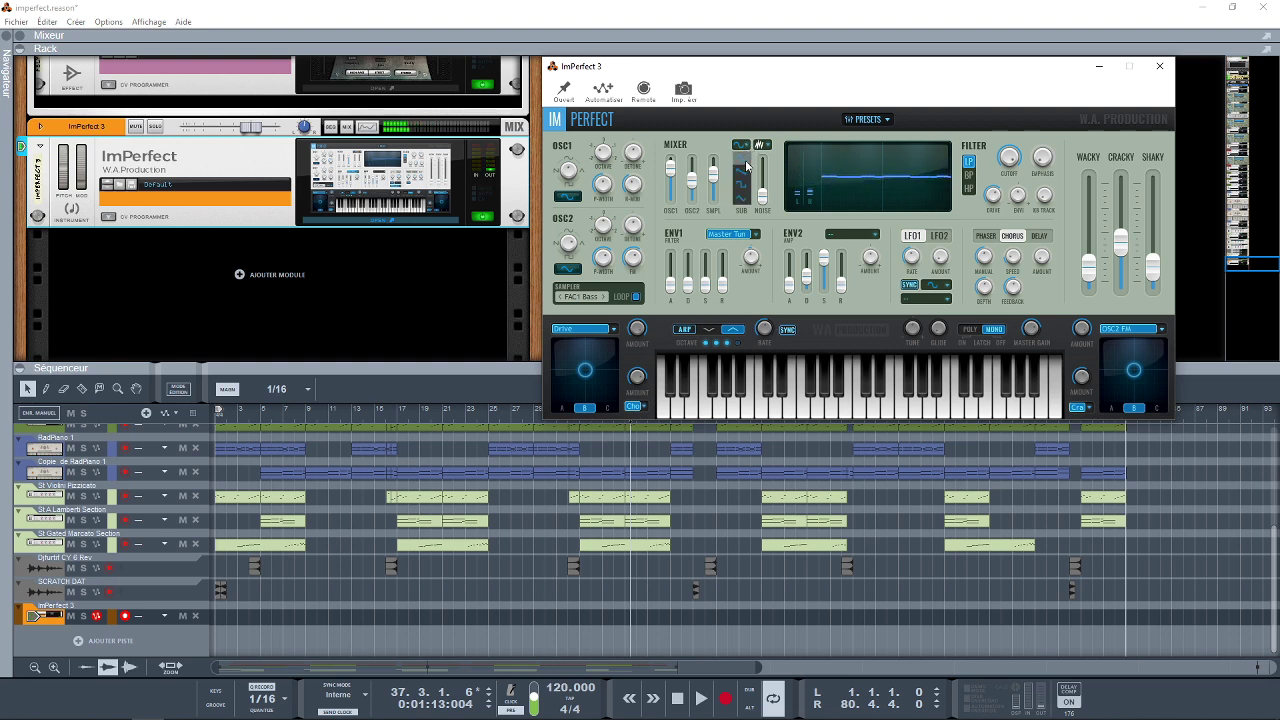
{"action": "mouse_move", "coordinate": [746, 179]}
{"action": "left_mouse_down"}
{"action": "mouse_move", "coordinate": [744, 210]}
{"action": "mouse_move", "coordinate": [741, 174]}
{"action": "left_mouse_up"}
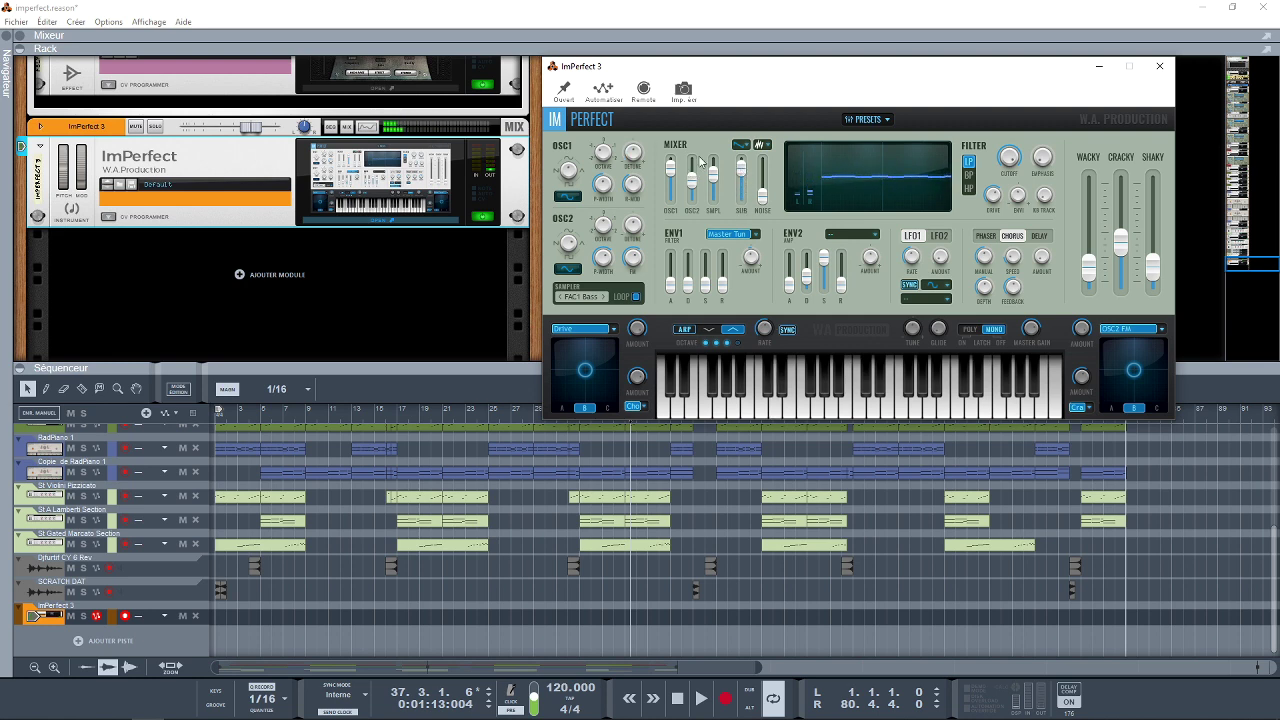
{"action": "mouse_move", "coordinate": [760, 197]}
{"action": "left_mouse_down"}
{"action": "mouse_move", "coordinate": [766, 165]}
{"action": "mouse_move", "coordinate": [763, 192]}
{"action": "left_mouse_up"}
Step: Shape the ENV2 amp envelope while playing notes, lengthening decay and release, lowering sustain, and varying the attack
{"action": "left_click_drag", "start_coordinate": [825, 262], "coordinate": [809, 275]}
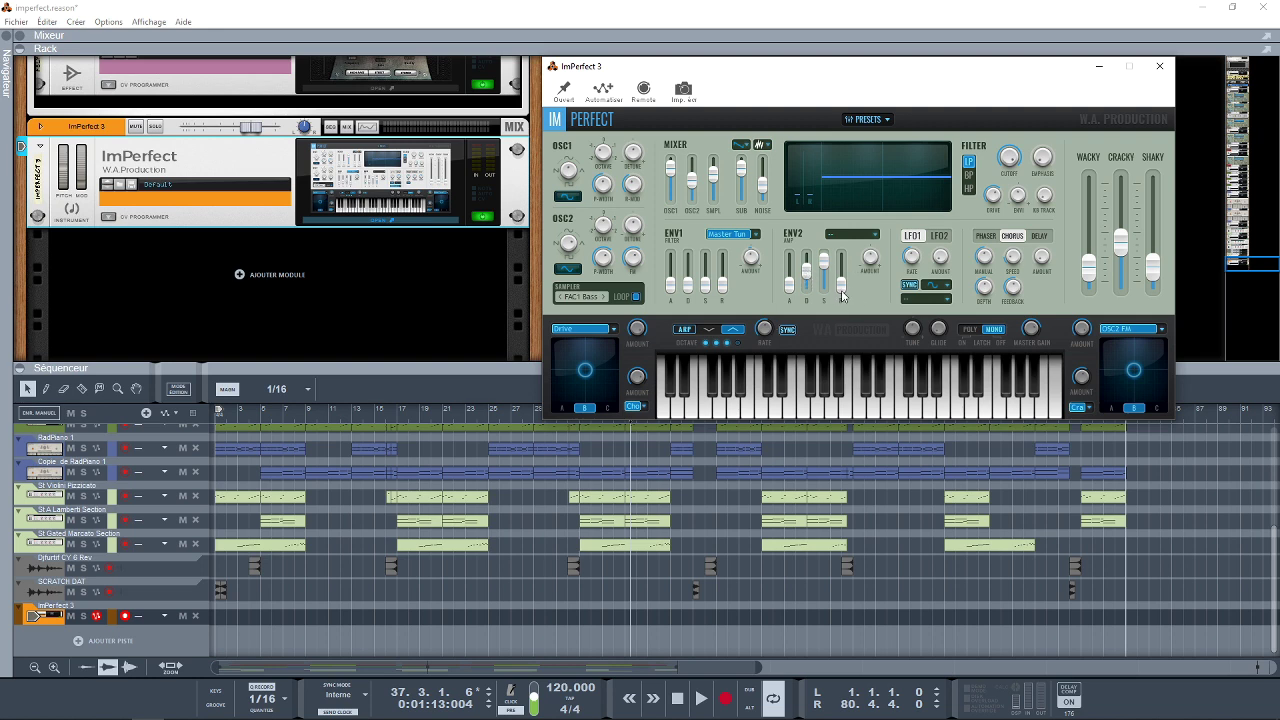
{"action": "left_click_drag", "start_coordinate": [841, 290], "coordinate": [844, 266]}
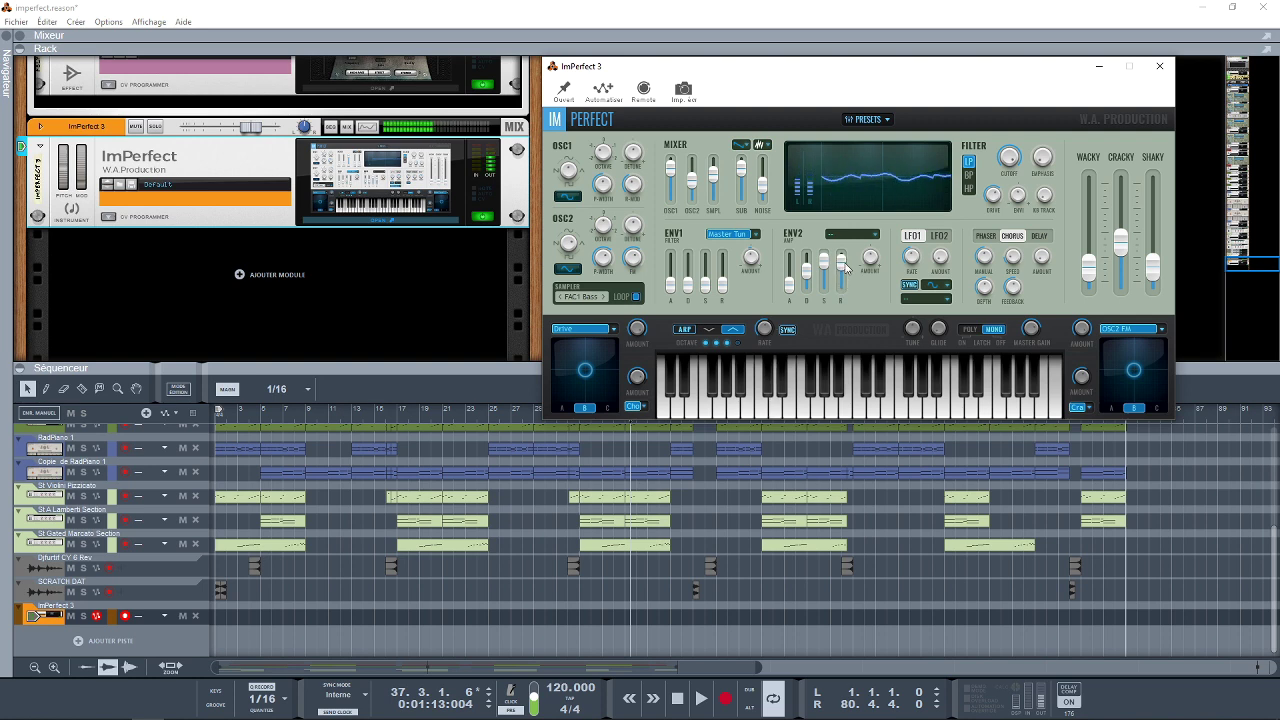
{"action": "left_click_drag", "start_coordinate": [846, 267], "coordinate": [829, 284]}
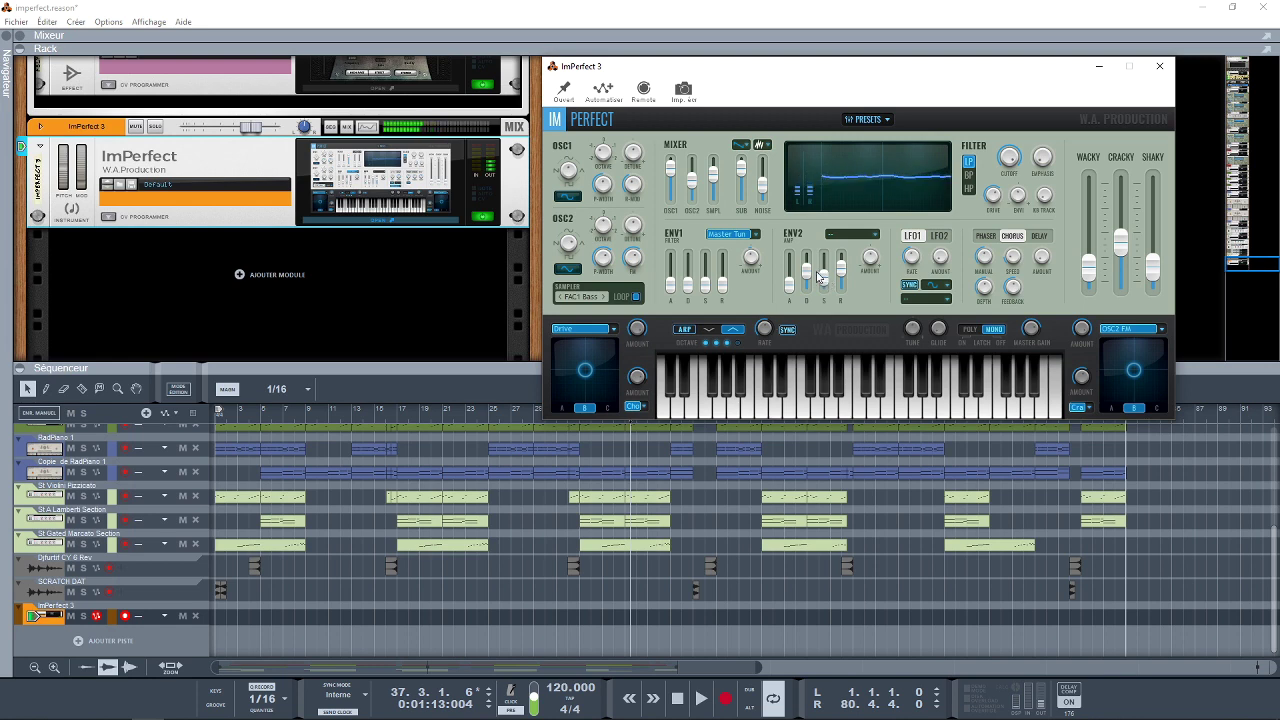
{"action": "mouse_move", "coordinate": [822, 281]}
{"action": "left_mouse_down"}
{"action": "mouse_move", "coordinate": [826, 265]}
{"action": "mouse_move", "coordinate": [842, 268]}
{"action": "left_mouse_up"}
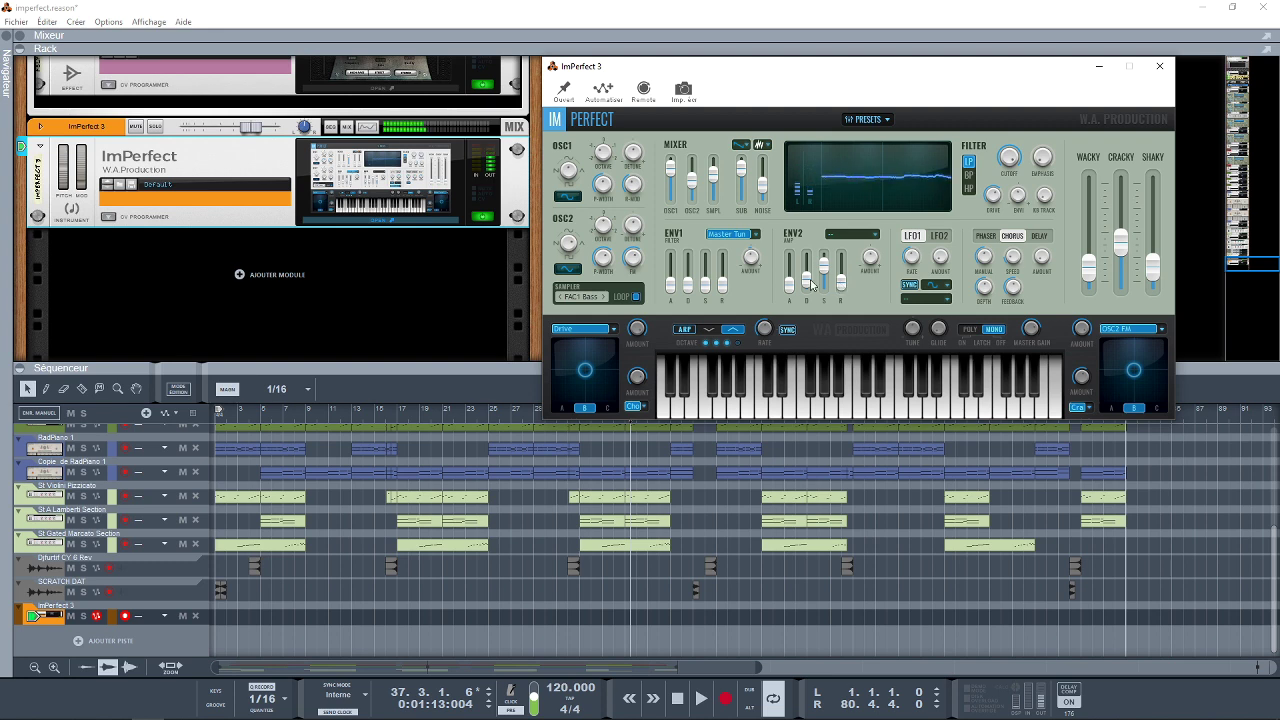
{"action": "left_click_drag", "start_coordinate": [790, 286], "coordinate": [824, 279]}
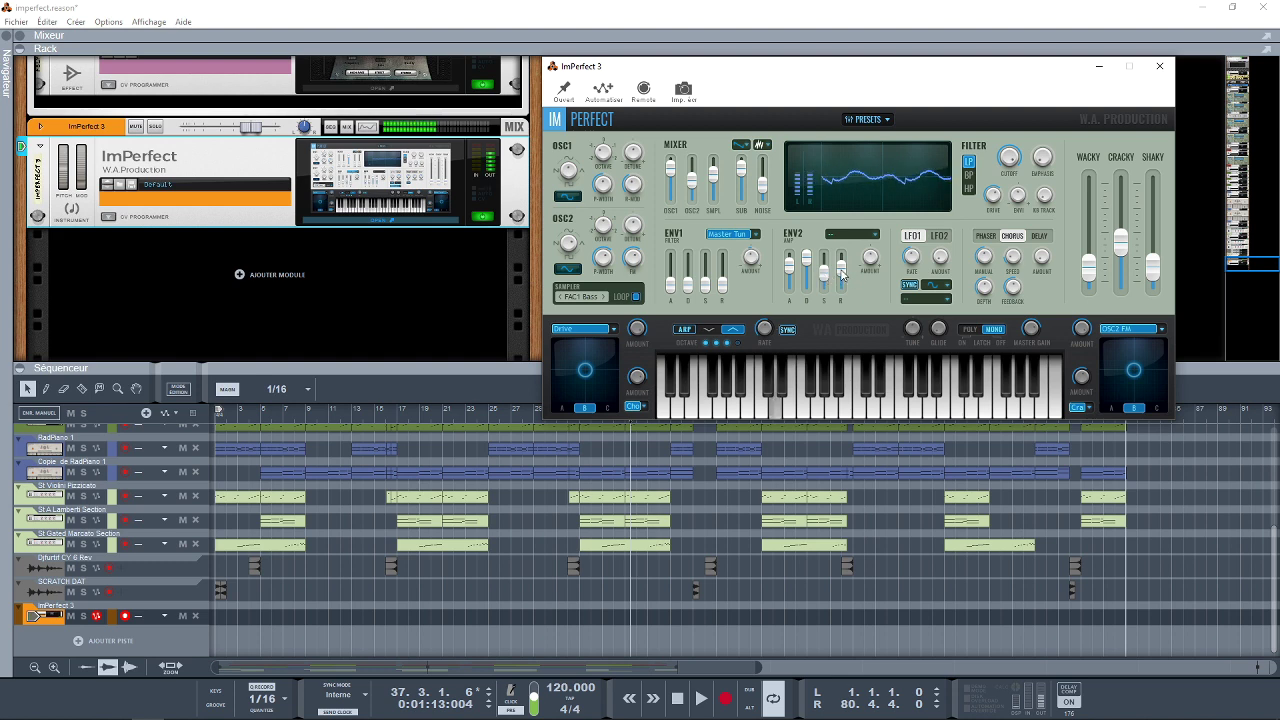
{"action": "left_click_drag", "start_coordinate": [789, 265], "coordinate": [790, 285]}
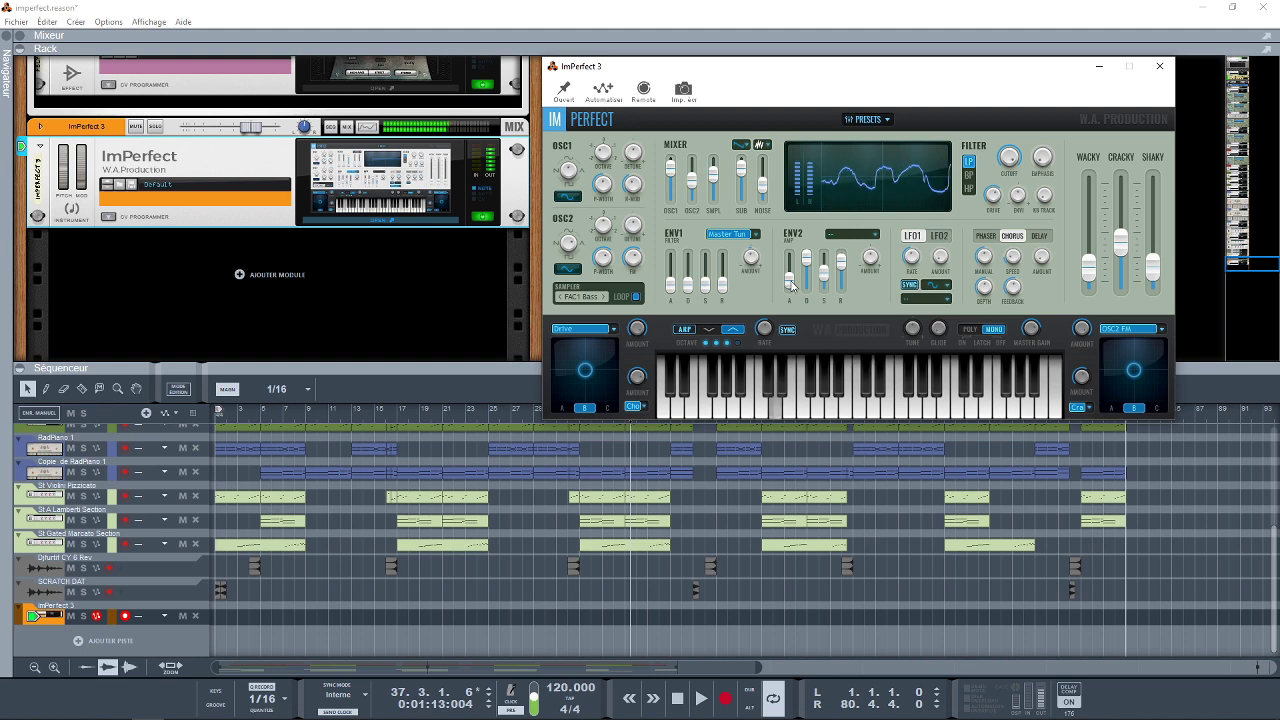
Step: Look through the modulation targets available for ENV2 and ENV1, keeping Master Tune as the ENV1 target
{"action": "left_click", "coordinate": [878, 235]}
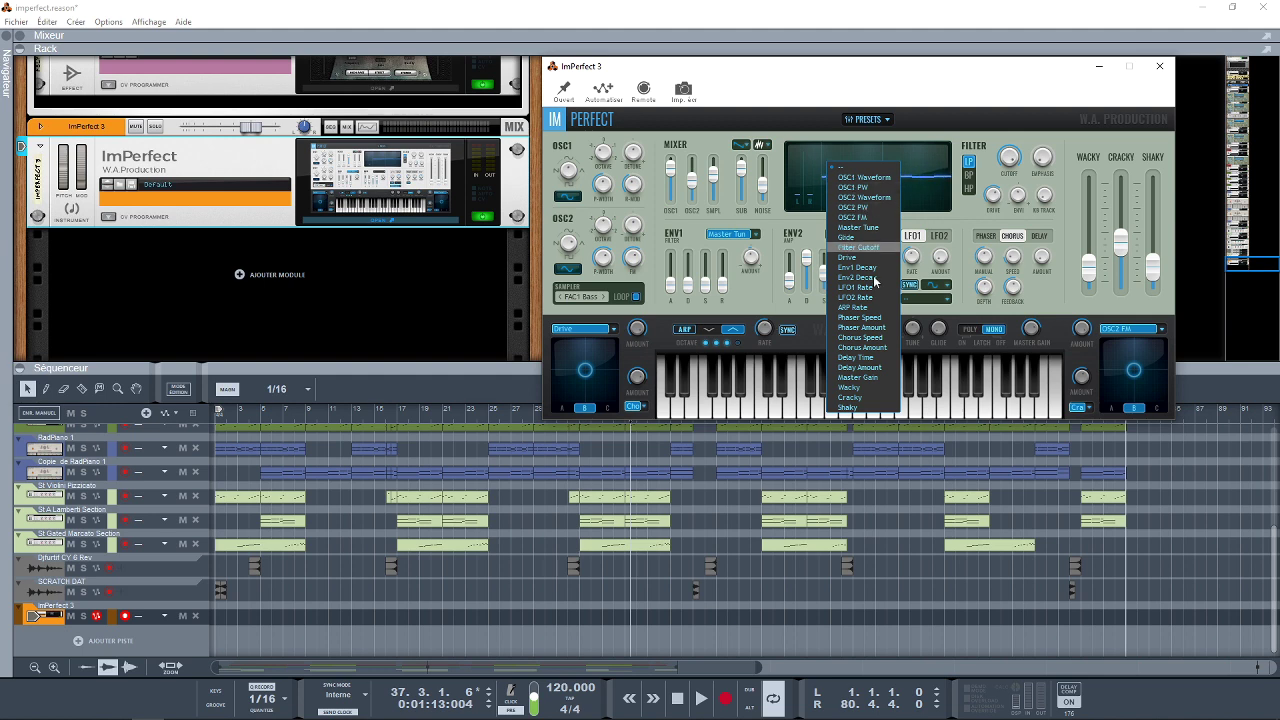
{"action": "left_click", "coordinate": [834, 254]}
{"action": "left_click", "coordinate": [873, 240]}
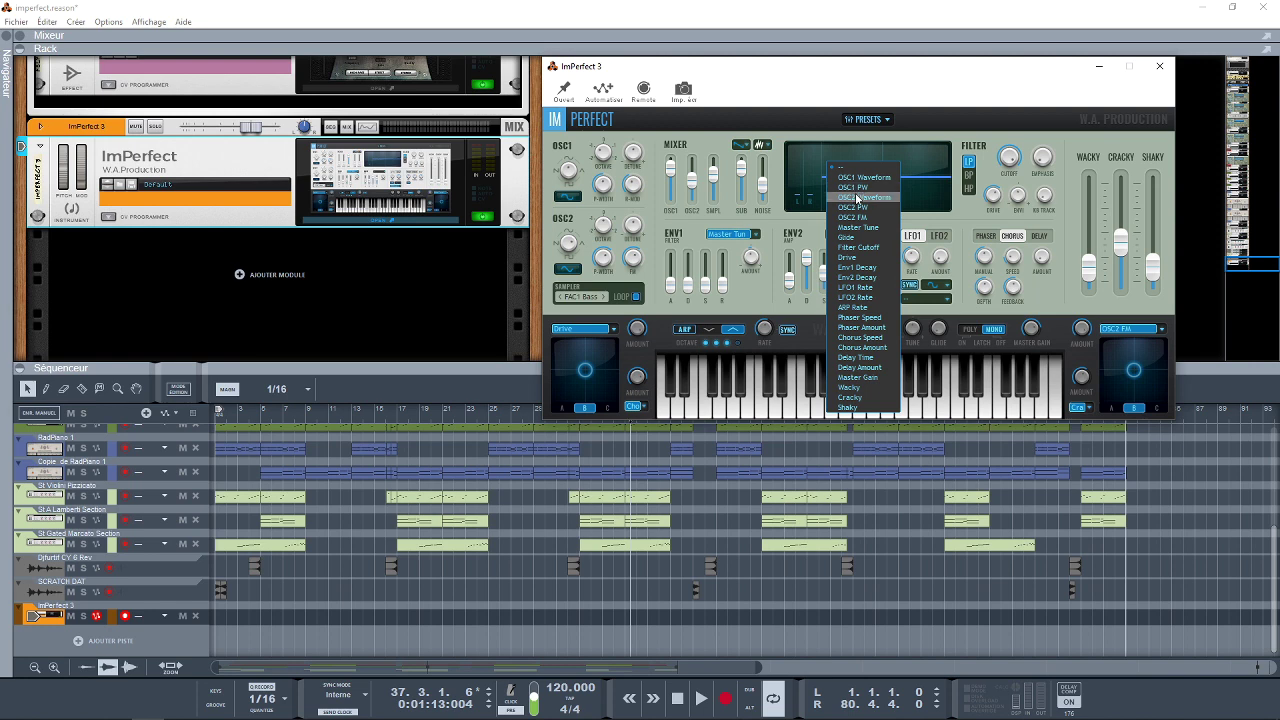
{"action": "left_click", "coordinate": [798, 231]}
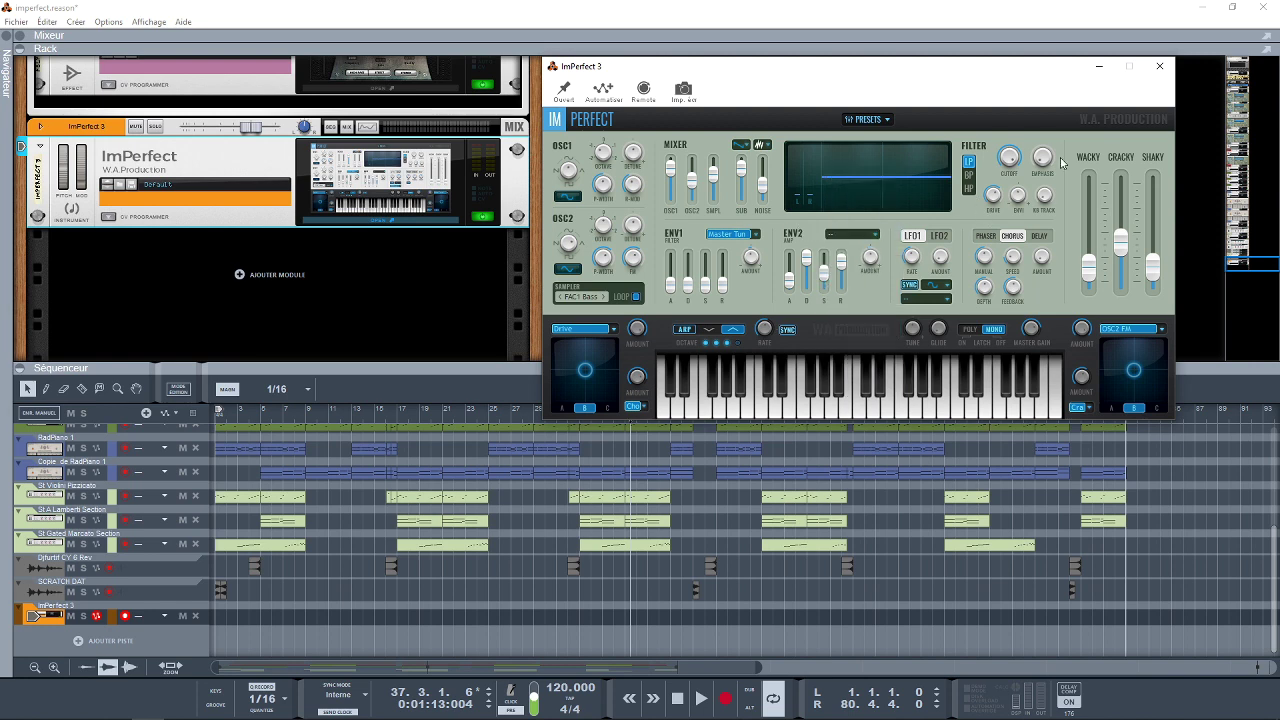
{"action": "left_click", "coordinate": [762, 236]}
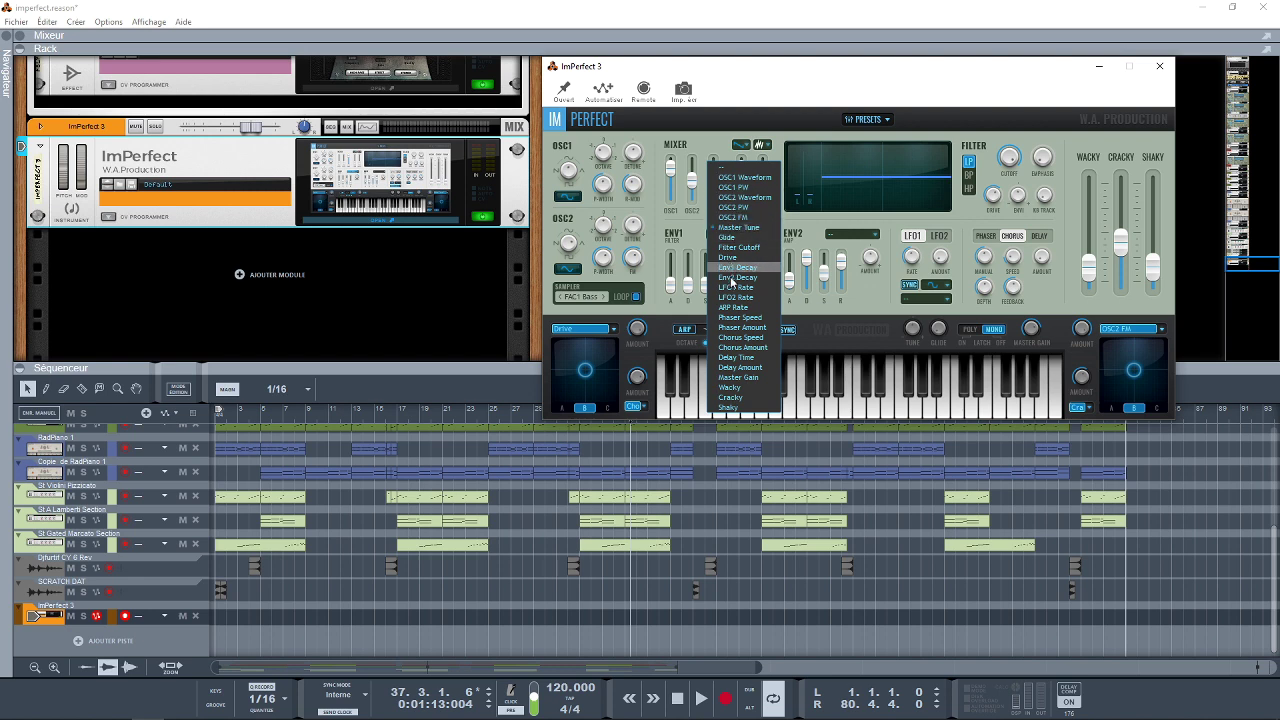
{"action": "left_click", "coordinate": [736, 228]}
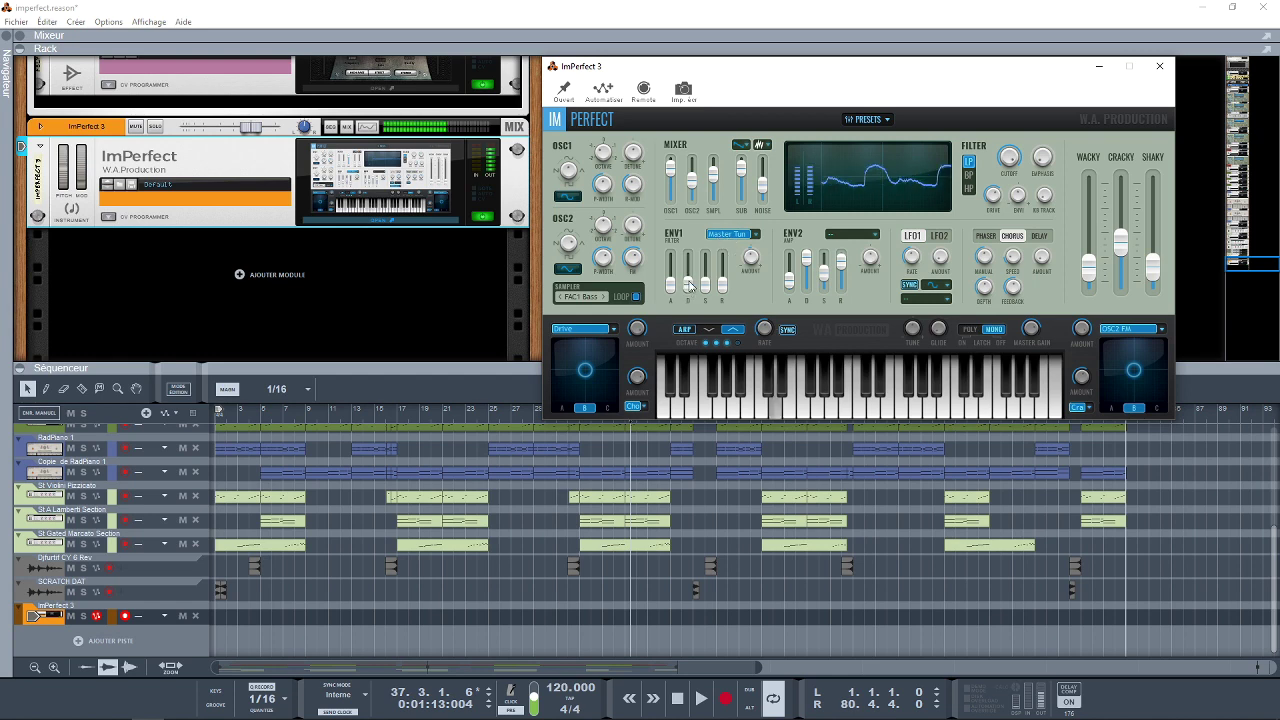
Step: Raise the decay, sustain and release of ENV1, and assign Chorus Speed as the ENV2 modulation target
{"action": "left_click_drag", "start_coordinate": [705, 286], "coordinate": [722, 266]}
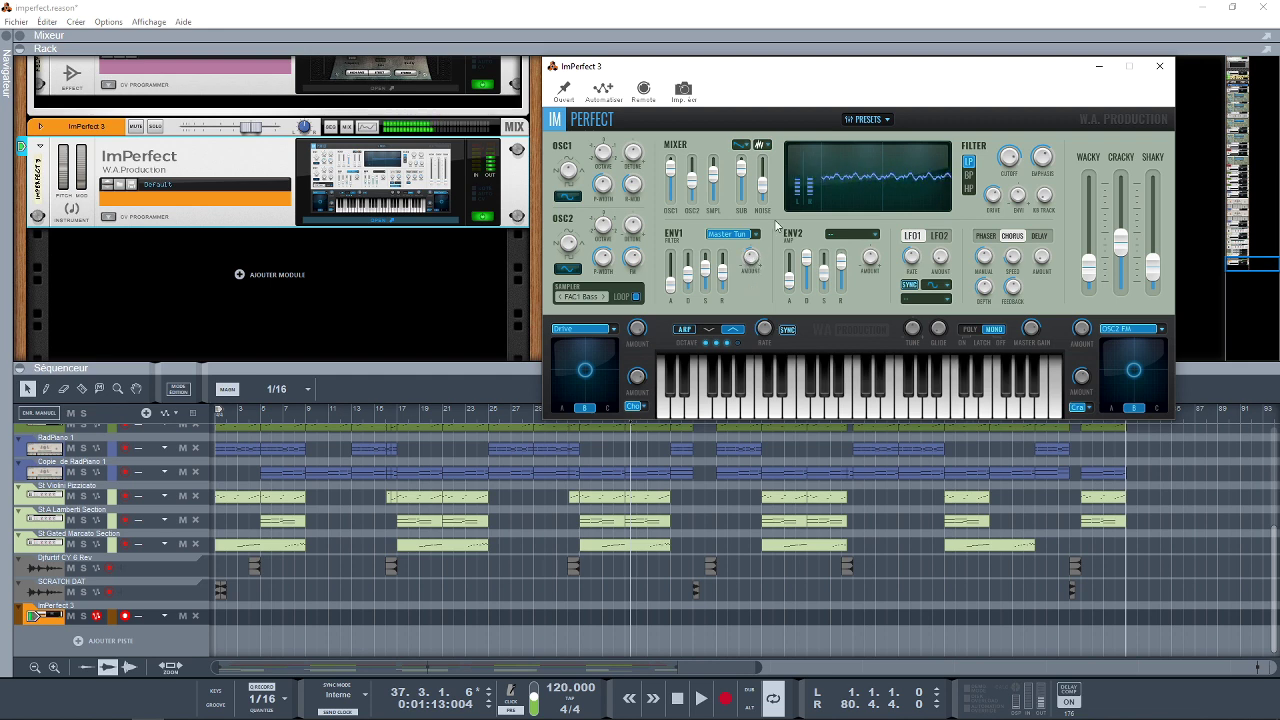
{"action": "left_click", "coordinate": [876, 236]}
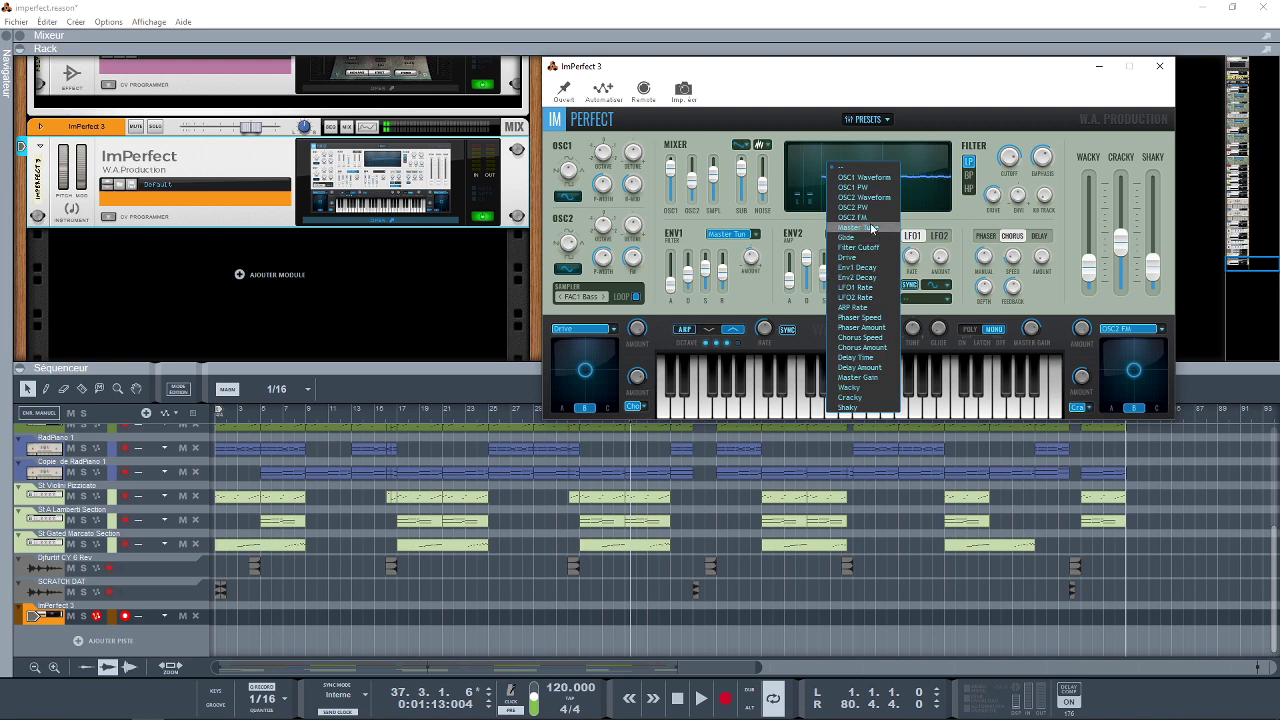
{"action": "left_click", "coordinate": [864, 338]}
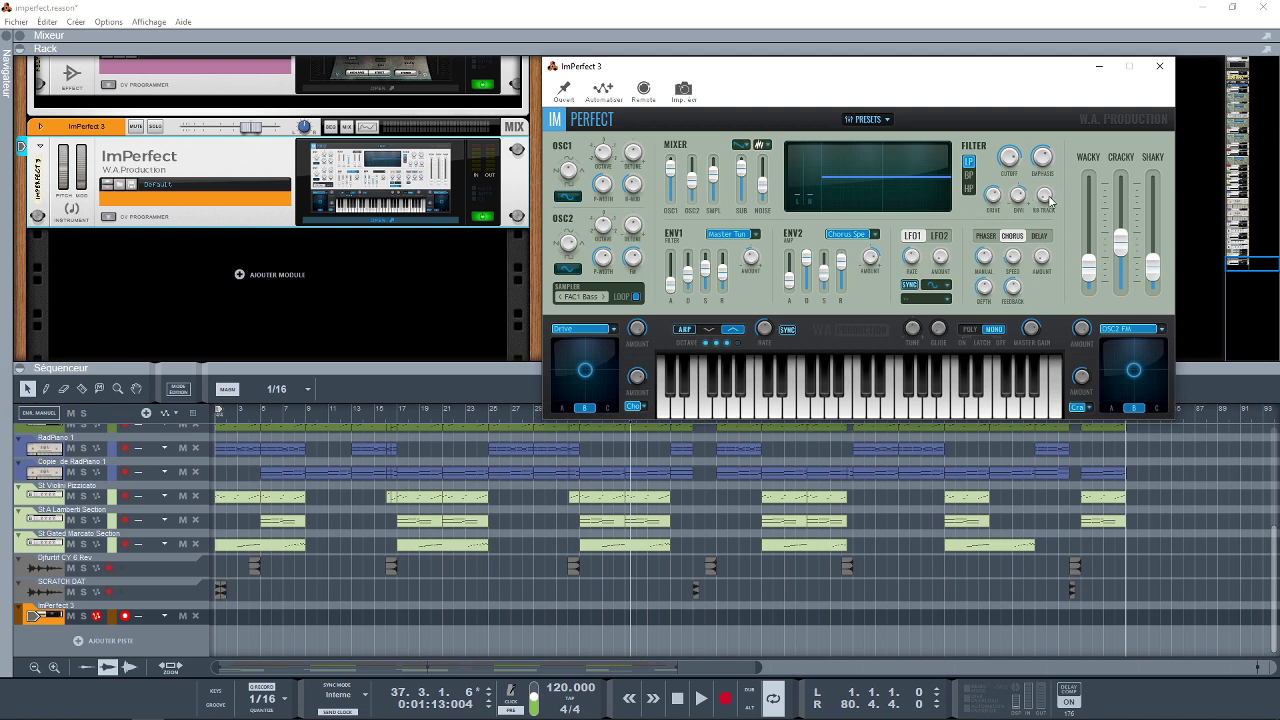
Step: Go through the phaser, chorus and delay effects while playing notes, and set the synced delay time to 1/8
{"action": "left_click", "coordinate": [984, 237]}
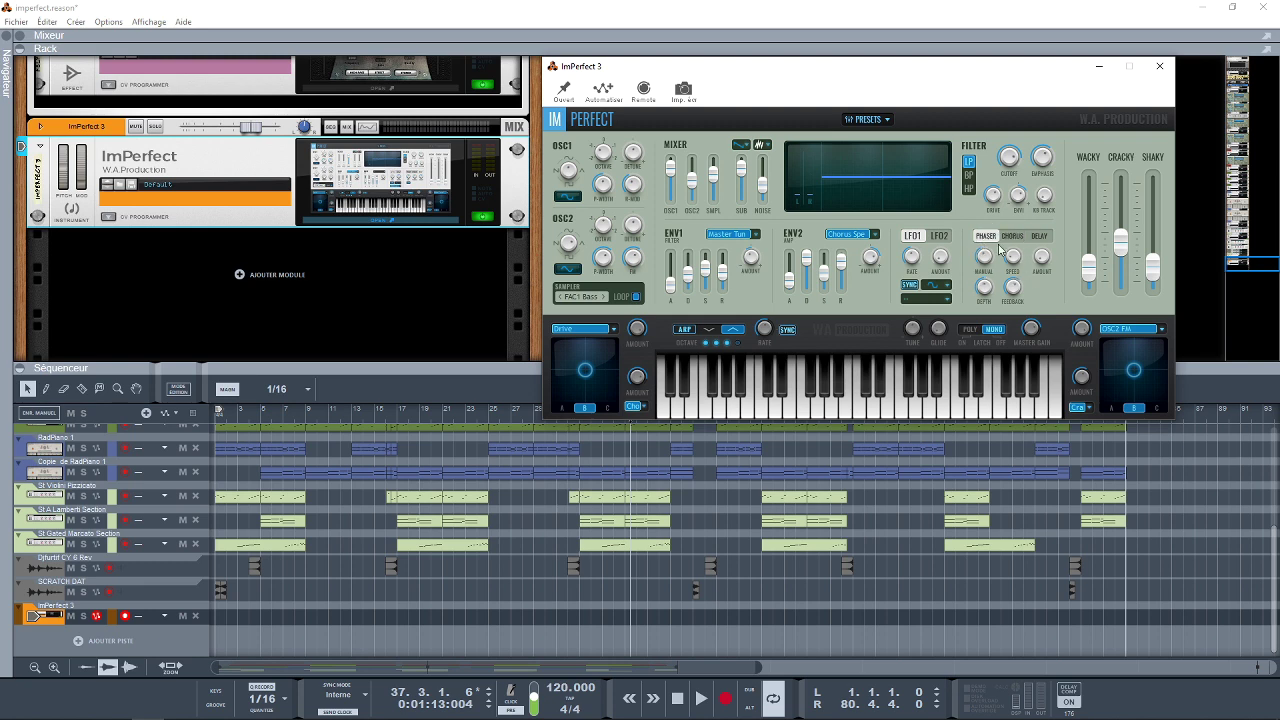
{"action": "left_click", "coordinate": [1012, 236]}
{"action": "left_click", "coordinate": [1040, 237]}
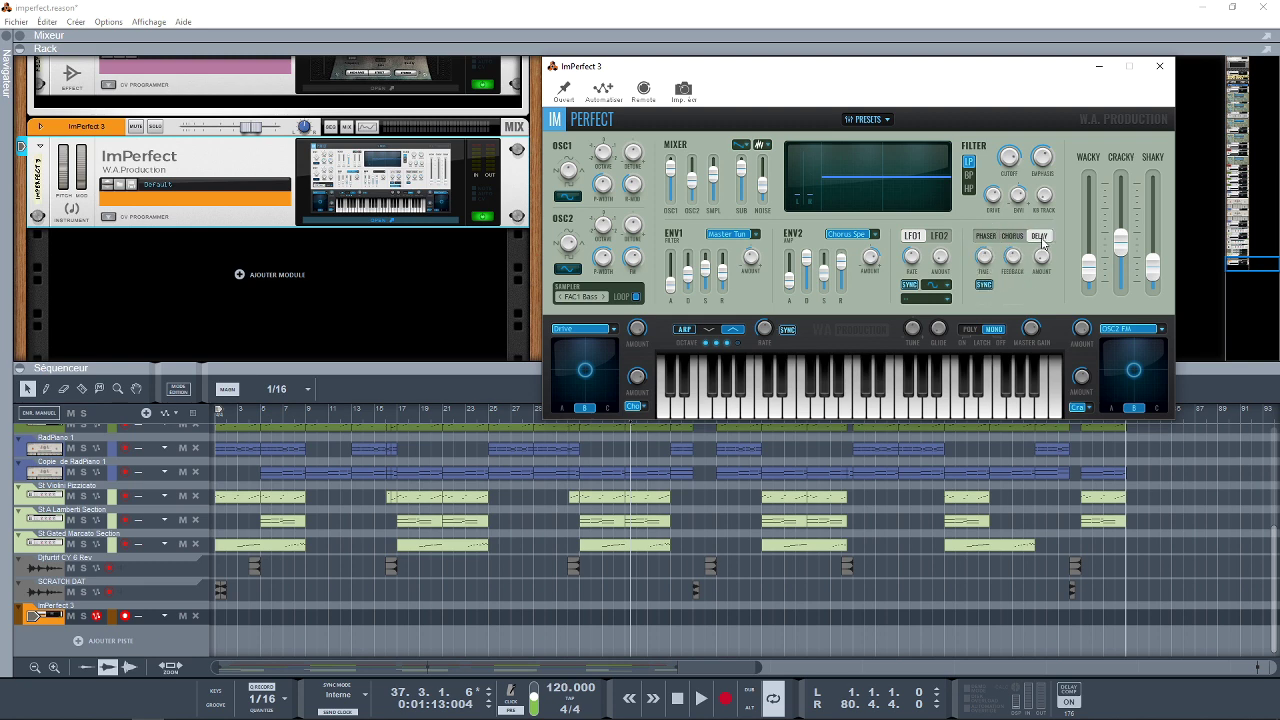
{"action": "left_click", "coordinate": [985, 286]}
{"action": "left_click", "coordinate": [985, 286]}
{"action": "left_click", "coordinate": [985, 286]}
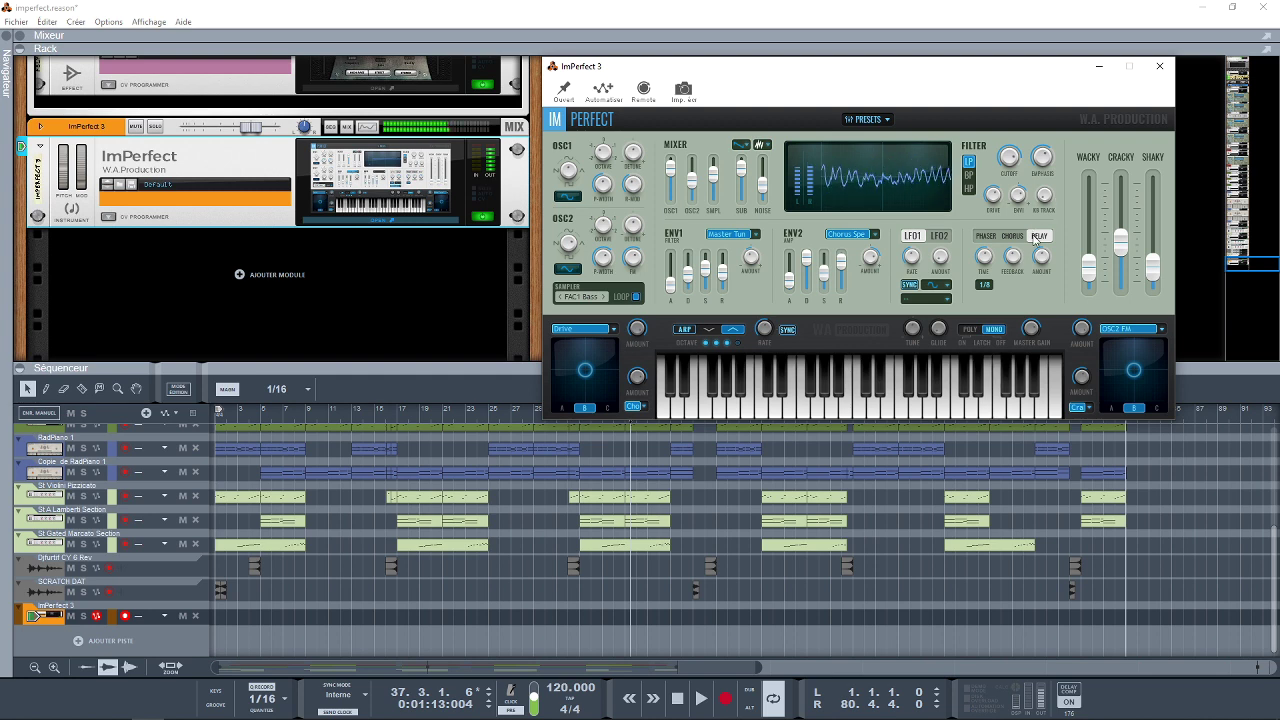
{"action": "left_click", "coordinate": [1012, 236]}
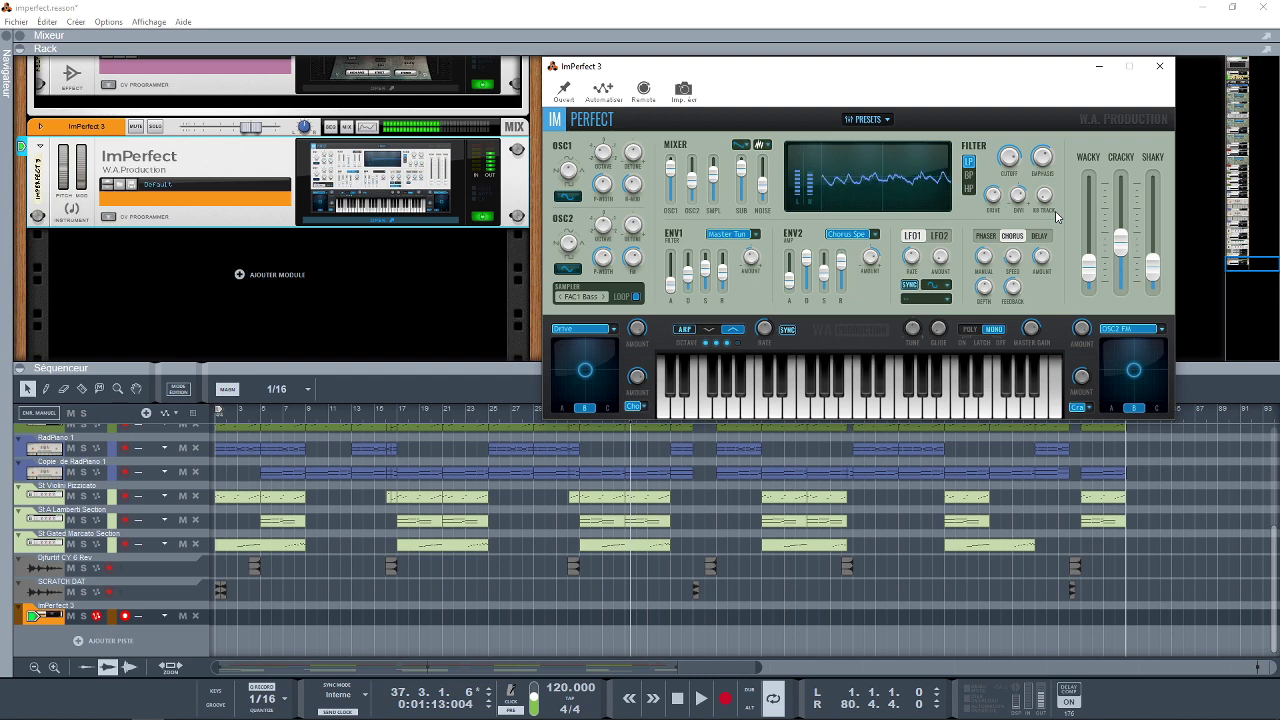
{"action": "left_click", "coordinate": [988, 238]}
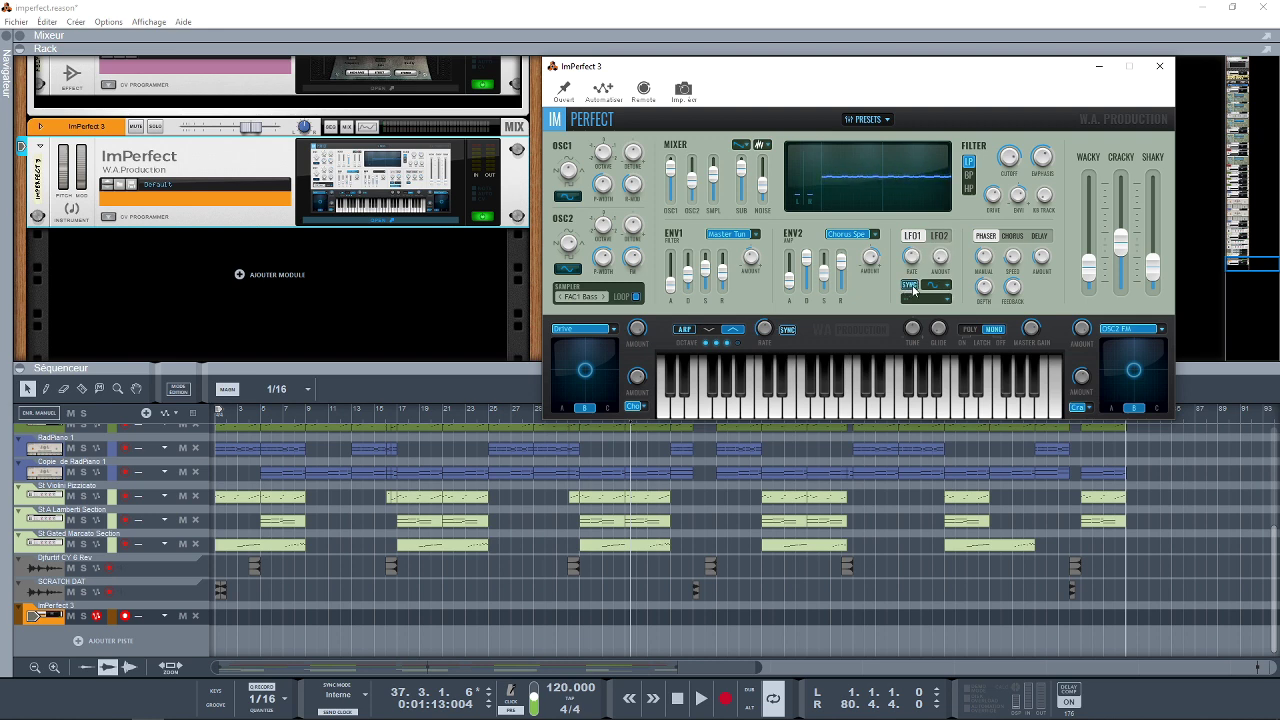
Step: Adjust the LFO1 rate and assign Master Gain as the LFO1 modulation target
{"action": "mouse_move", "coordinate": [911, 261]}
{"action": "left_mouse_down"}
{"action": "mouse_move", "coordinate": [914, 302]}
{"action": "mouse_move", "coordinate": [907, 256]}
{"action": "left_mouse_up"}
{"action": "left_click", "coordinate": [946, 298]}
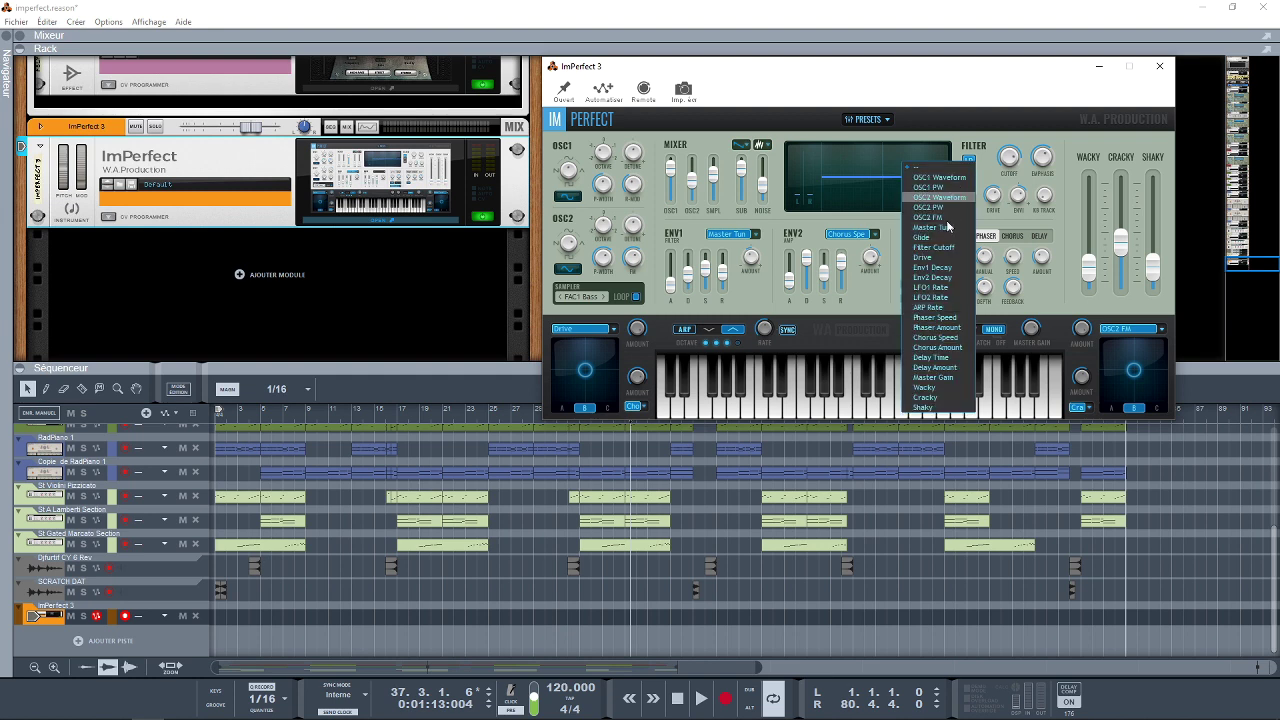
{"action": "left_click", "coordinate": [936, 378]}
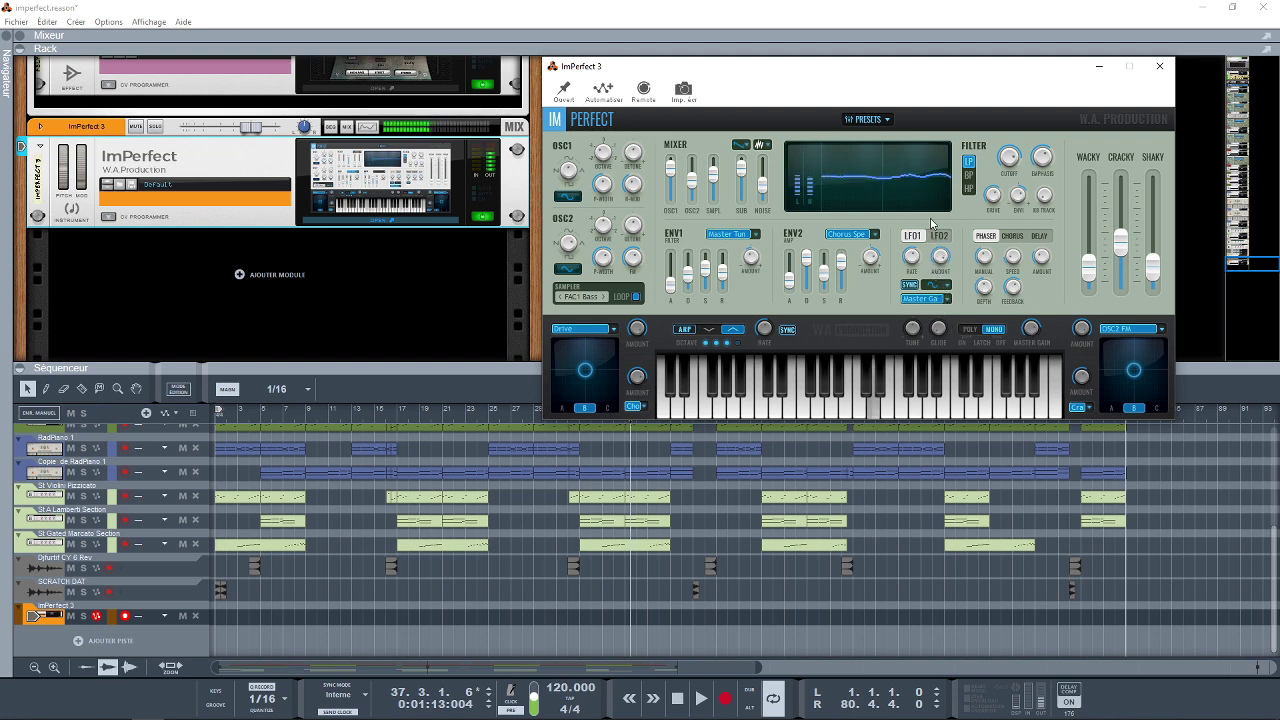
Step: Try several LFO1 waveforms while playing notes, starting with the square, and settle on a ramp shape
{"action": "left_click", "coordinate": [944, 286]}
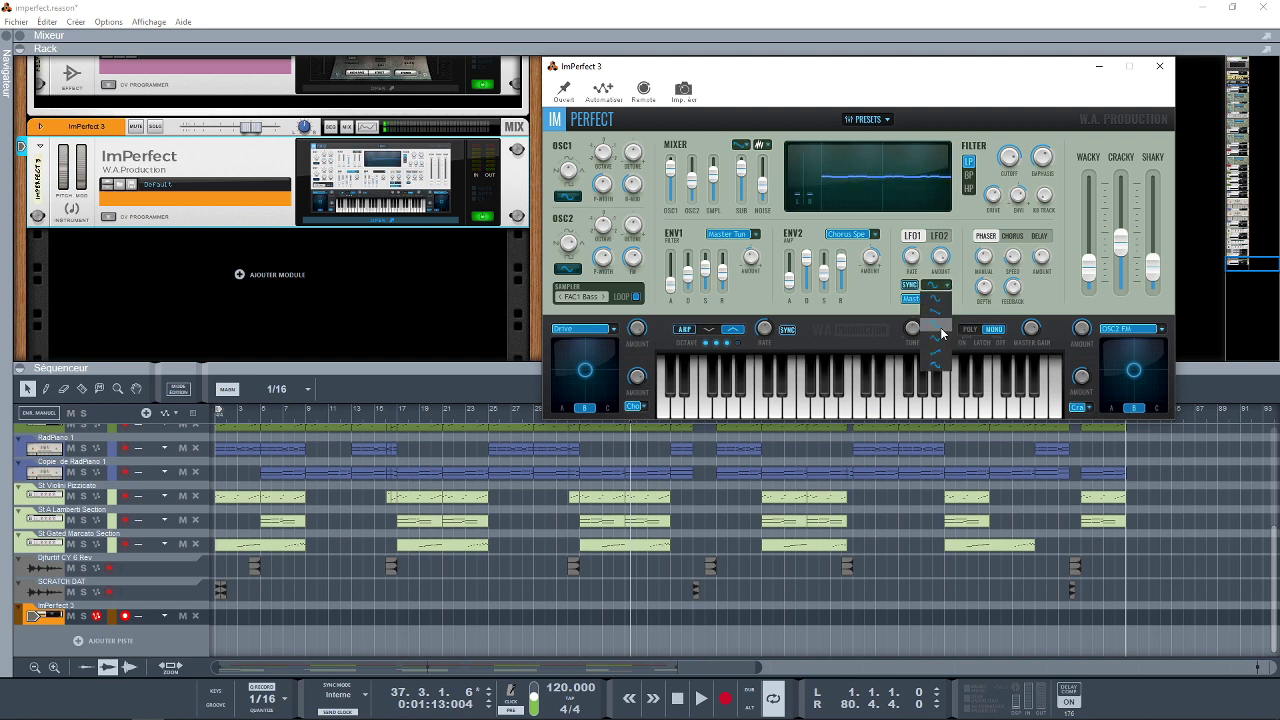
{"action": "left_click", "coordinate": [940, 330]}
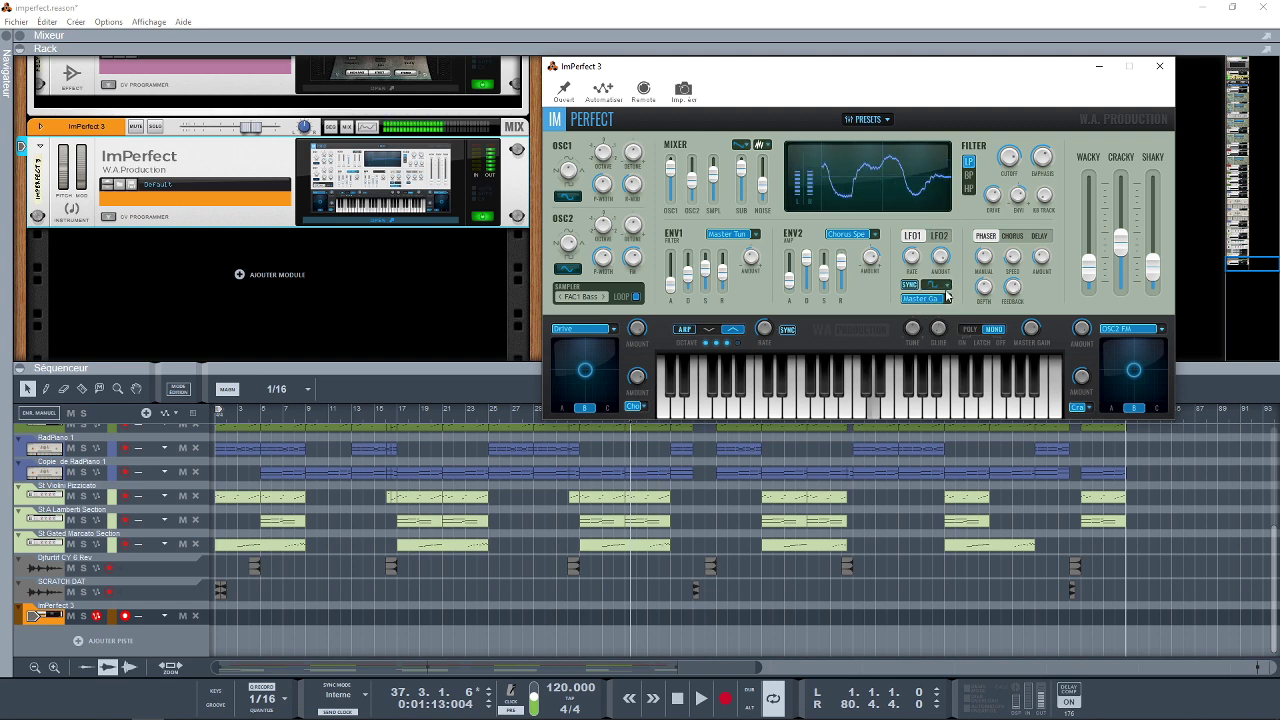
{"action": "left_click", "coordinate": [944, 286]}
{"action": "left_click", "coordinate": [942, 328]}
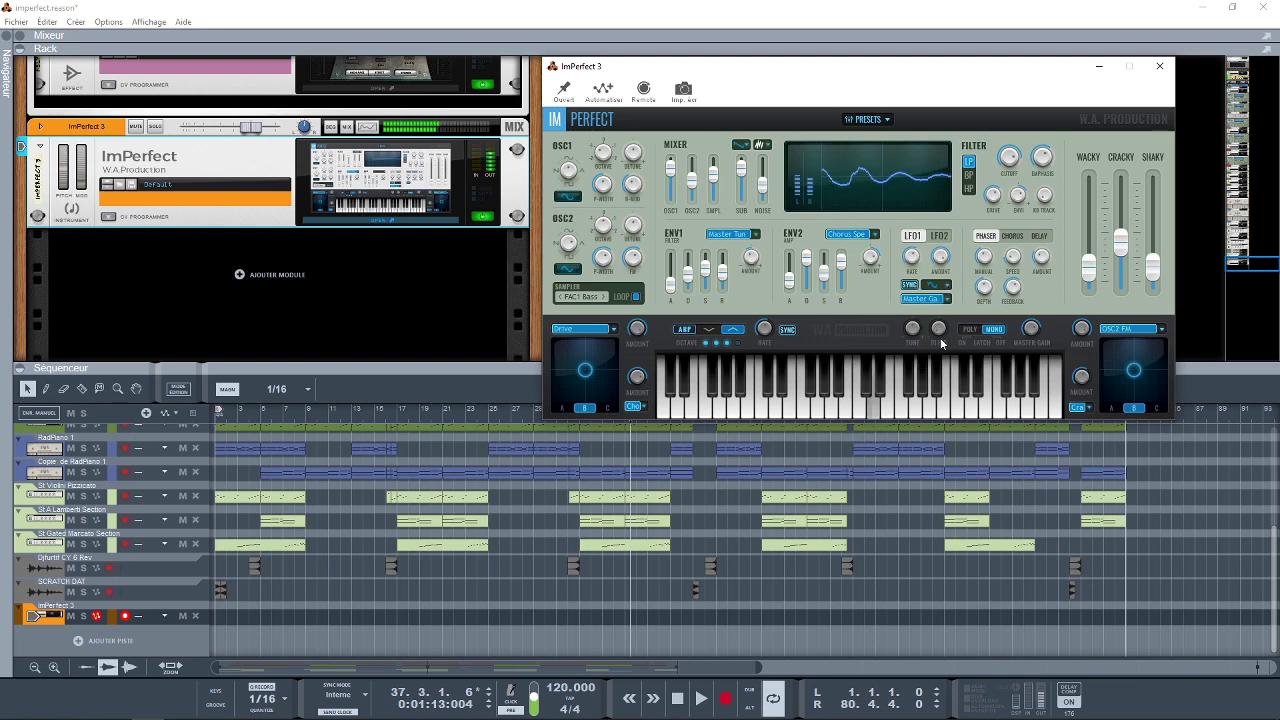
{"action": "left_click", "coordinate": [944, 286]}
{"action": "left_click", "coordinate": [944, 352]}
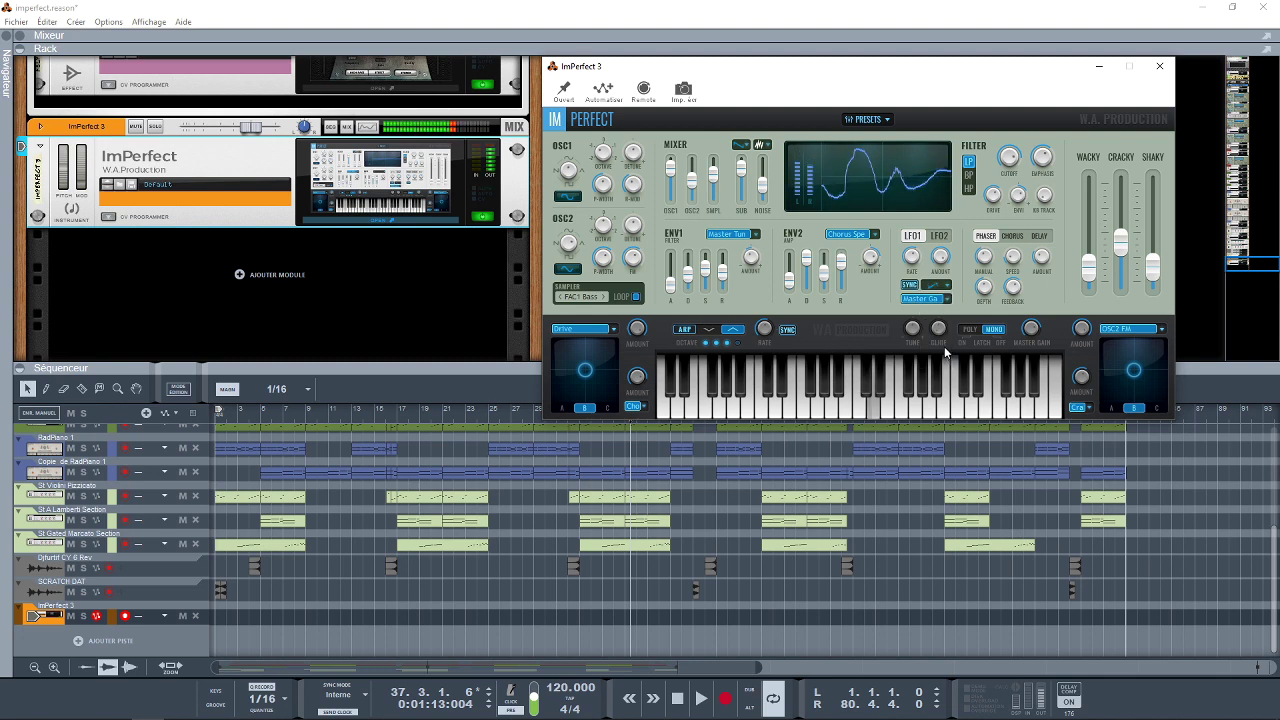
Step: Compare the LFO2 settings with those of LFO1, ending on LFO1
{"action": "left_click", "coordinate": [941, 240]}
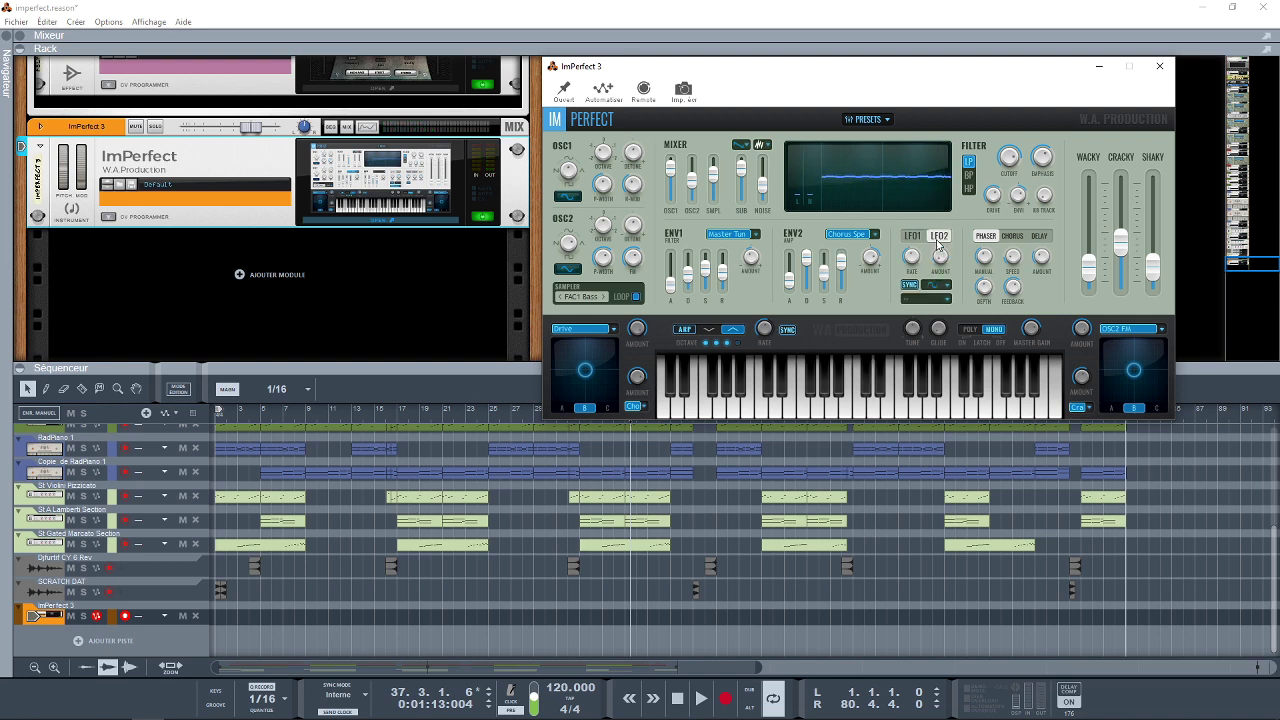
{"action": "left_click", "coordinate": [912, 240]}
{"action": "left_click", "coordinate": [941, 239]}
{"action": "left_click", "coordinate": [911, 238]}
Step: Sweep the Wacky and Cracky sliders up and back to about mid-range, and raise Shaky while playing notes
{"action": "left_click_drag", "start_coordinate": [1090, 281], "coordinate": [1090, 193]}
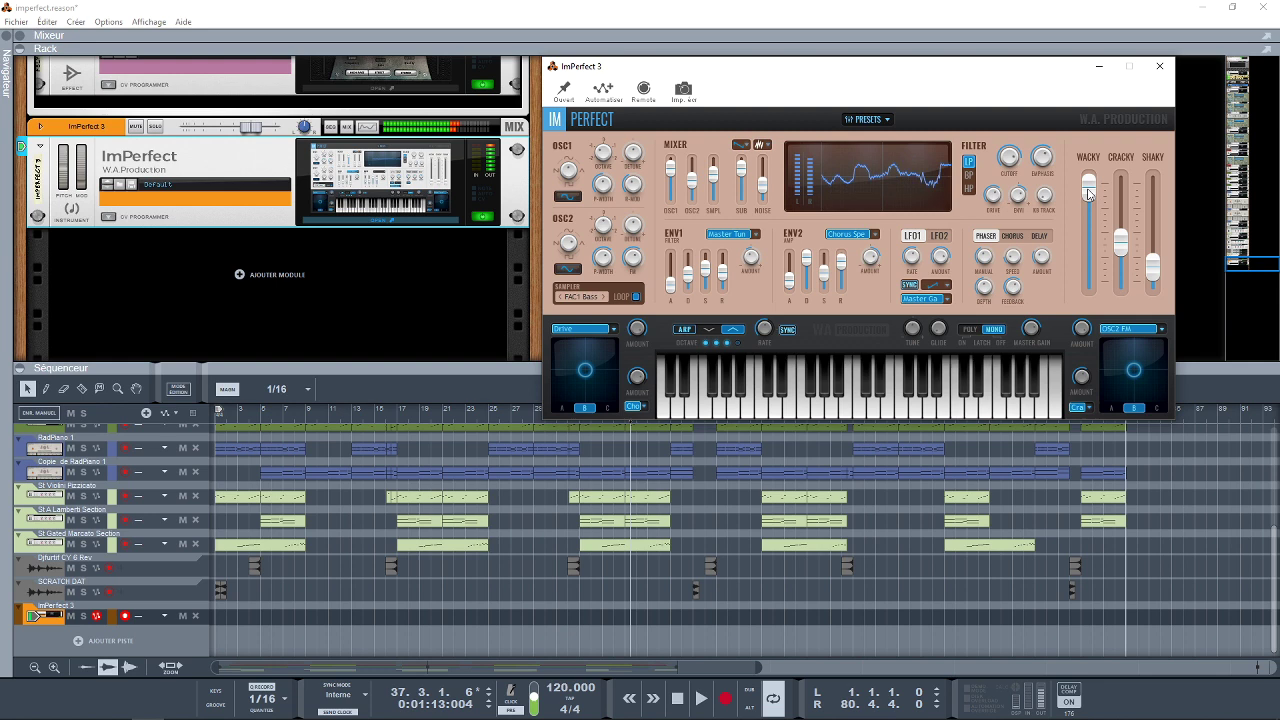
{"action": "left_click_drag", "start_coordinate": [1090, 193], "coordinate": [1085, 233]}
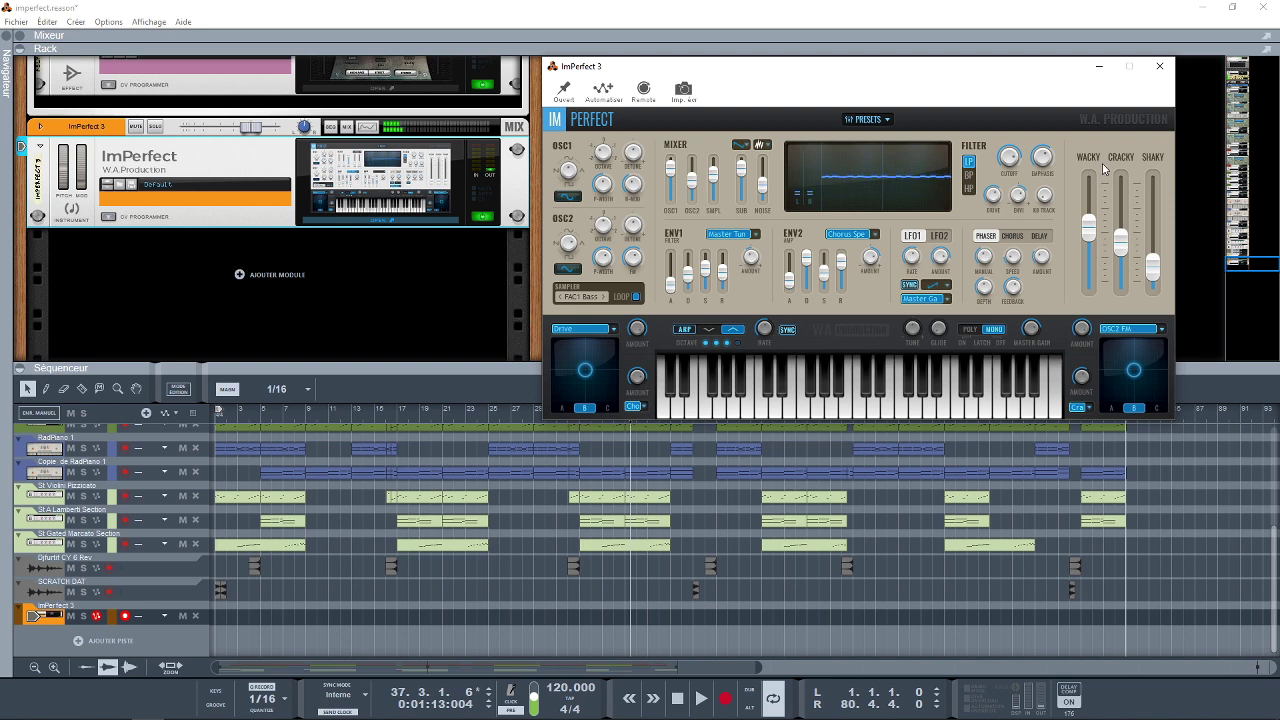
{"action": "left_click_drag", "start_coordinate": [1121, 239], "coordinate": [1133, 205]}
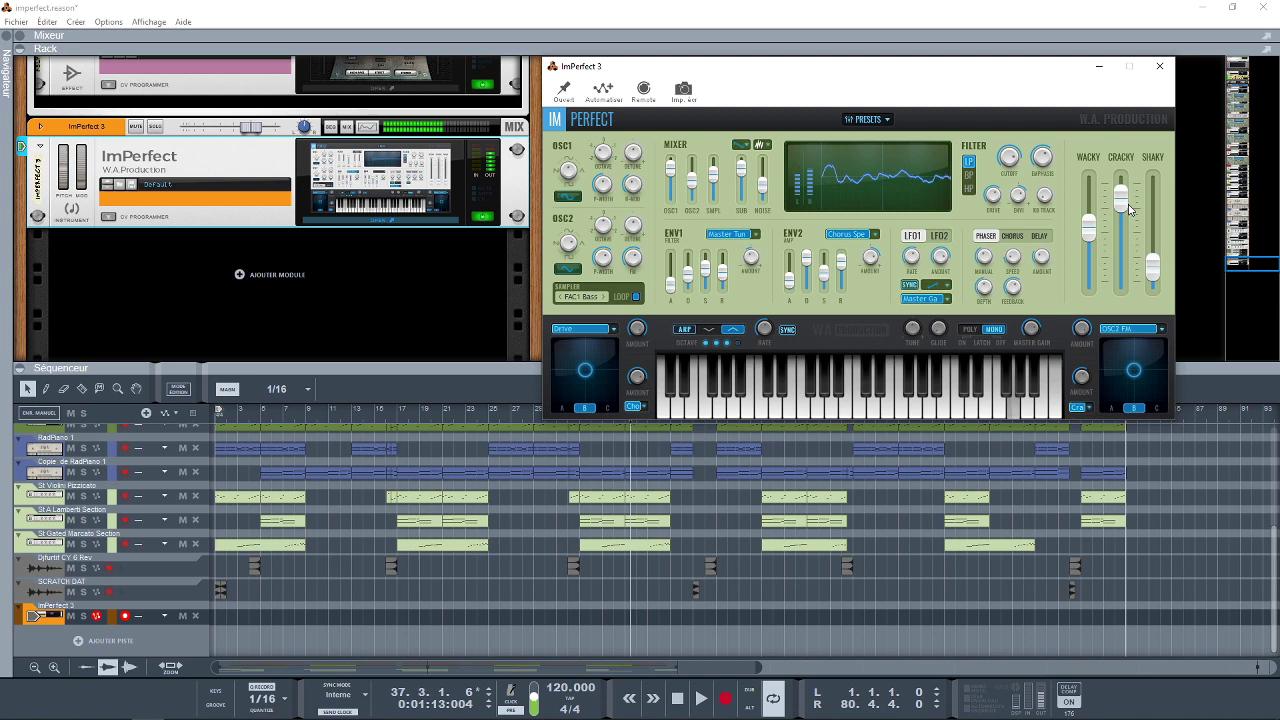
{"action": "left_click_drag", "start_coordinate": [1122, 205], "coordinate": [1121, 256]}
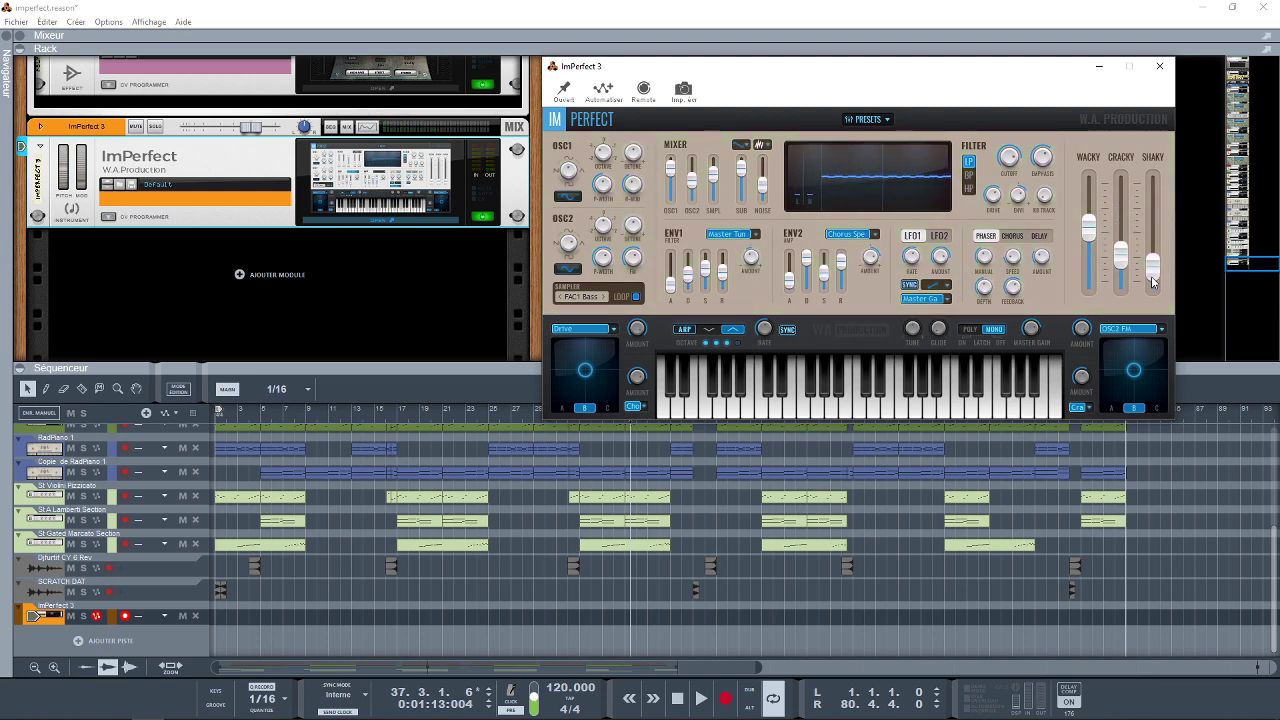
{"action": "left_click_drag", "start_coordinate": [1151, 276], "coordinate": [1151, 249]}
Step: Move the point around the OSC2 FM XY pad while playing notes to vary the sound
{"action": "mouse_move", "coordinate": [1145, 373]}
{"action": "left_mouse_down"}
{"action": "mouse_move", "coordinate": [1130, 360]}
{"action": "mouse_move", "coordinate": [1107, 372]}
{"action": "mouse_move", "coordinate": [1150, 386]}
{"action": "mouse_move", "coordinate": [1122, 364]}
{"action": "mouse_move", "coordinate": [1148, 372]}
{"action": "mouse_move", "coordinate": [1110, 368]}
{"action": "mouse_move", "coordinate": [1127, 367]}
{"action": "left_mouse_up"}
{"action": "mouse_move", "coordinate": [1125, 370]}
{"action": "left_mouse_down"}
{"action": "mouse_move", "coordinate": [1122, 345]}
{"action": "mouse_move", "coordinate": [1148, 352]}
{"action": "mouse_move", "coordinate": [1126, 378]}
{"action": "mouse_move", "coordinate": [1122, 366]}
{"action": "mouse_move", "coordinate": [1148, 358]}
{"action": "mouse_move", "coordinate": [1160, 378]}
{"action": "mouse_move", "coordinate": [1118, 400]}
{"action": "mouse_move", "coordinate": [1114, 365]}
{"action": "mouse_move", "coordinate": [1150, 347]}
{"action": "mouse_move", "coordinate": [1160, 383]}
{"action": "mouse_move", "coordinate": [1115, 347]}
{"action": "mouse_move", "coordinate": [1150, 355]}
{"action": "mouse_move", "coordinate": [1110, 366]}
{"action": "mouse_move", "coordinate": [1116, 345]}
{"action": "mouse_move", "coordinate": [1140, 372]}
{"action": "mouse_move", "coordinate": [1132, 352]}
{"action": "left_mouse_up"}
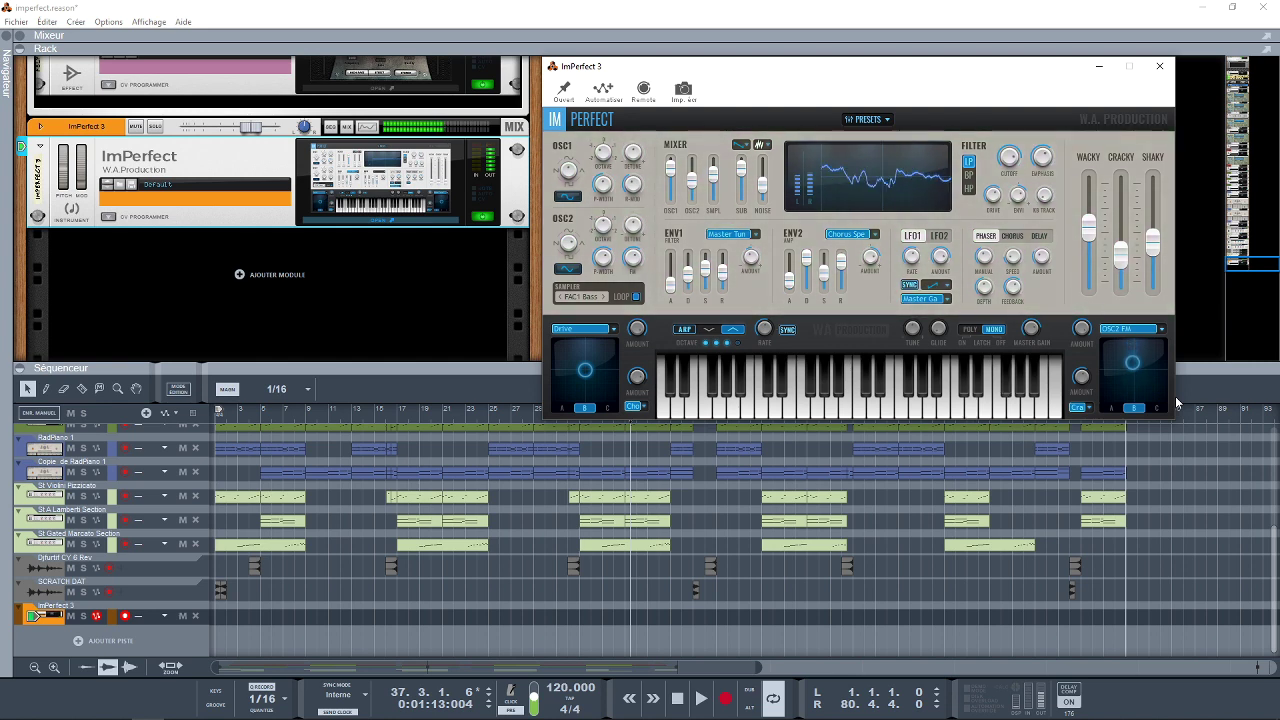
{"action": "left_click_drag", "start_coordinate": [1133, 396], "coordinate": [1145, 357]}
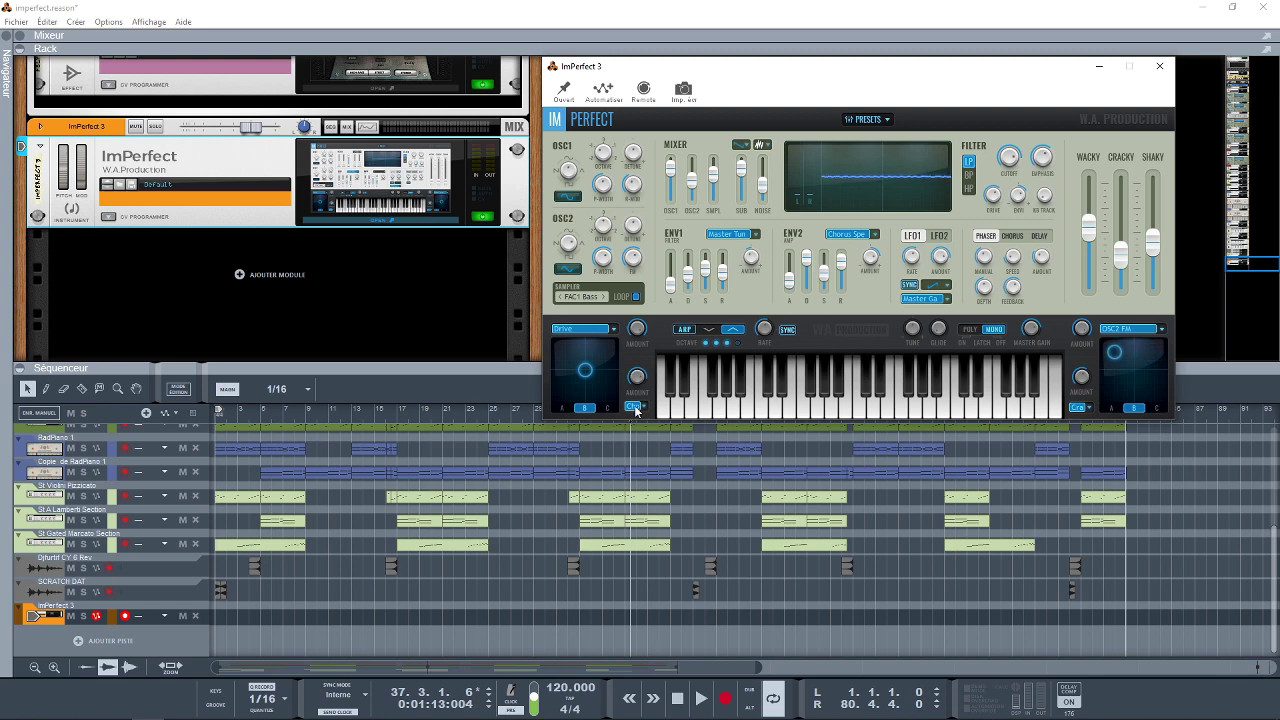
Step: Keep Chorus Amount as the vertical target of the Drive XY pad and move its point to vary the sound
{"action": "left_click", "coordinate": [634, 407]}
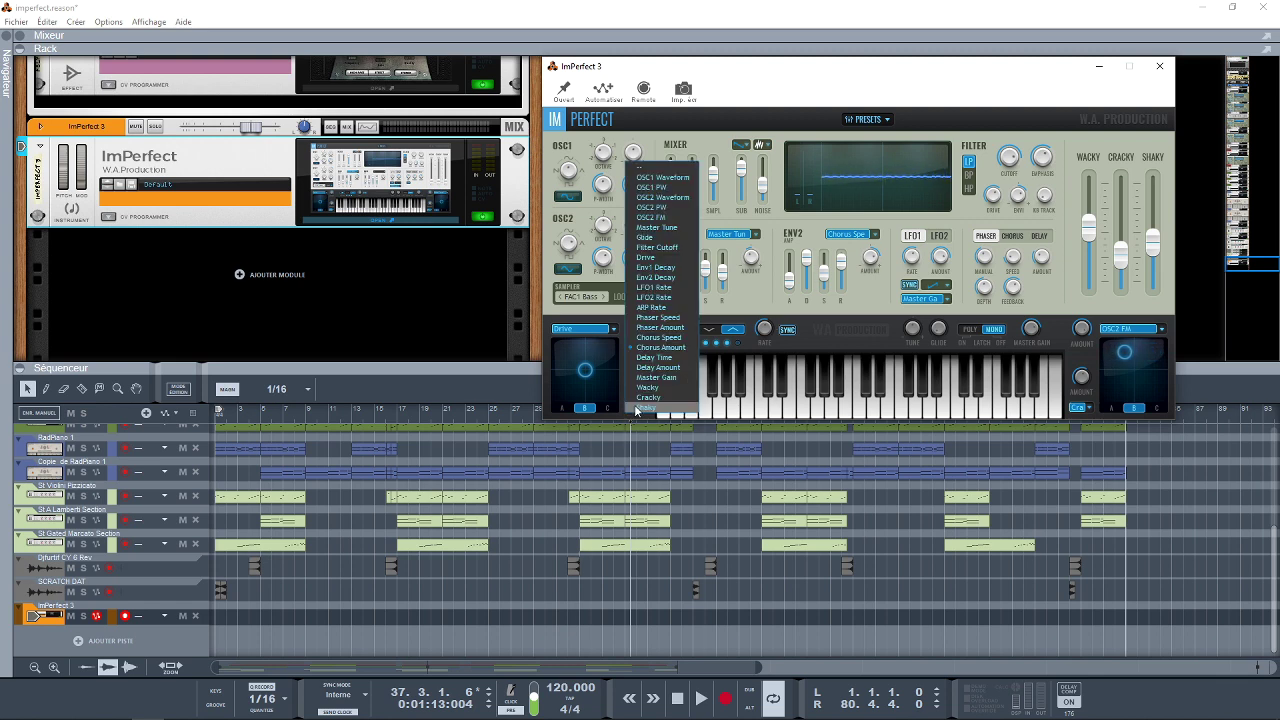
{"action": "left_click", "coordinate": [652, 349]}
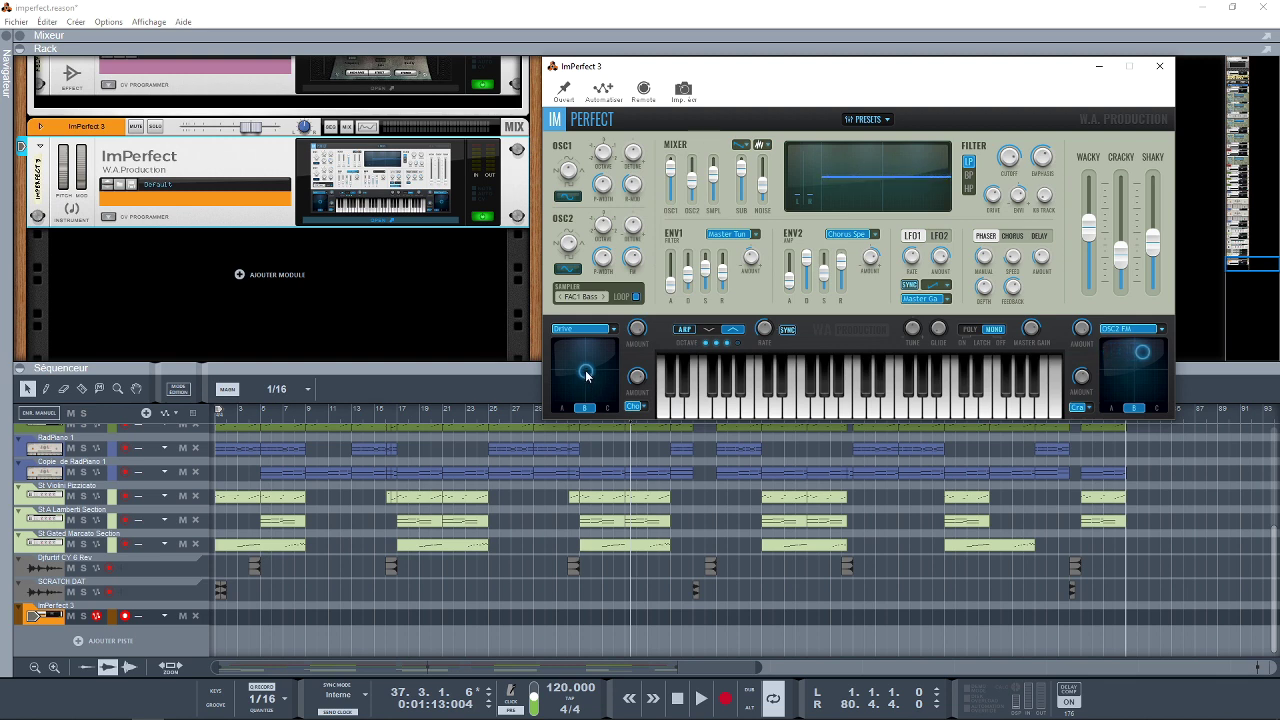
{"action": "left_click_drag", "start_coordinate": [586, 374], "coordinate": [576, 410]}
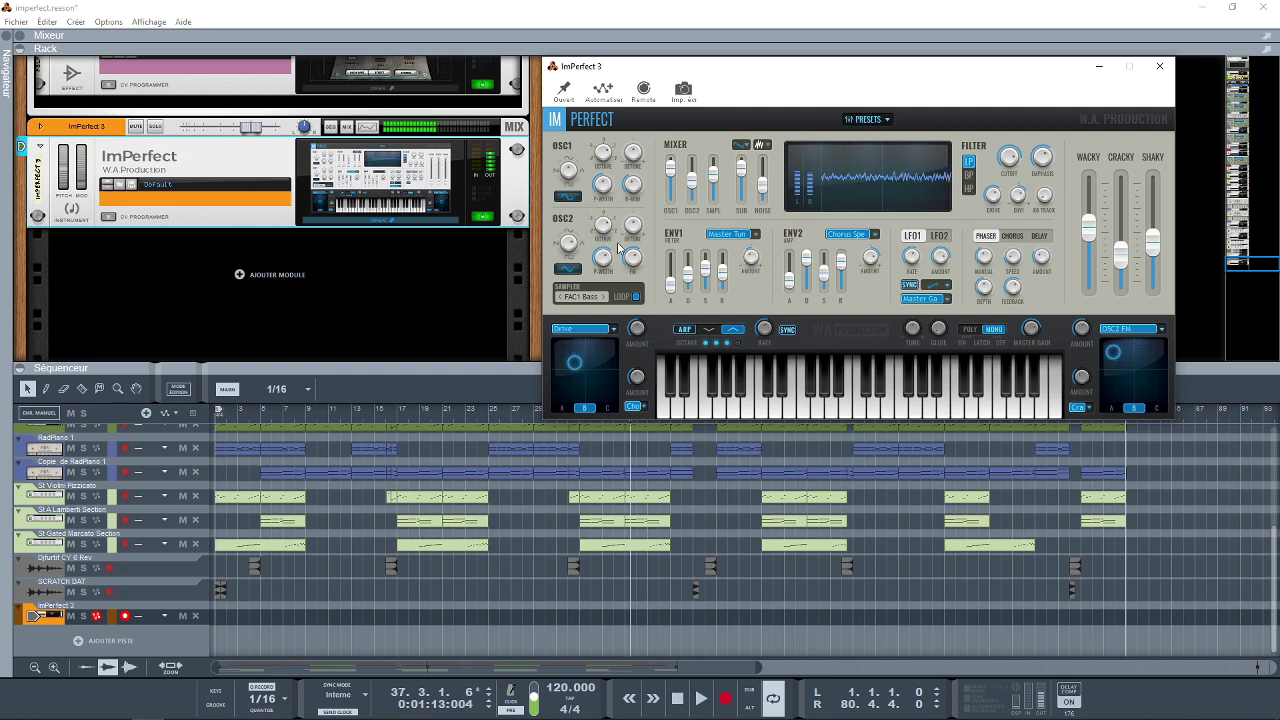
Step: Lower the sub oscillator level in the mixer, and load the Init preset from the Init folder
{"action": "left_click_drag", "start_coordinate": [744, 182], "coordinate": [746, 226]}
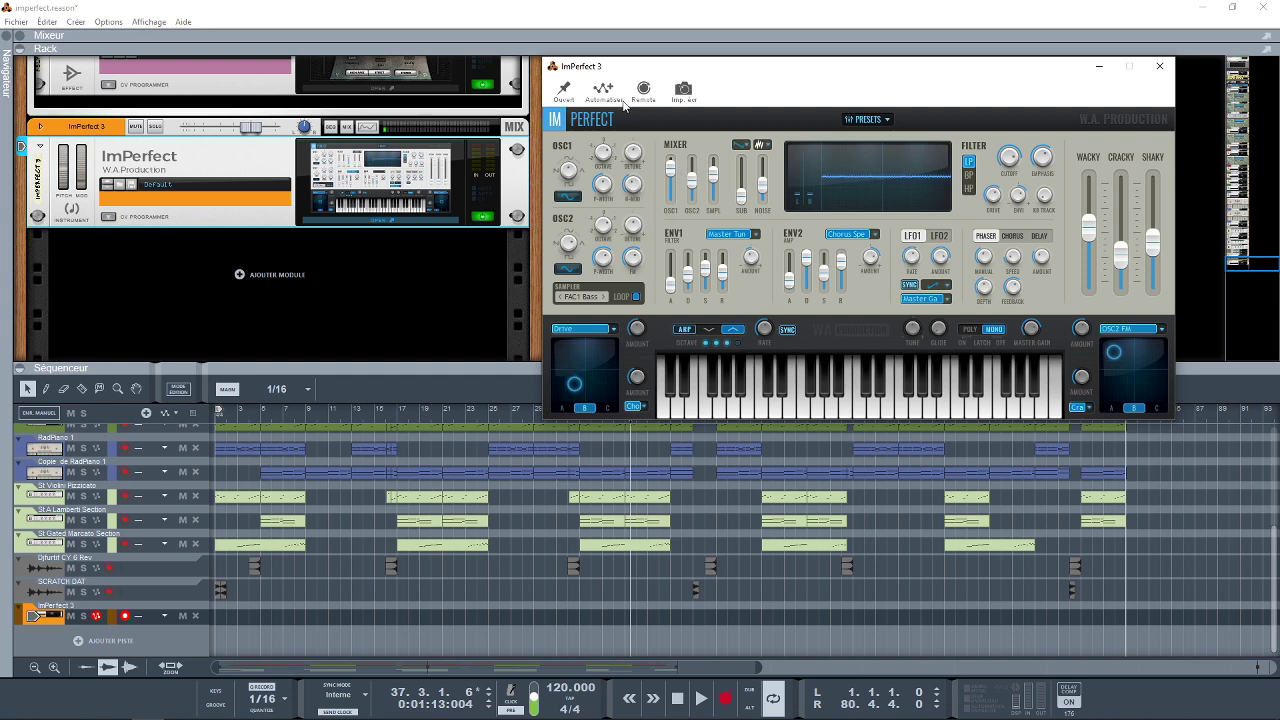
{"action": "left_click", "coordinate": [888, 120]}
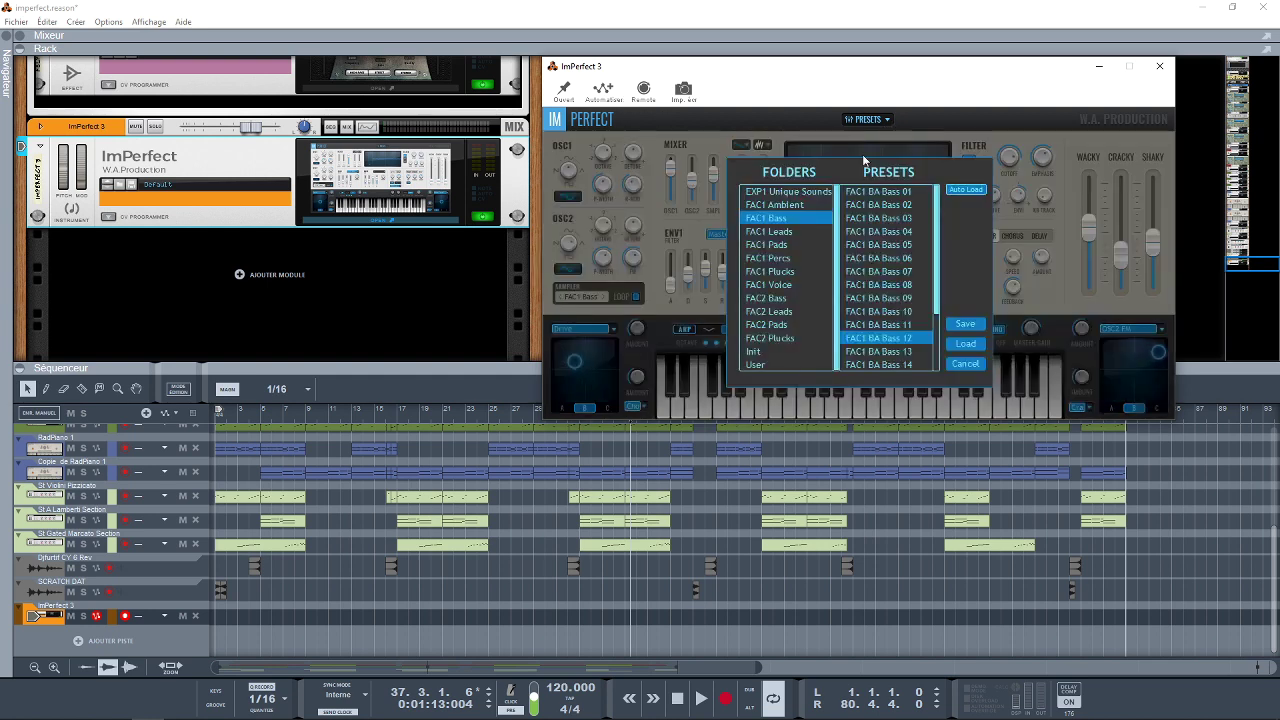
{"action": "left_click", "coordinate": [765, 352]}
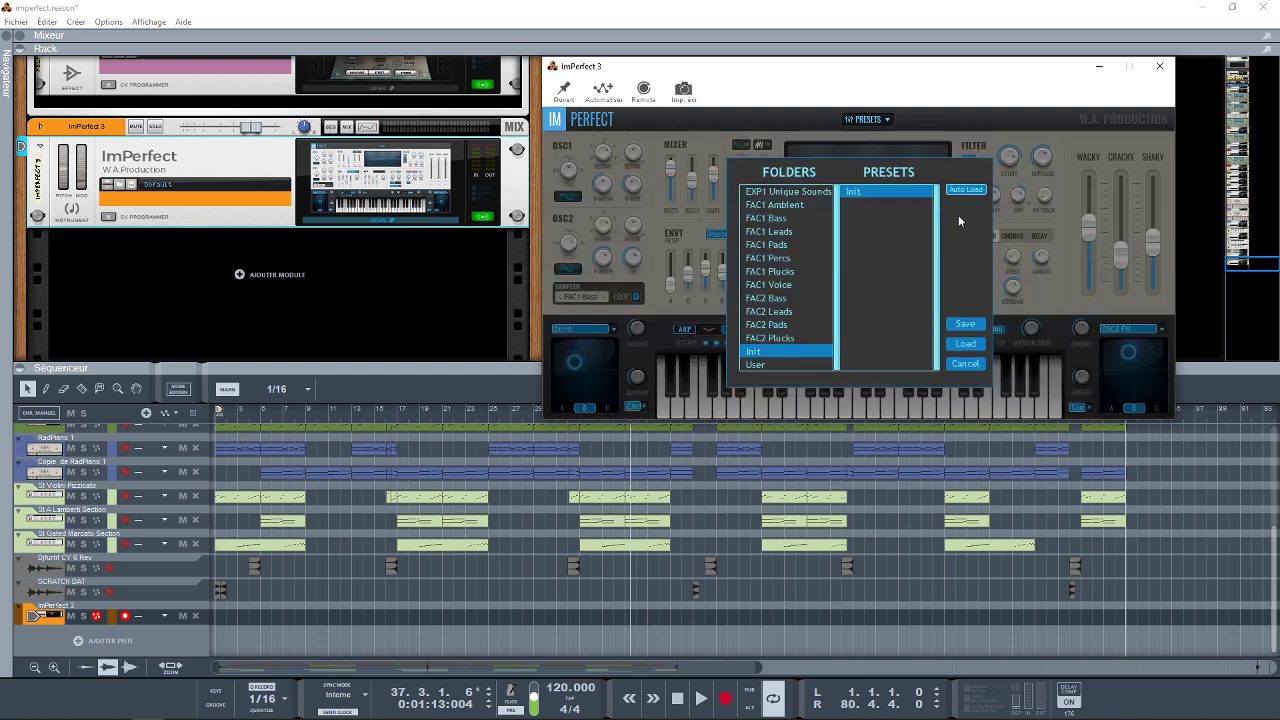
{"action": "double_click", "coordinate": [889, 192]}
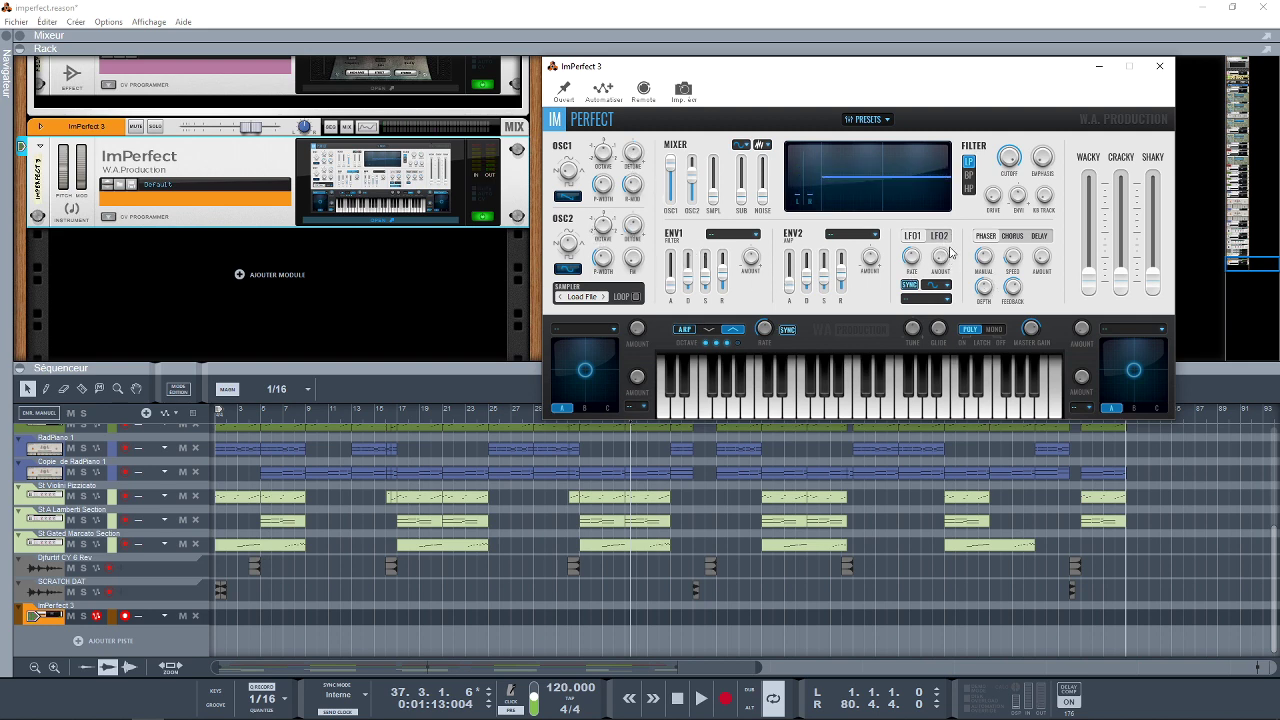
Step: Show the delay settings of the Init patch and raise the Wacky, Cracky and Shaky sliders
{"action": "left_click", "coordinate": [1043, 238]}
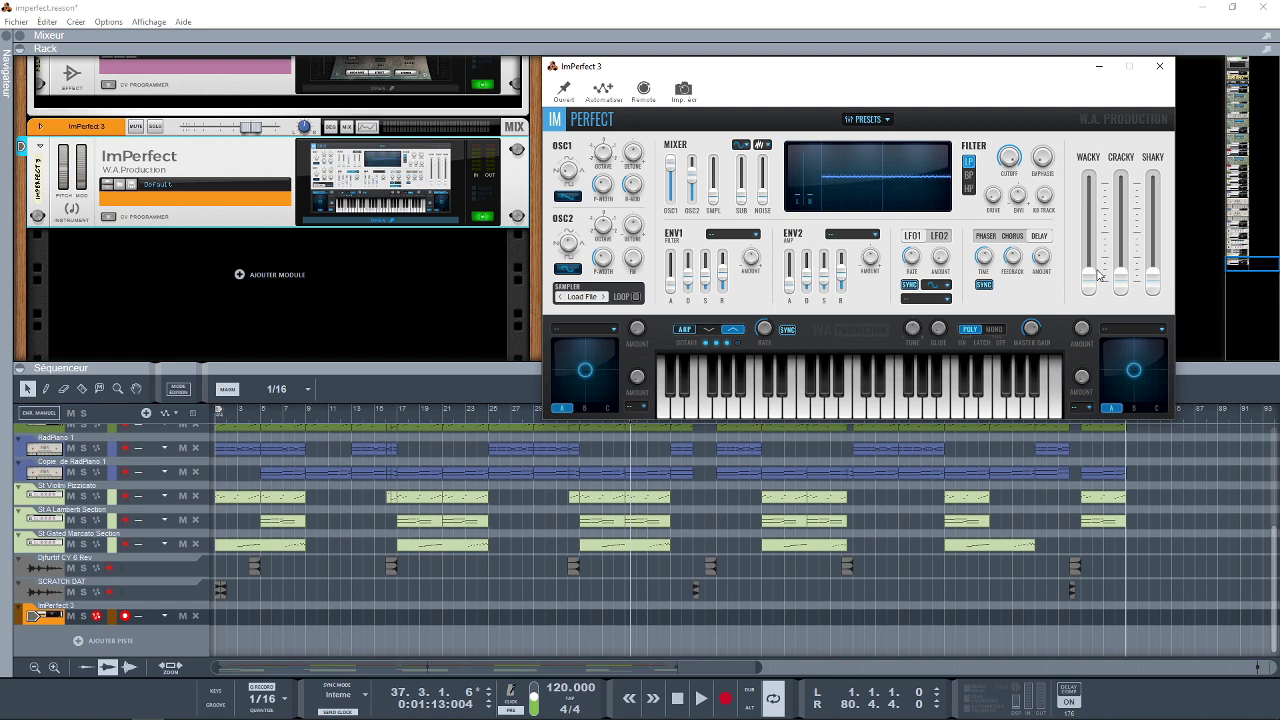
{"action": "left_click_drag", "start_coordinate": [1091, 290], "coordinate": [1155, 272]}
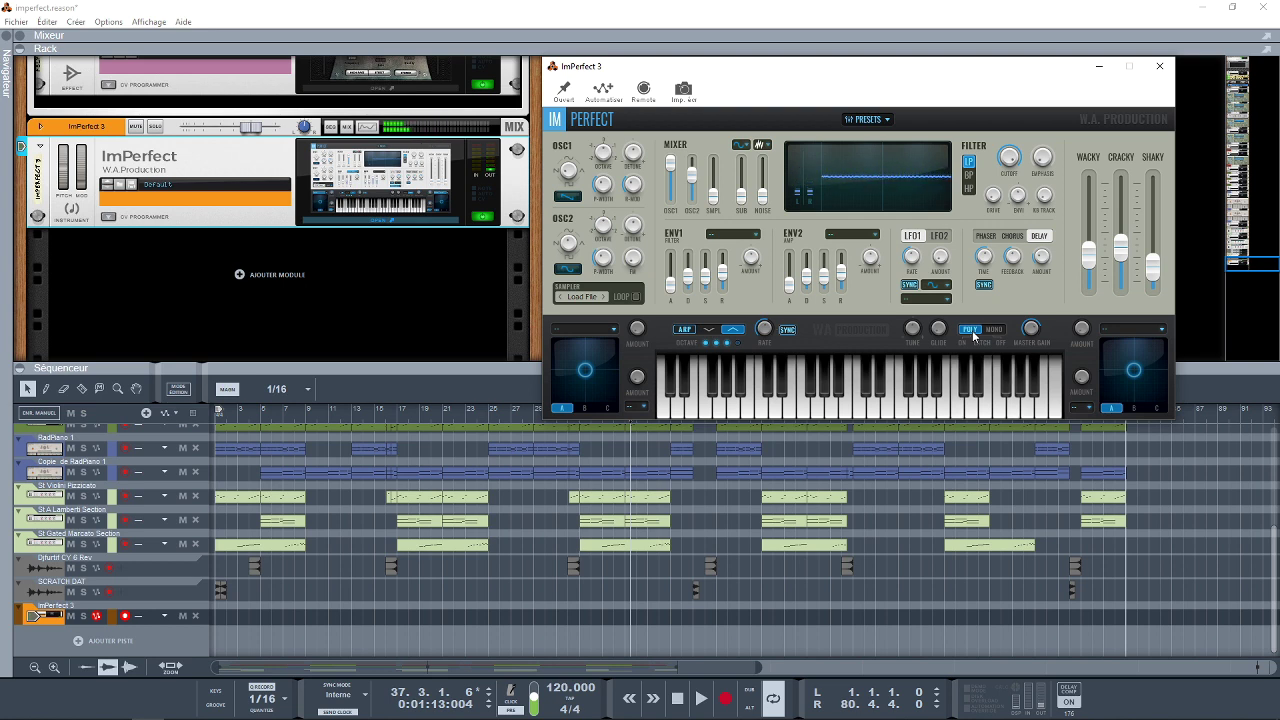
Step: Set the ImPerfect 3 synth to mono and enable its arpeggiator with the downward pattern
{"action": "left_click", "coordinate": [994, 330]}
{"action": "left_click", "coordinate": [684, 330]}
{"action": "left_click", "coordinate": [697, 375]}
{"action": "left_click", "coordinate": [711, 332]}
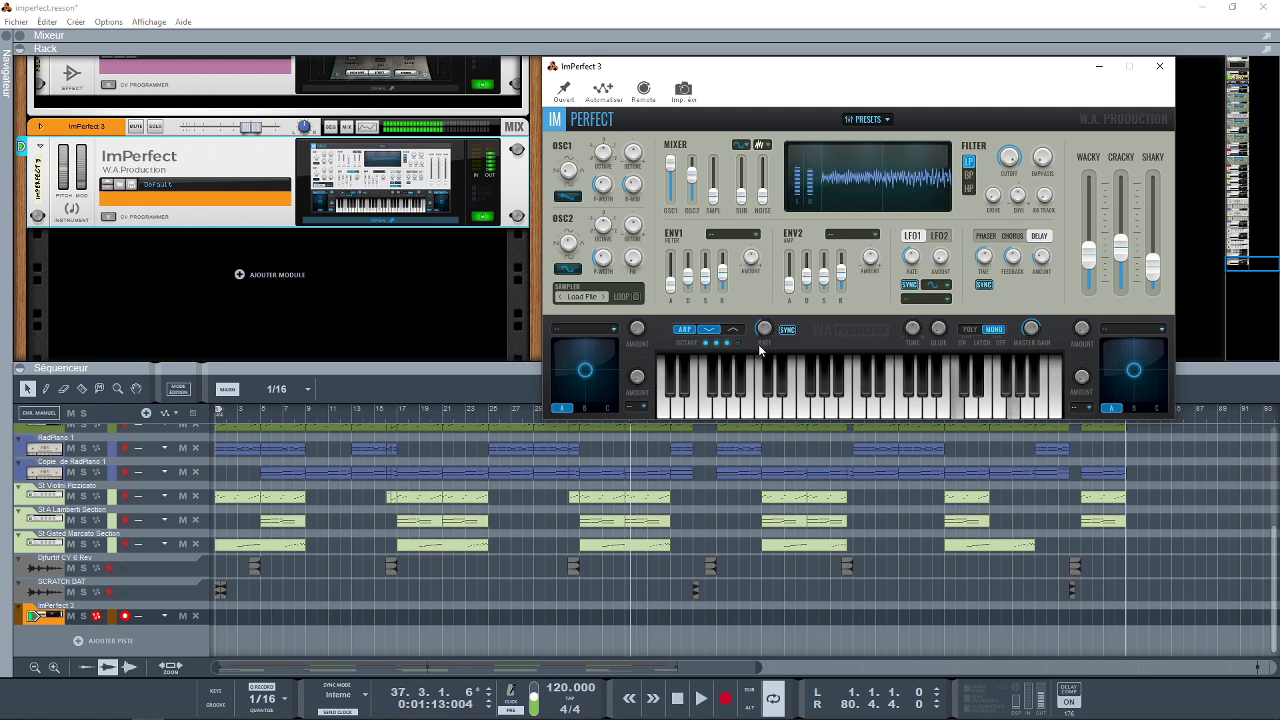
Step: Set the arpeggiator rate to 1/16 with mono voicing, and lower the OSC1 level slightly in the mixer
{"action": "mouse_move", "coordinate": [758, 344]}
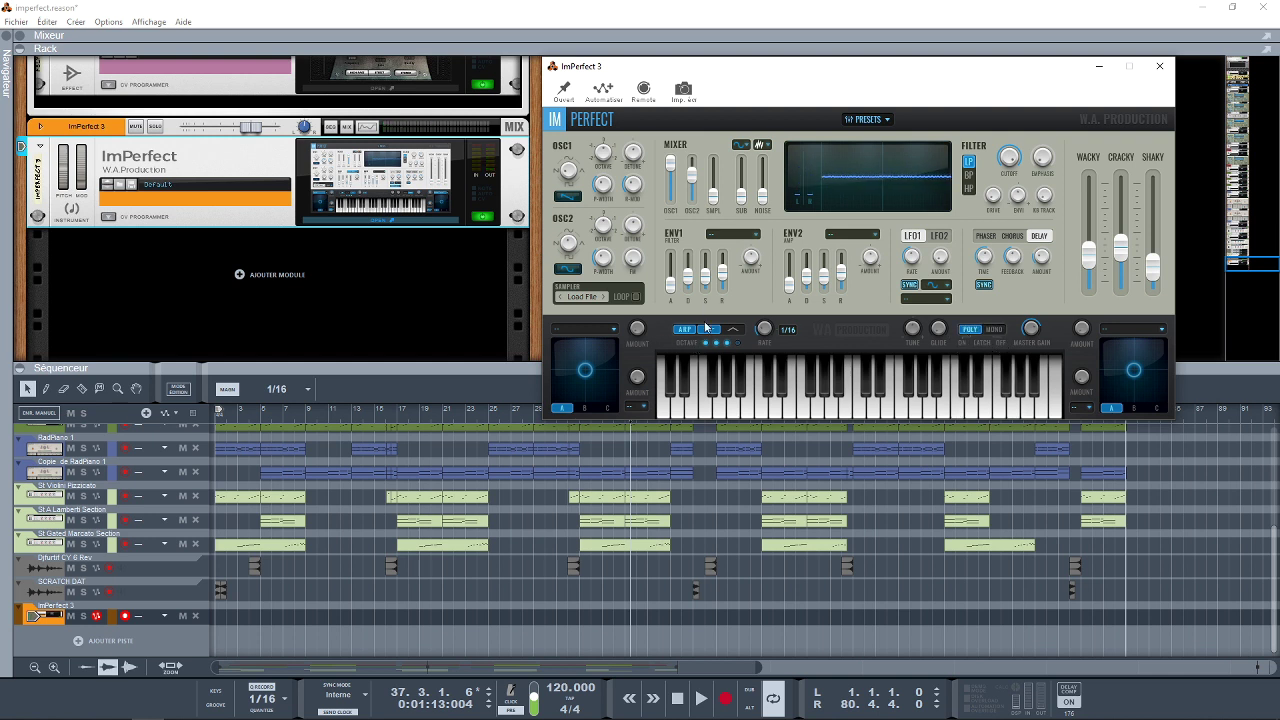
{"action": "left_click", "coordinate": [993, 330]}
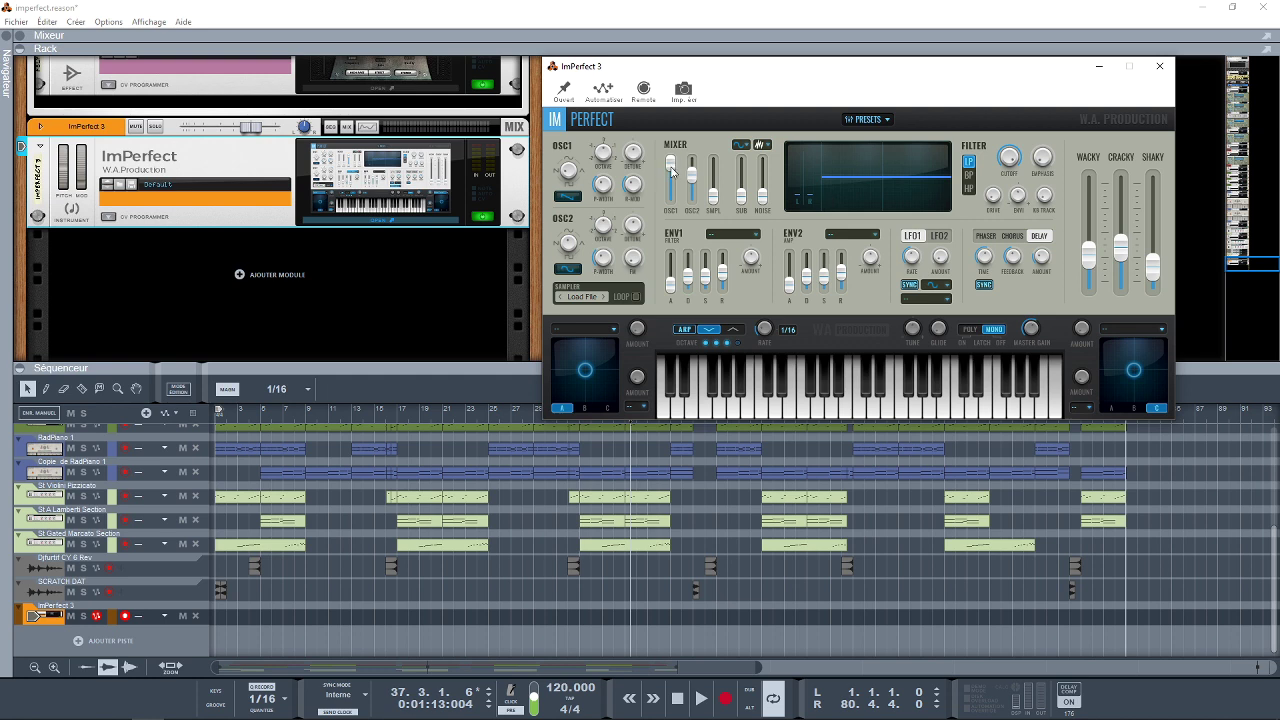
{"action": "left_click_drag", "start_coordinate": [673, 170], "coordinate": [674, 184]}
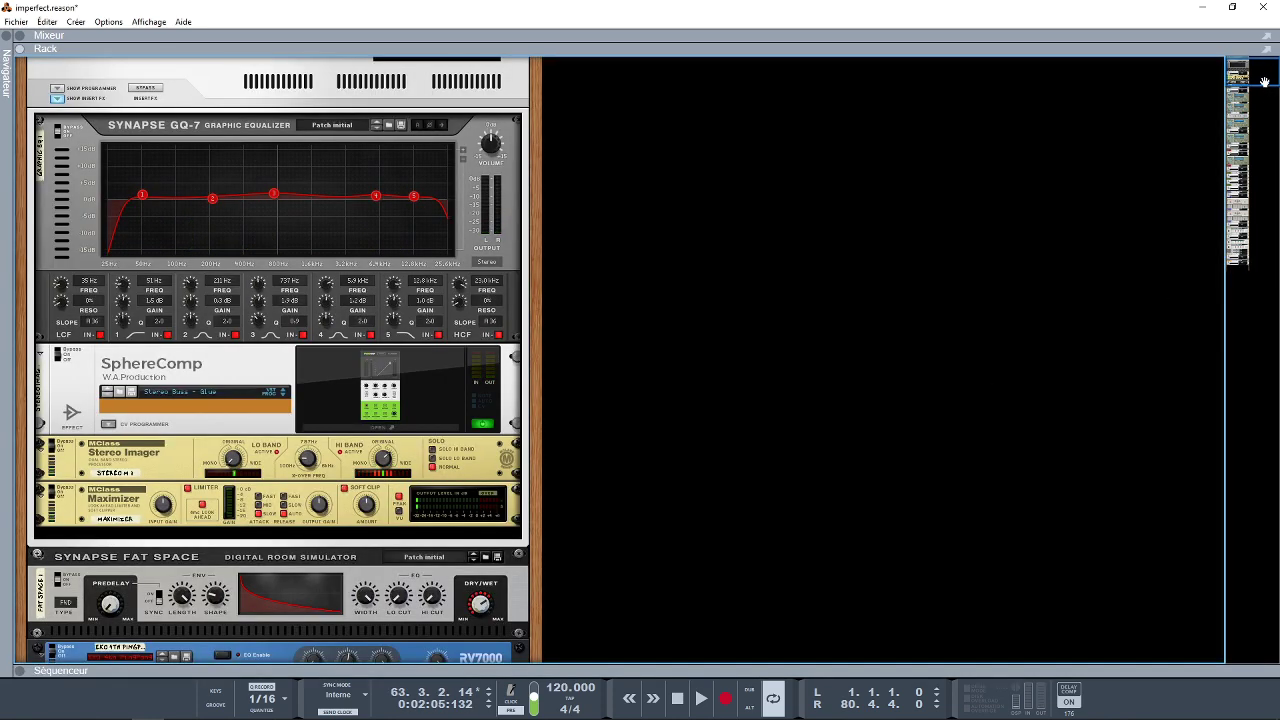
Step: Find the ImPerfect 2 device in the rack and open its plugin interface
{"action": "left_click", "coordinate": [1256, 87]}
{"action": "left_click_drag", "start_coordinate": [1256, 87], "coordinate": [1266, 191]}
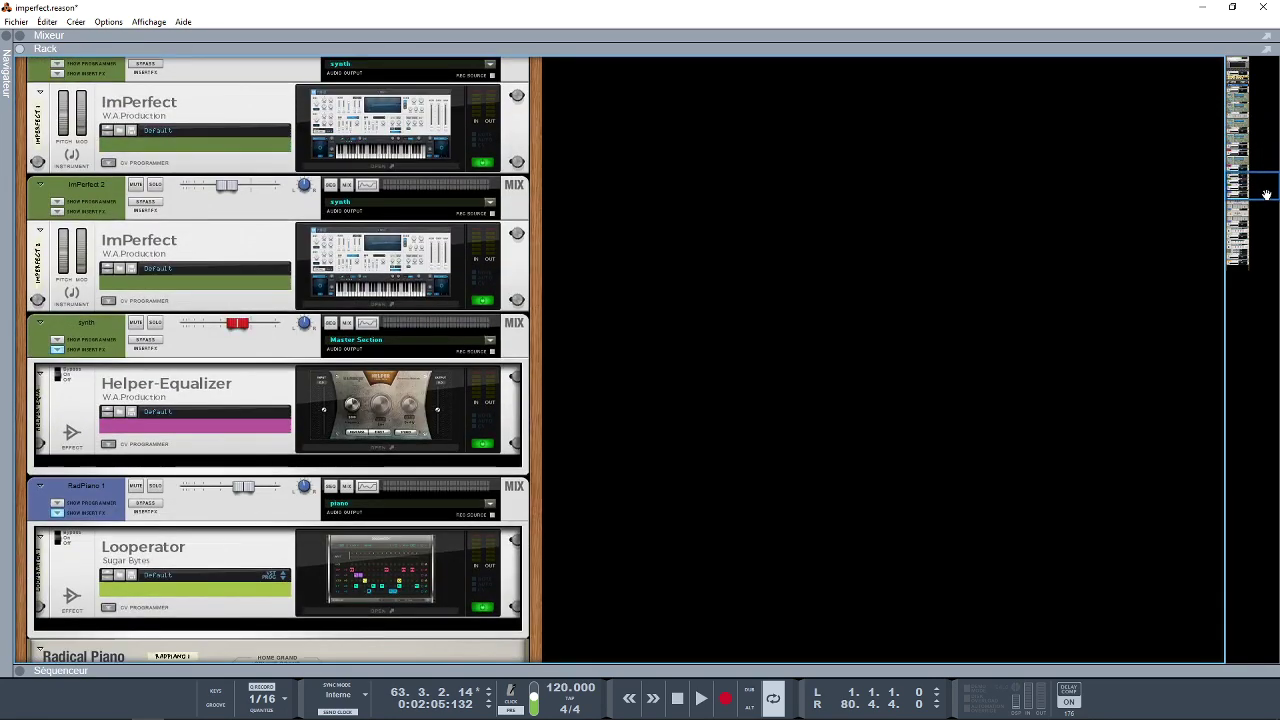
{"action": "left_click", "coordinate": [407, 298]}
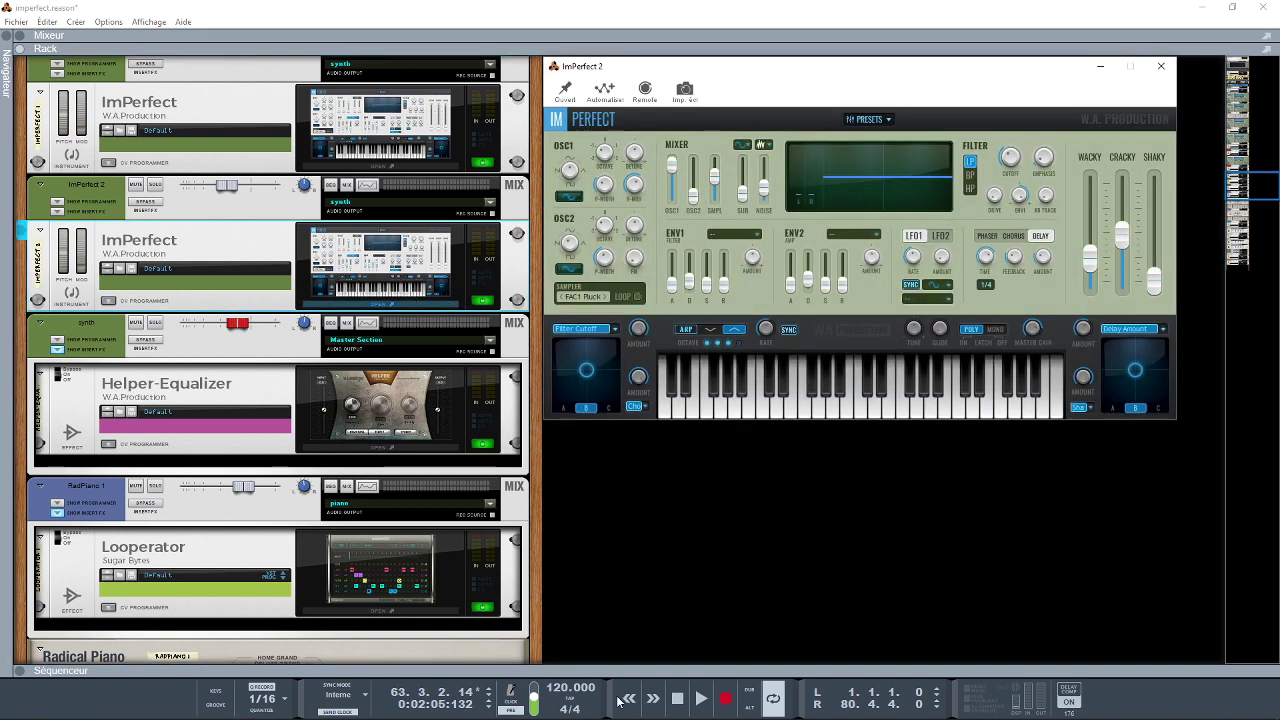
Step: Switch to Chrome and show Plugin Boutique's current deals sorted by discount amount
{"action": "mouse_move", "coordinate": [280, 710]}
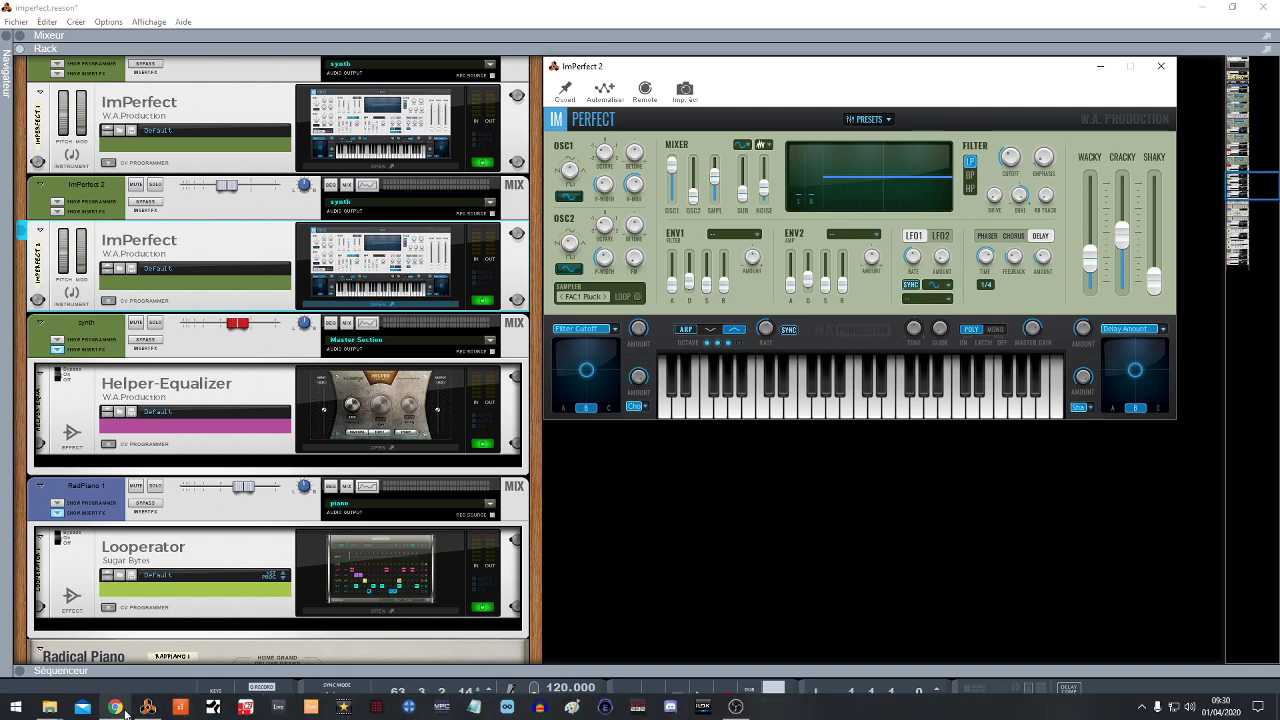
{"action": "left_click", "coordinate": [124, 711]}
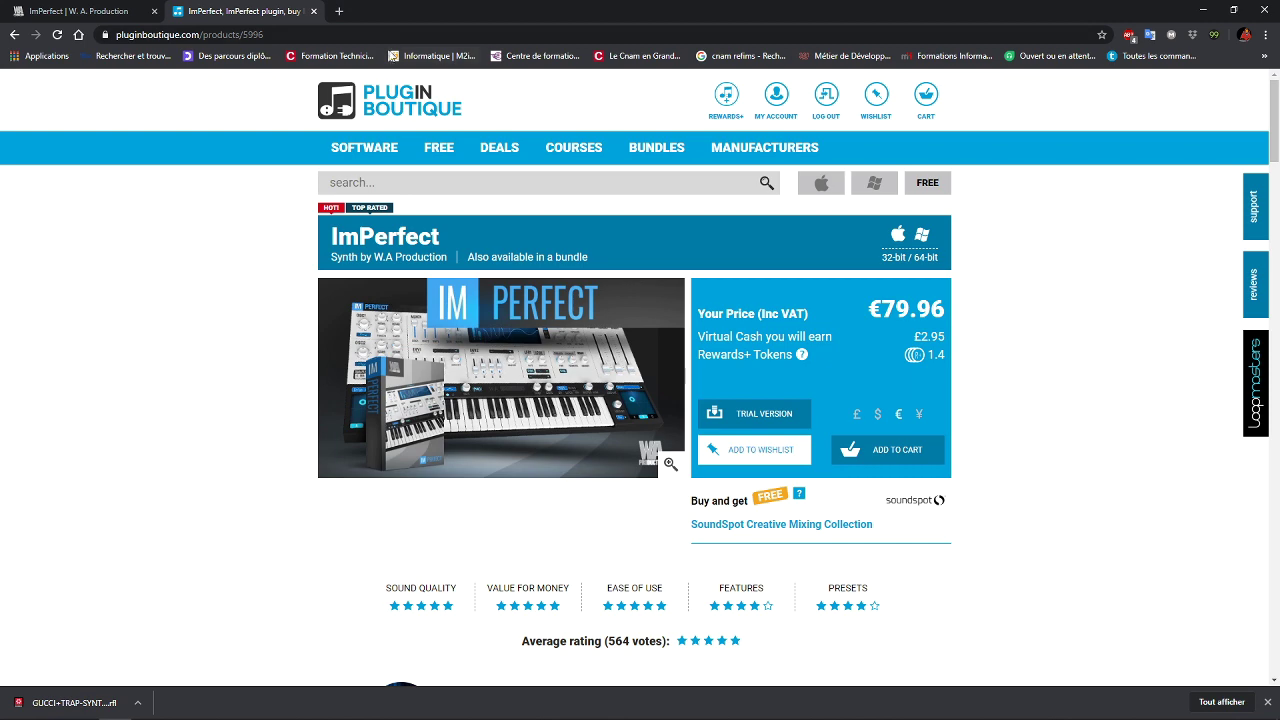
{"action": "left_click", "coordinate": [501, 148]}
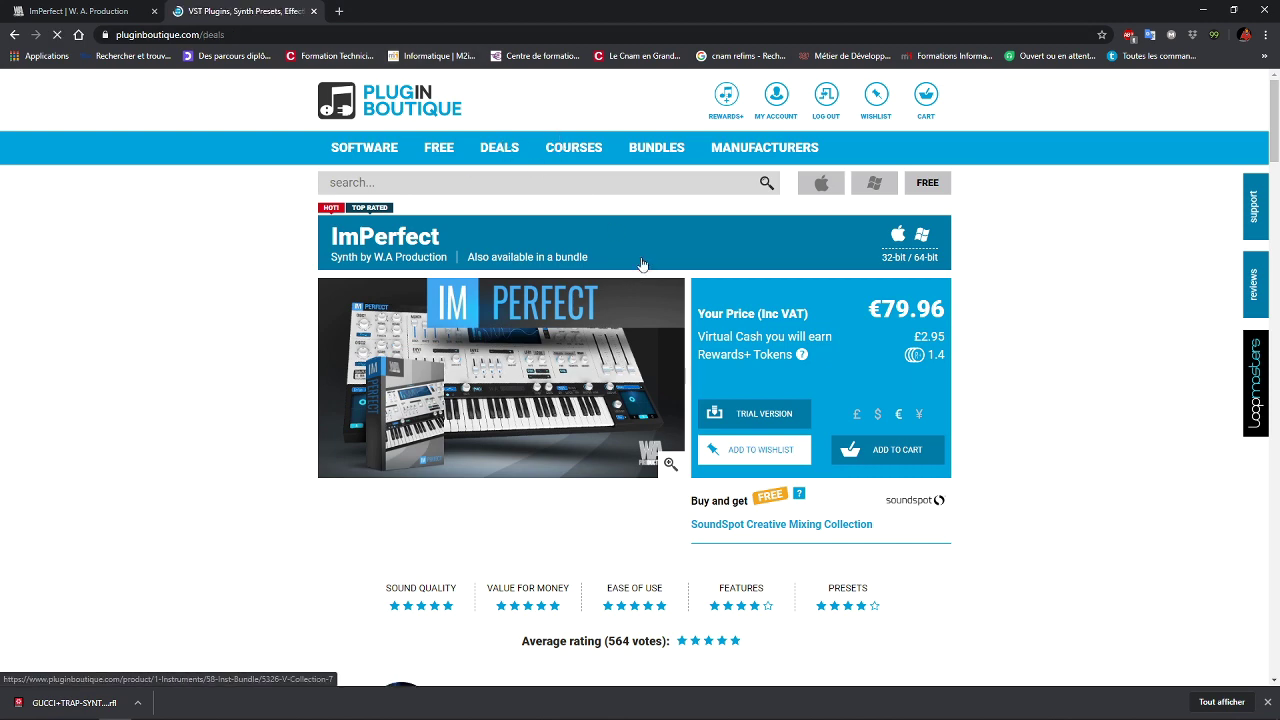
{"action": "left_click", "coordinate": [688, 254]}
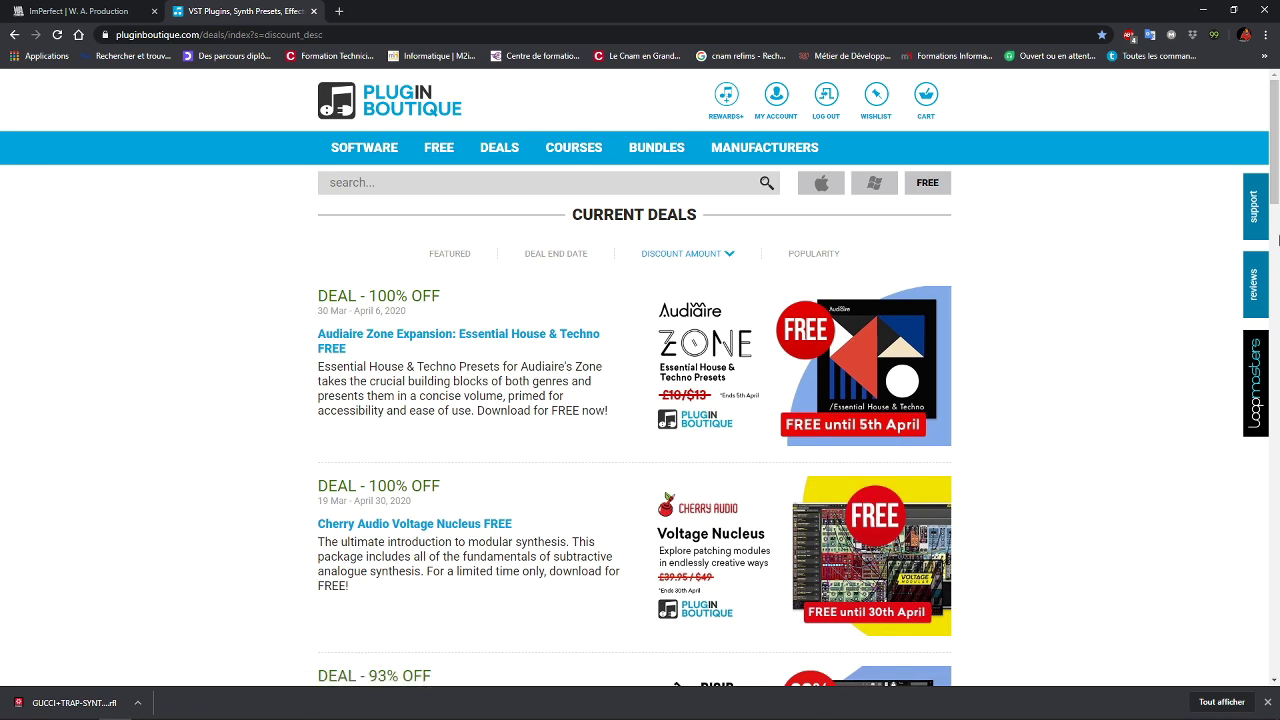
Step: Look through the discounted plugin deals, including the W.A Production offers, and return to the start of the list
{"action": "left_click_drag", "start_coordinate": [1275, 175], "coordinate": [1277, 293]}
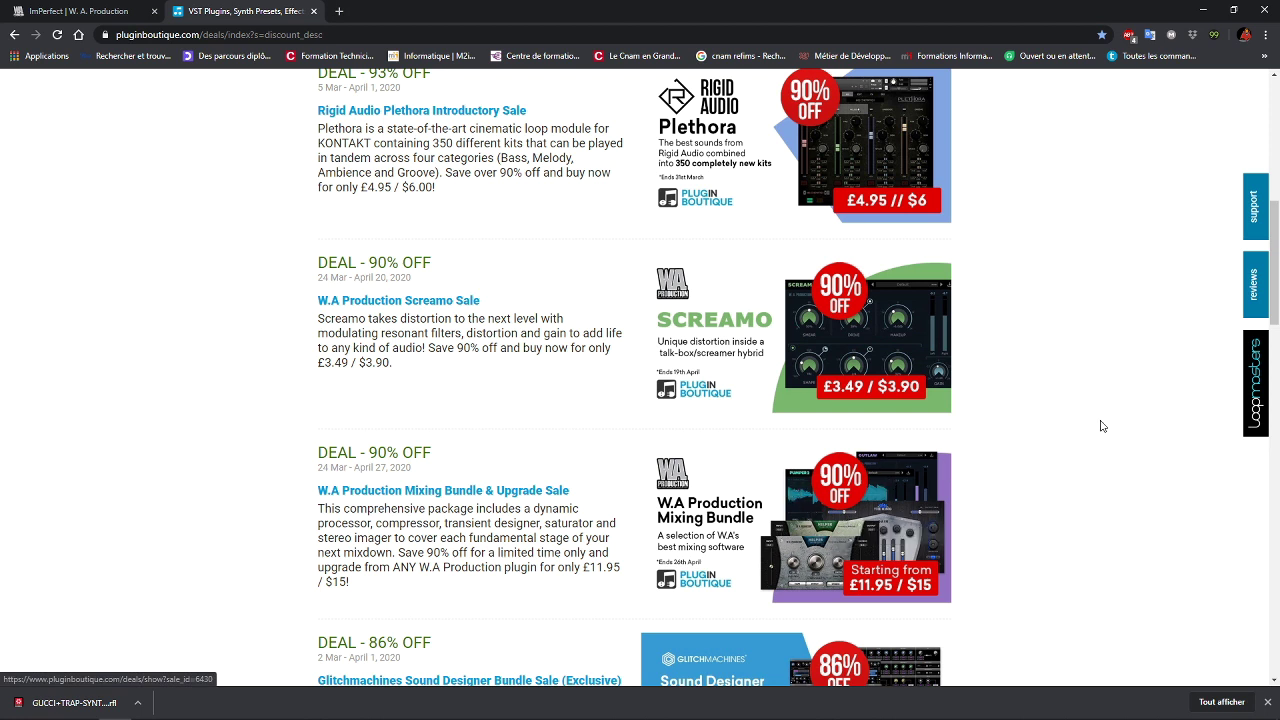
{"action": "scroll", "coordinate": [1145, 285], "scroll_direction": "down", "scroll_amount": 2}
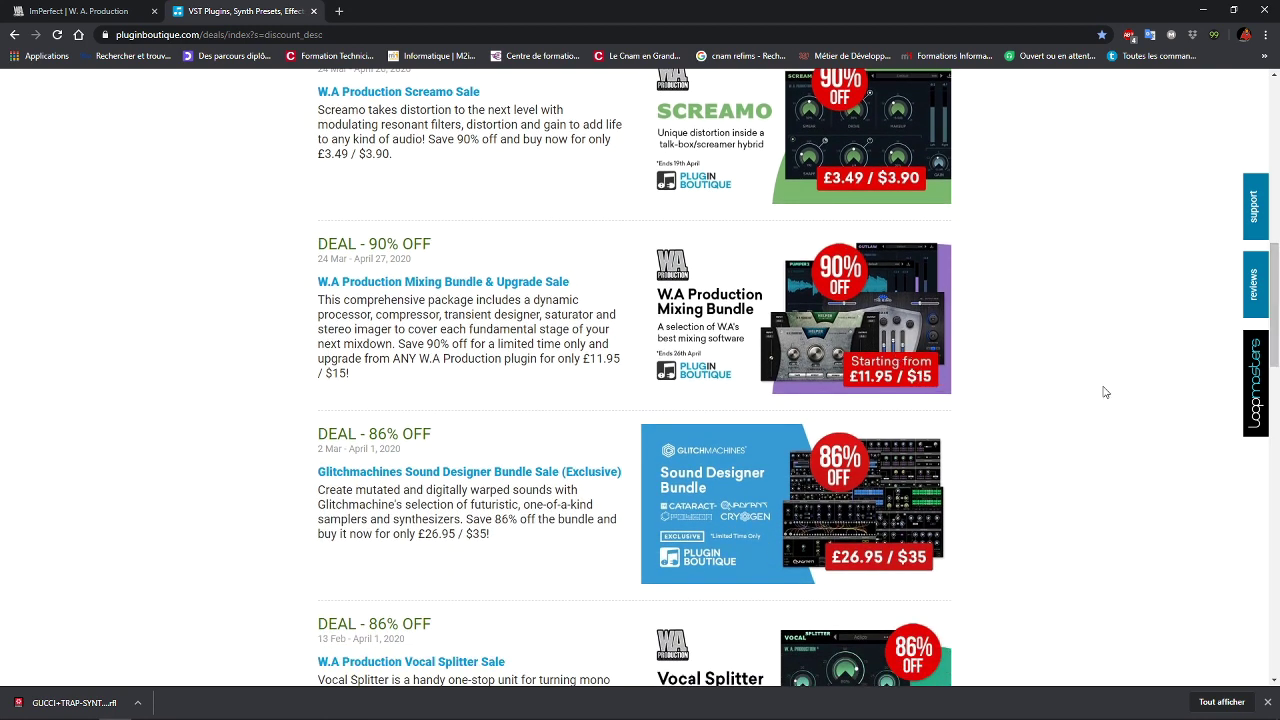
{"action": "scroll", "coordinate": [896, 420], "scroll_direction": "down", "scroll_amount": 3}
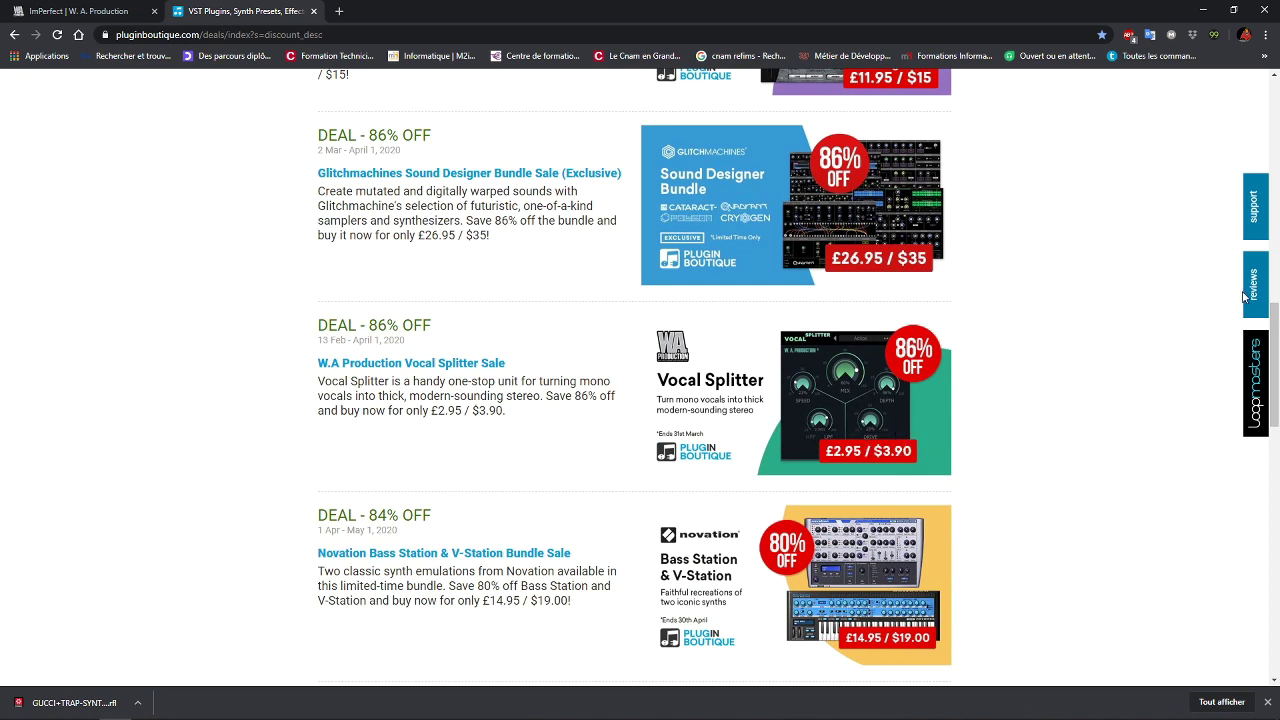
{"action": "scroll", "coordinate": [1276, 357], "scroll_direction": "down", "scroll_amount": 1}
{"action": "scroll", "coordinate": [1276, 357], "scroll_direction": "down", "scroll_amount": 3}
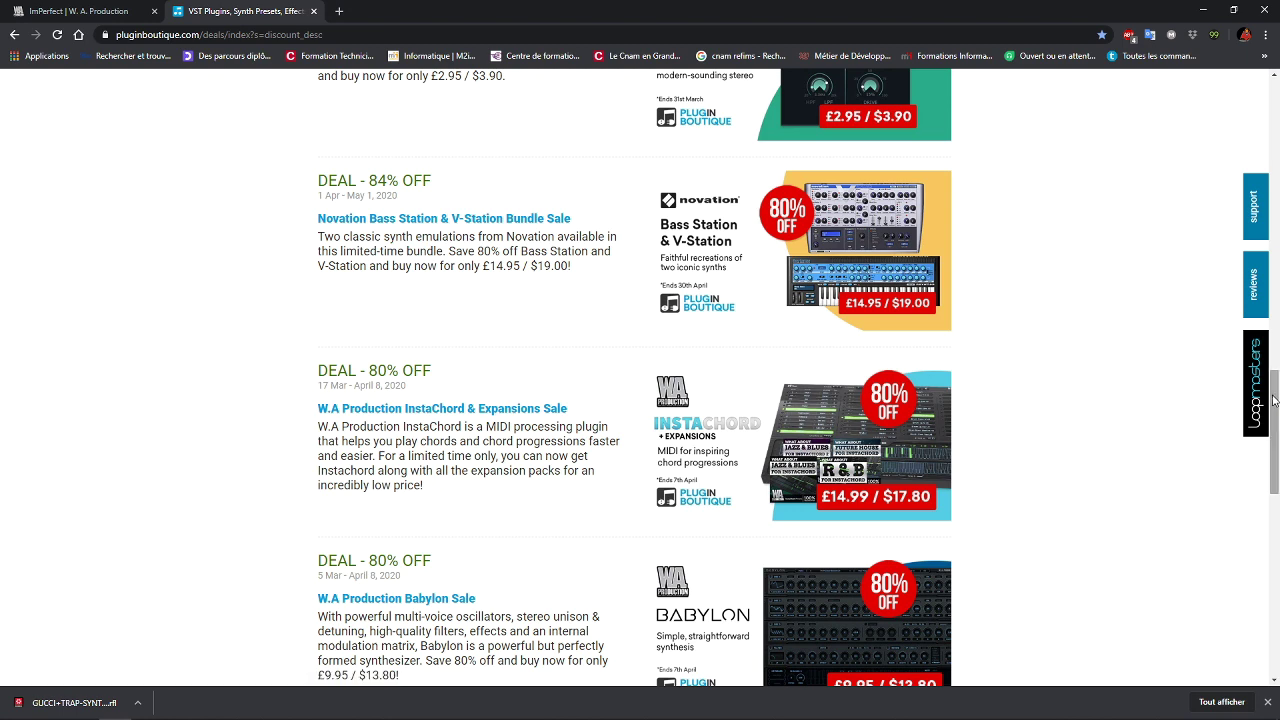
{"action": "scroll", "coordinate": [950, 450], "scroll_direction": "down", "scroll_amount": 2}
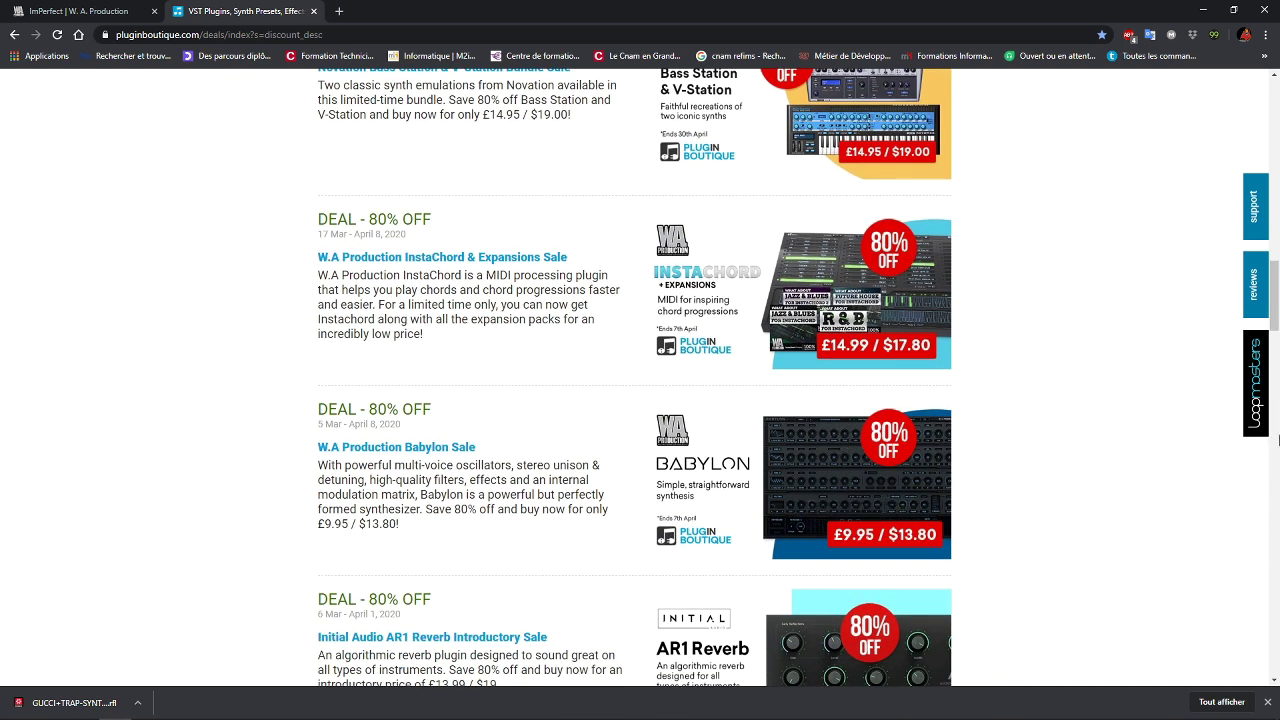
{"action": "left_click_drag", "start_coordinate": [1277, 305], "coordinate": [1276, 124]}
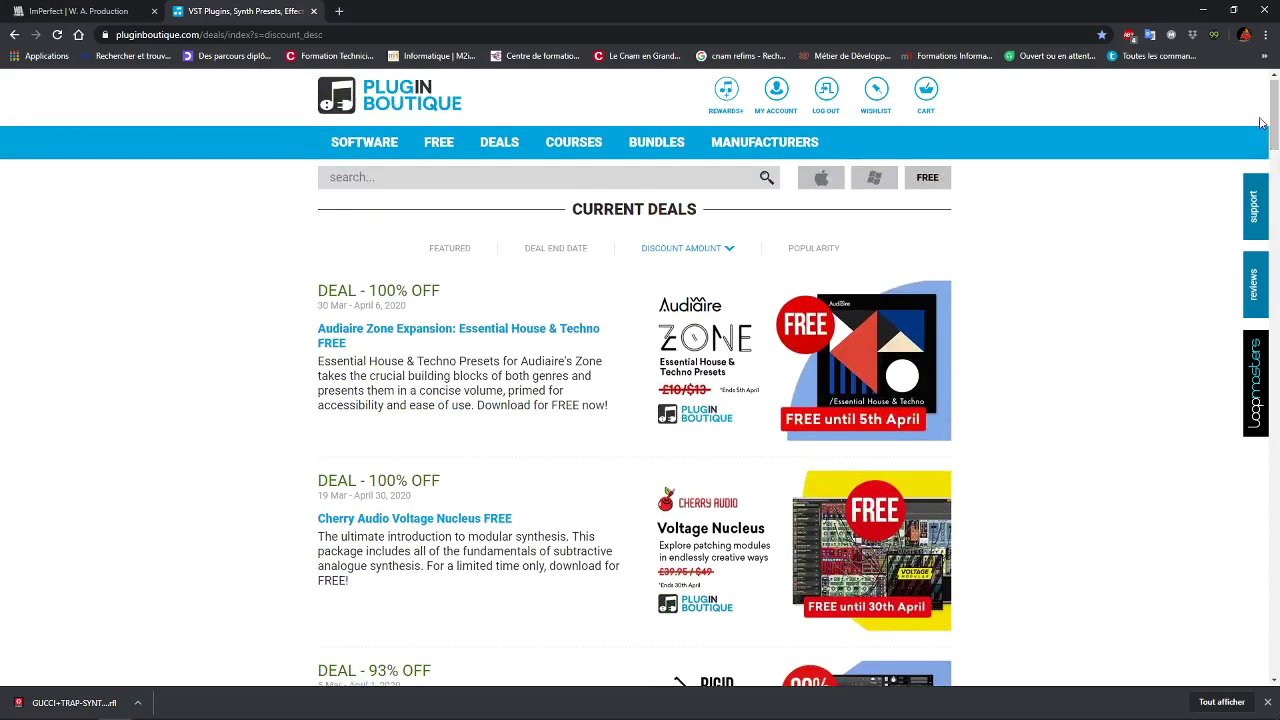
Step: Show the ImPerfect product page on the W. A. Production site and view its description and audio previews
{"action": "left_click", "coordinate": [115, 15]}
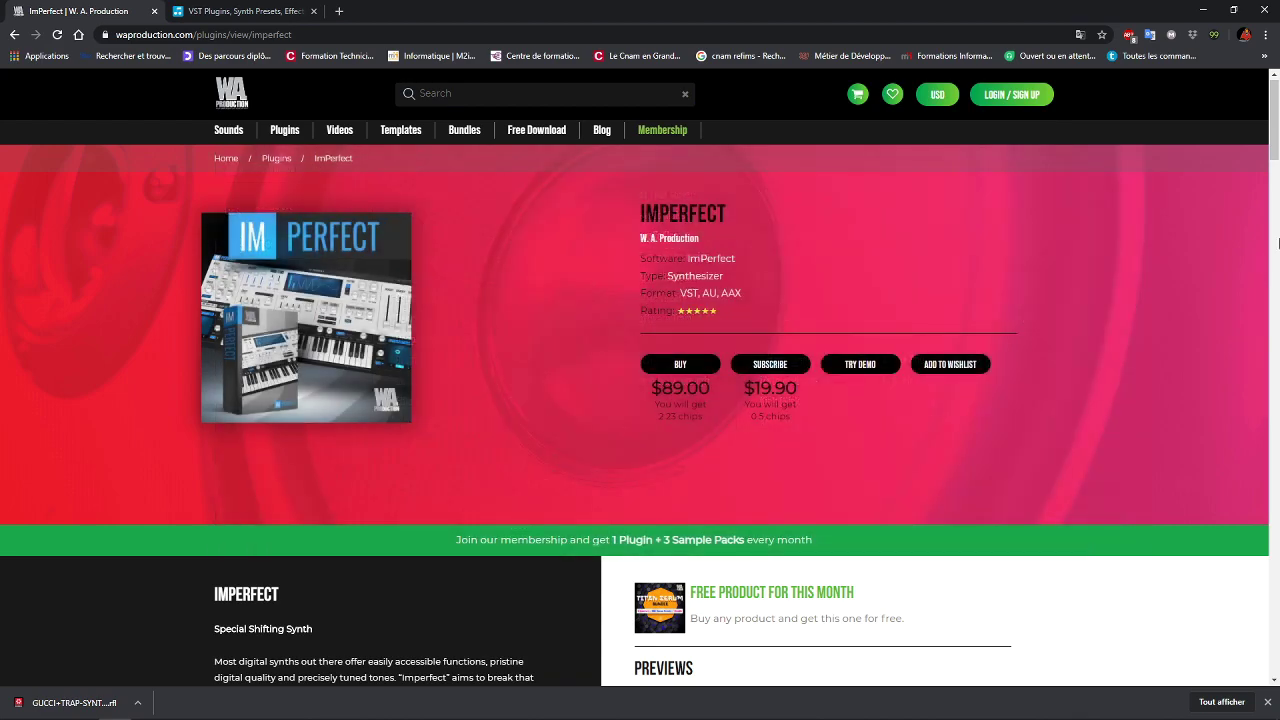
{"action": "scroll", "coordinate": [1276, 170], "scroll_direction": "down", "scroll_amount": 3}
{"action": "scroll", "coordinate": [1276, 170], "scroll_direction": "down", "scroll_amount": 3}
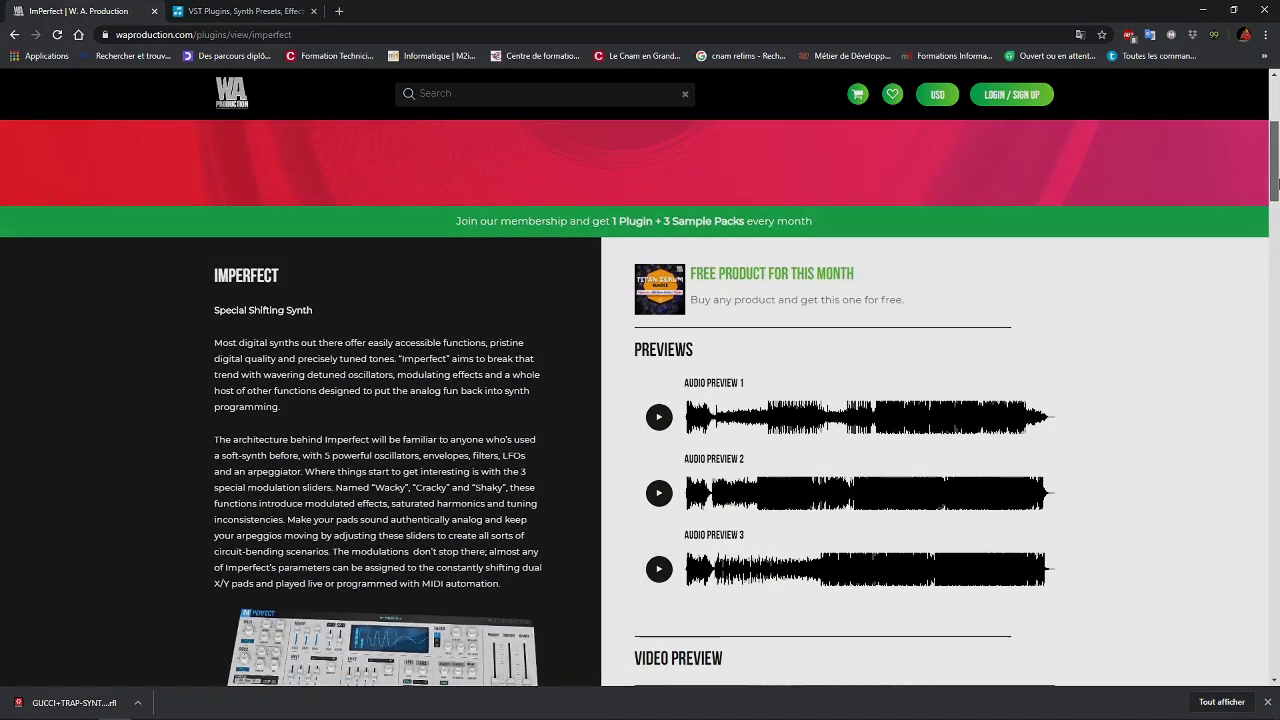